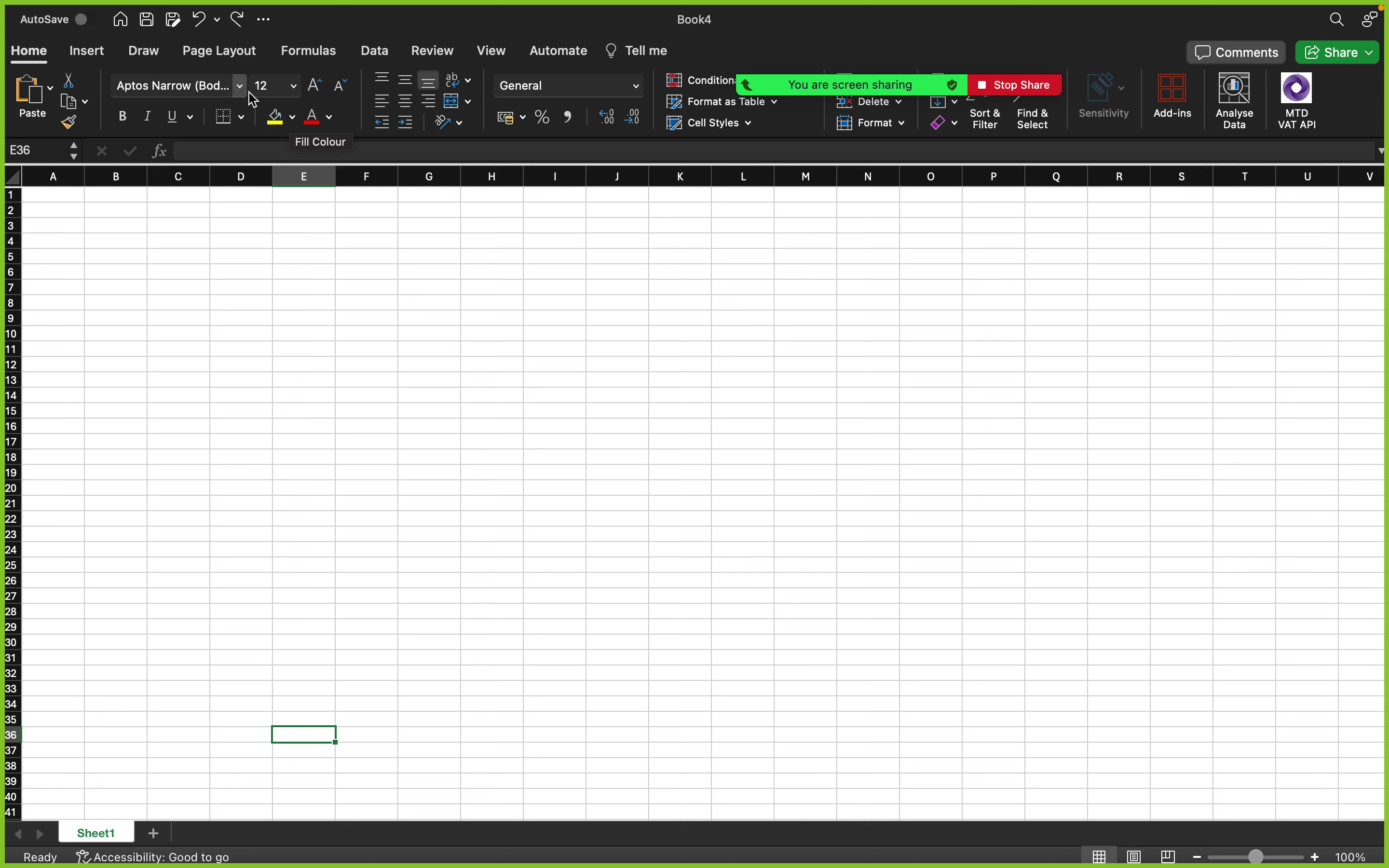
# - From the Data ribbon's Get Data menu, start a Power Query import with Text/CSV as the source
pyautogui.click(377, 55)
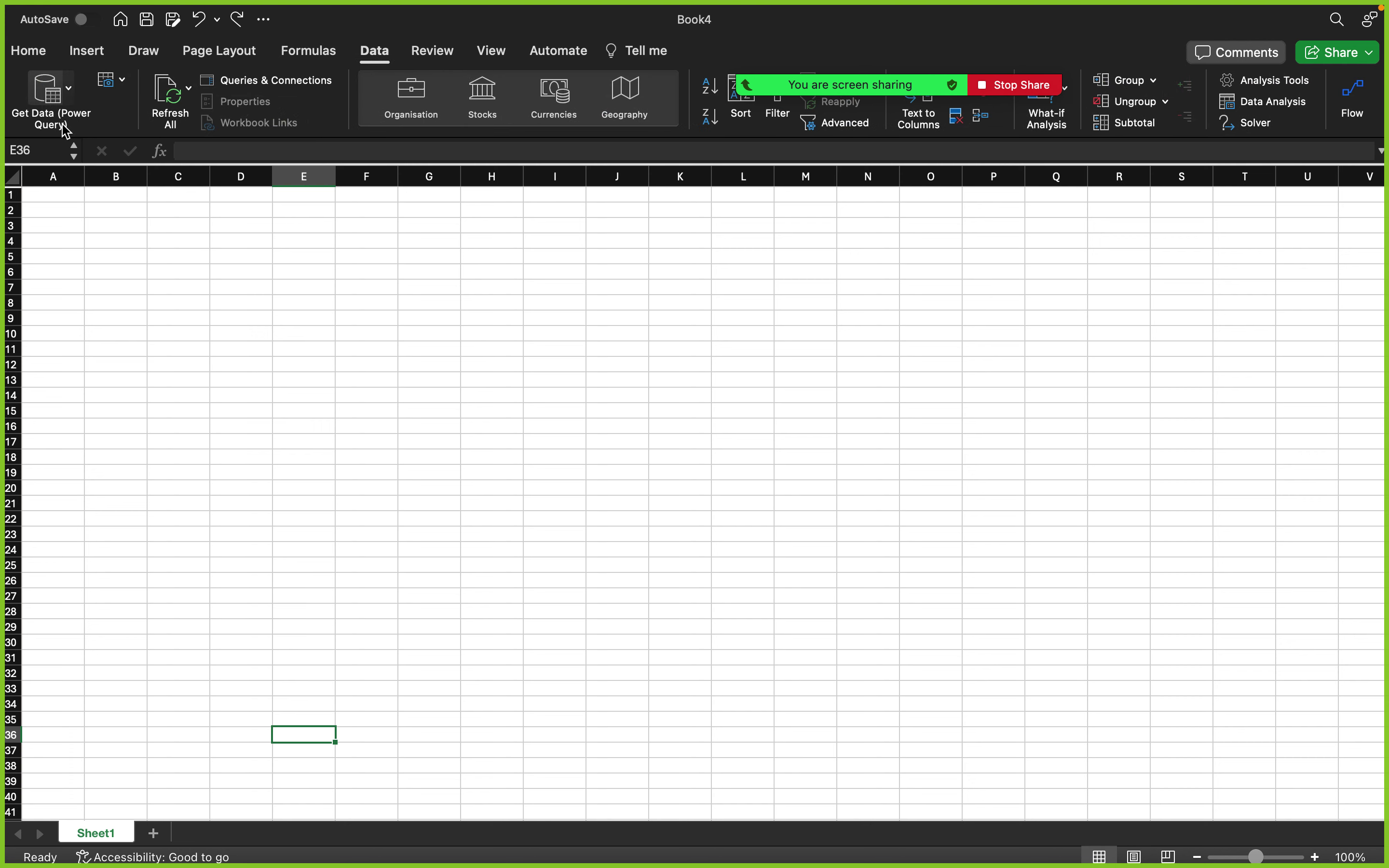
pyautogui.click(69, 89)
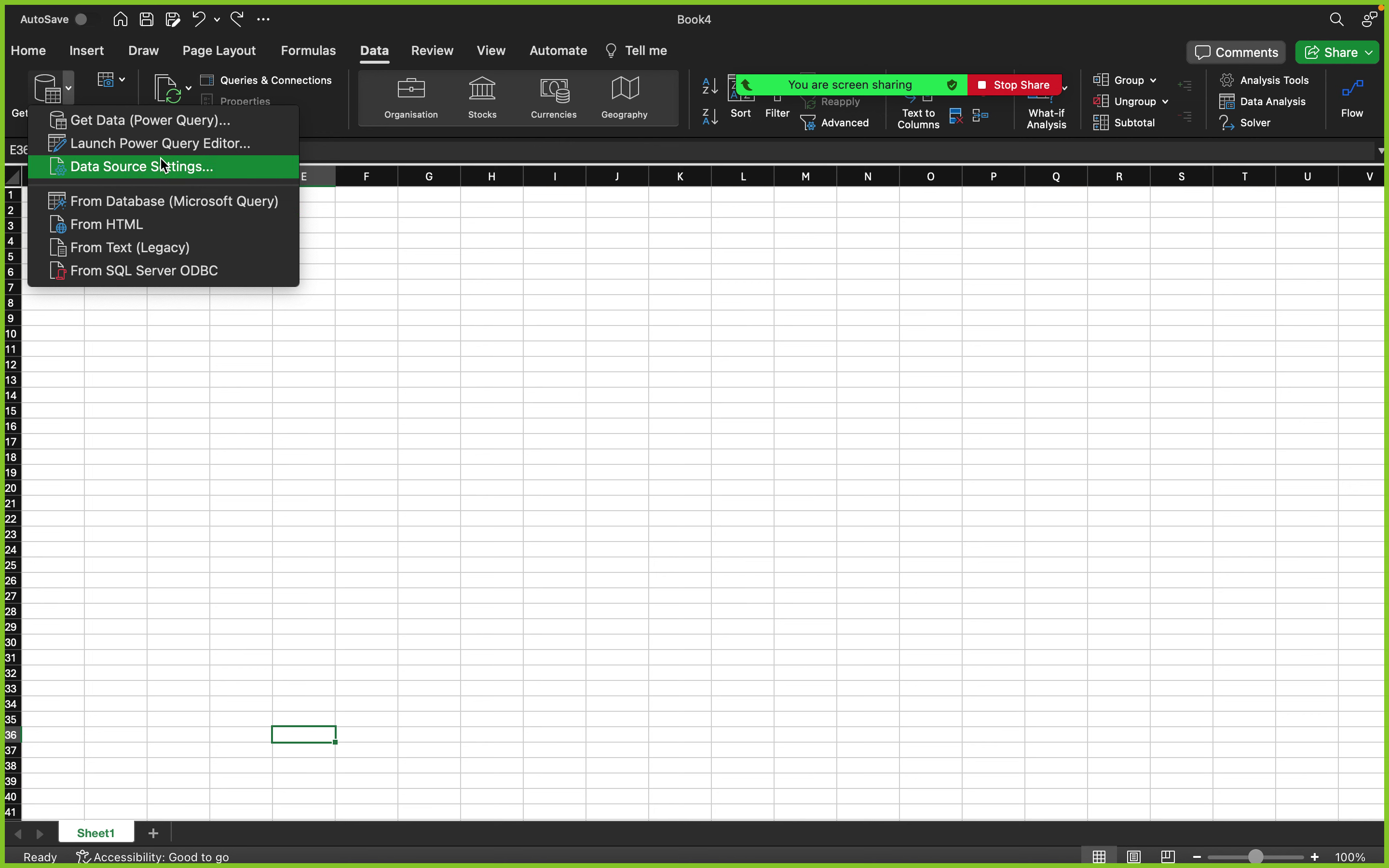
pyautogui.click(163, 133)
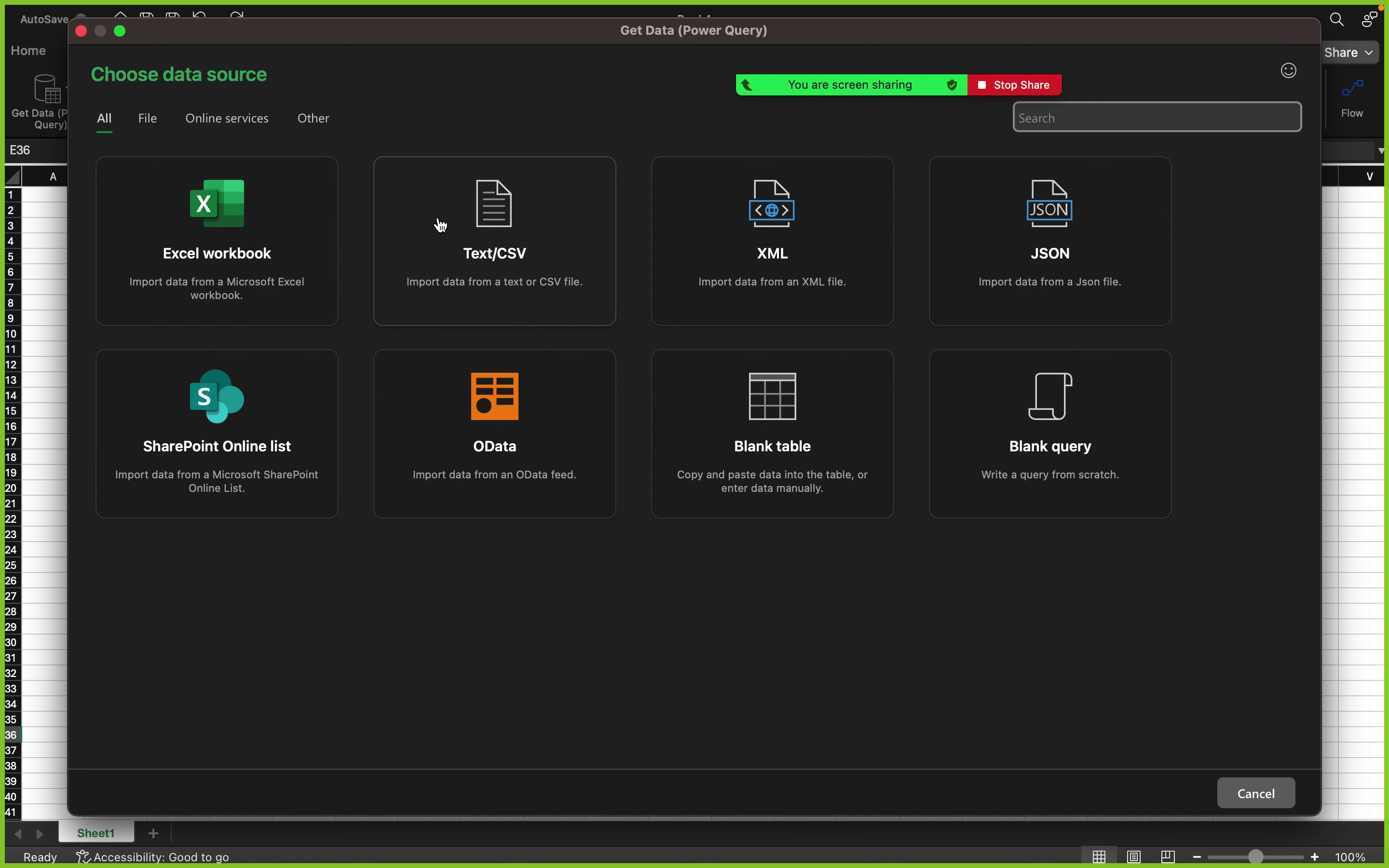
pyautogui.click(498, 254)
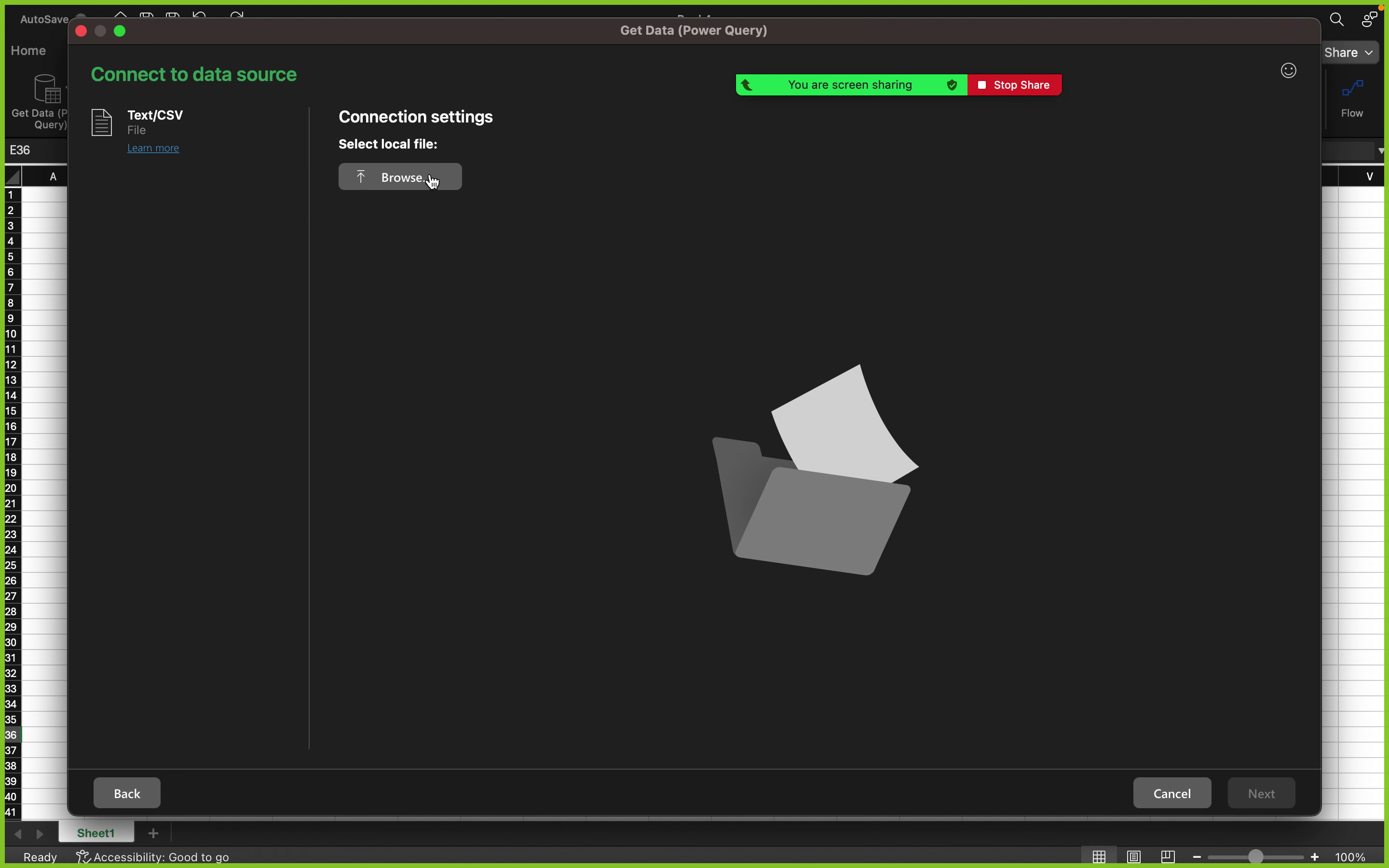
# - Select 2012-13.csv from the crime folder as the source and continue to its data preview
pyautogui.click(417, 186)
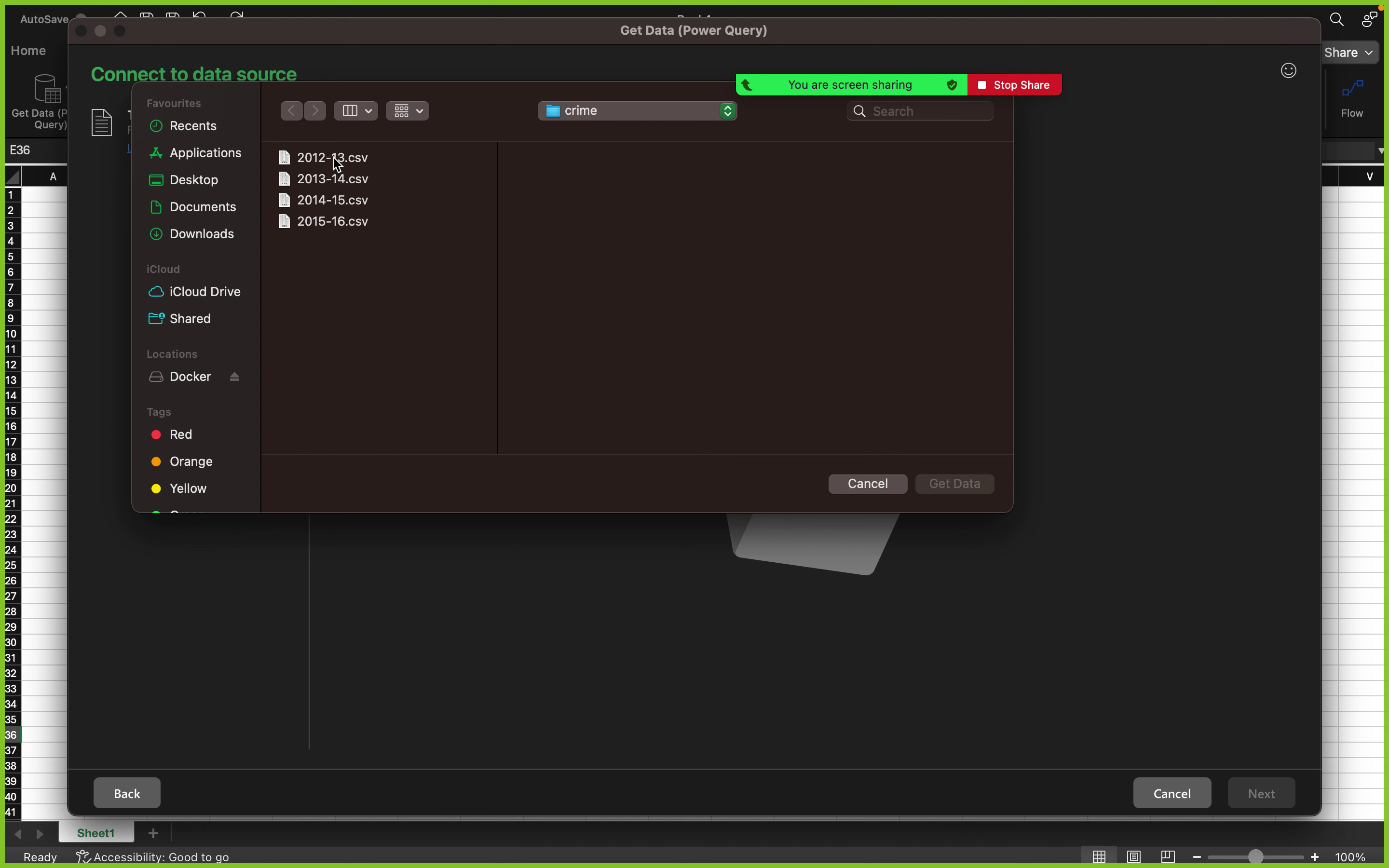
pyautogui.click(338, 163)
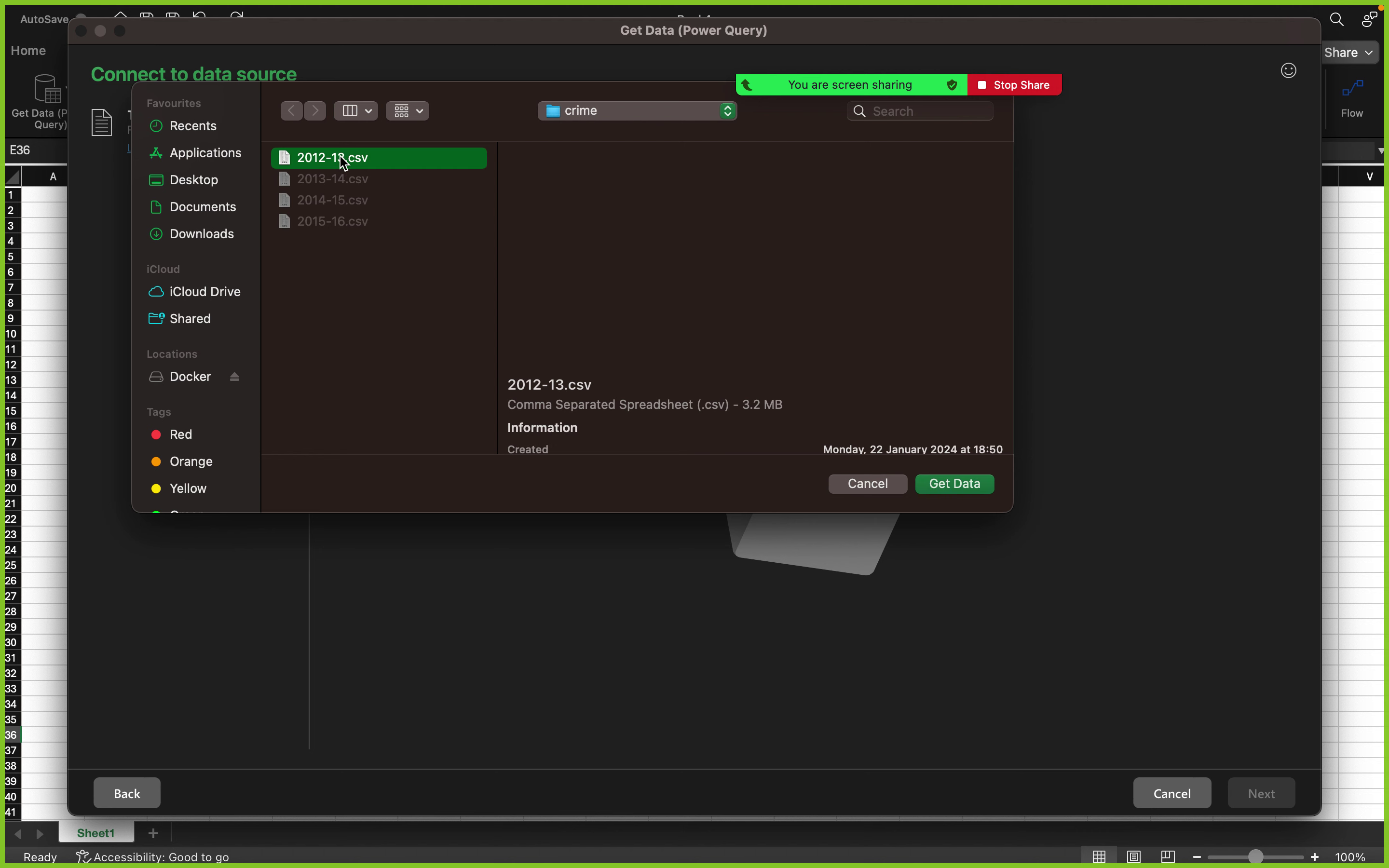
pyautogui.click(938, 485)
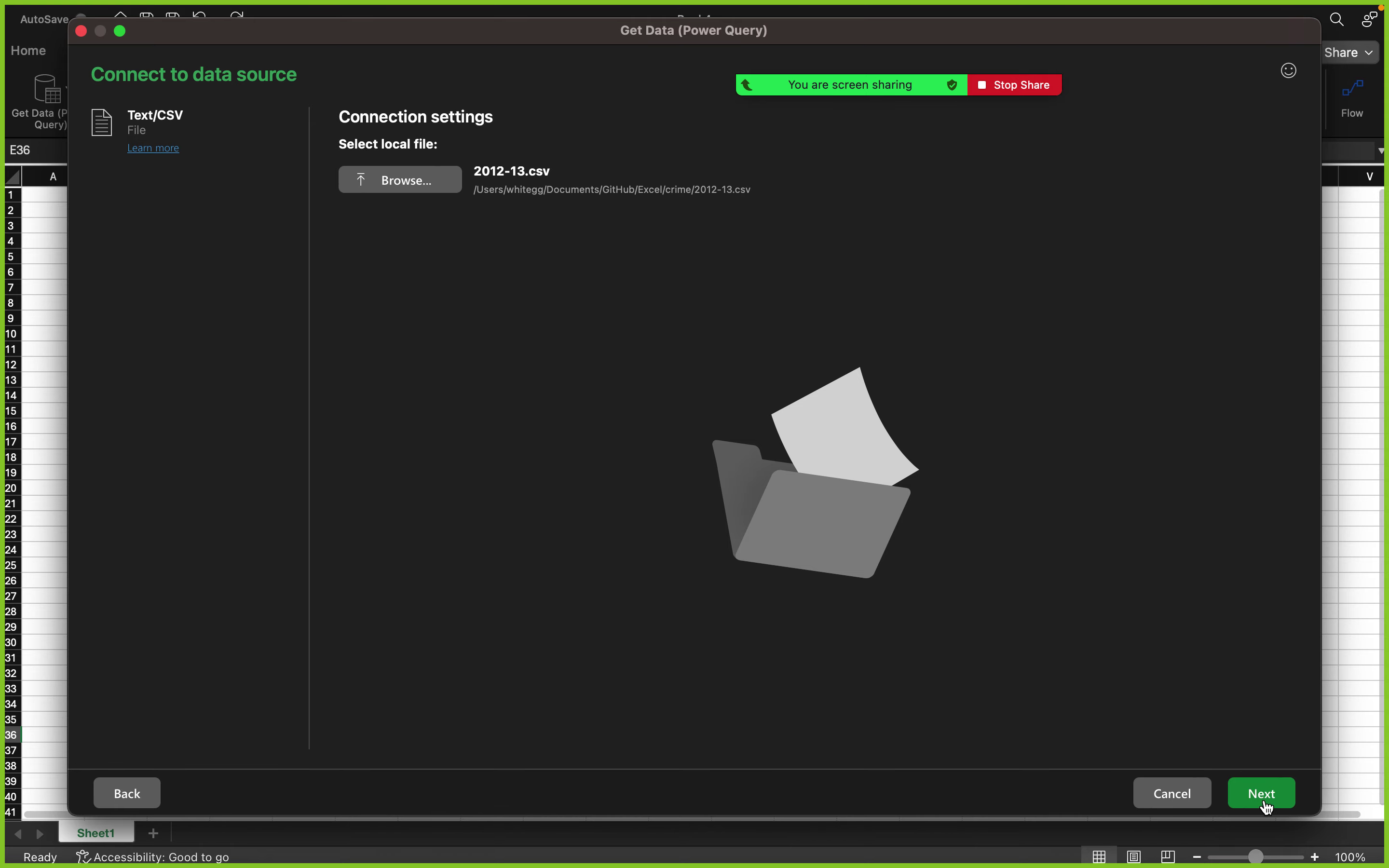
pyautogui.click(1270, 804)
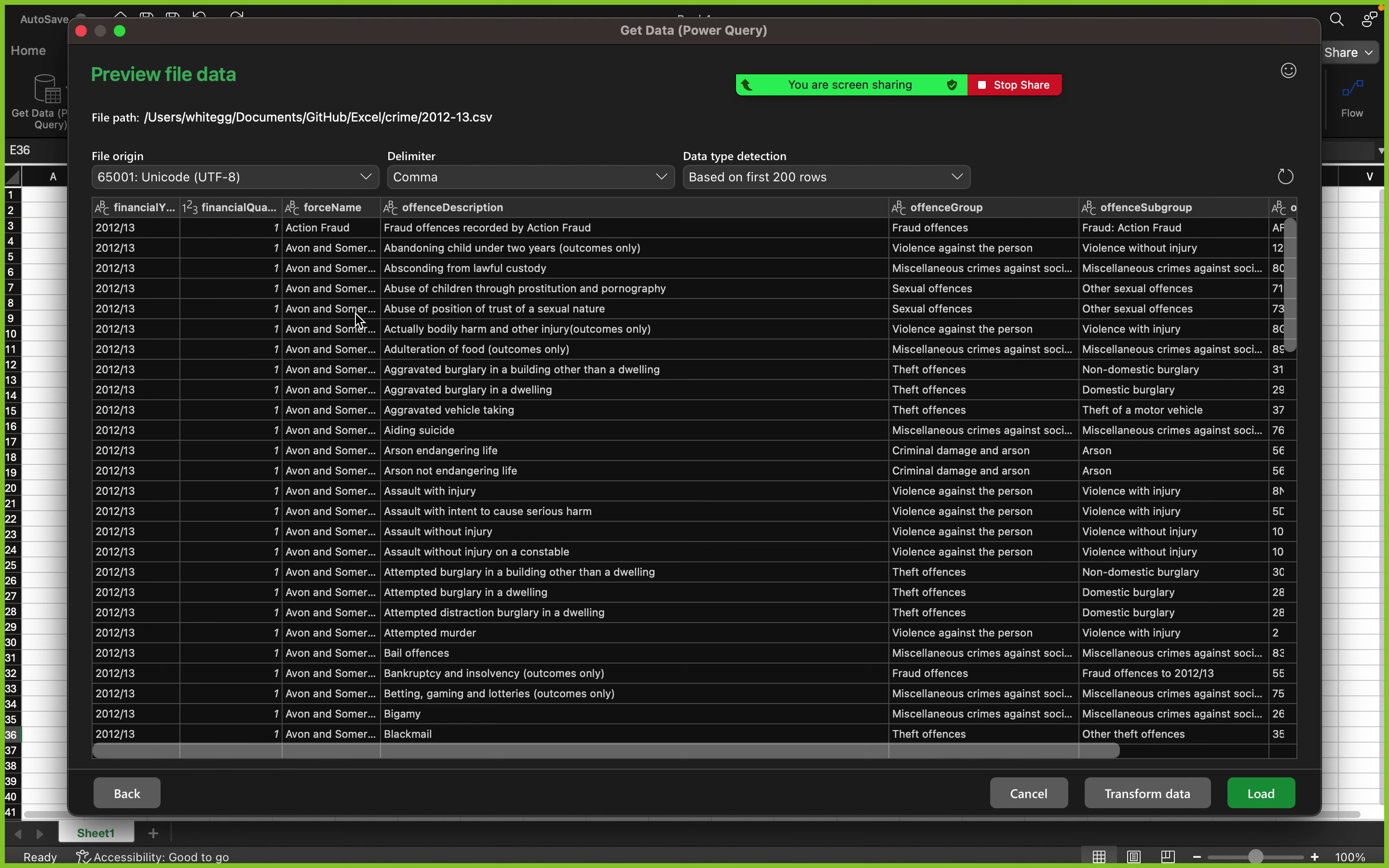
pyautogui.hscroll(5, 356, 324)
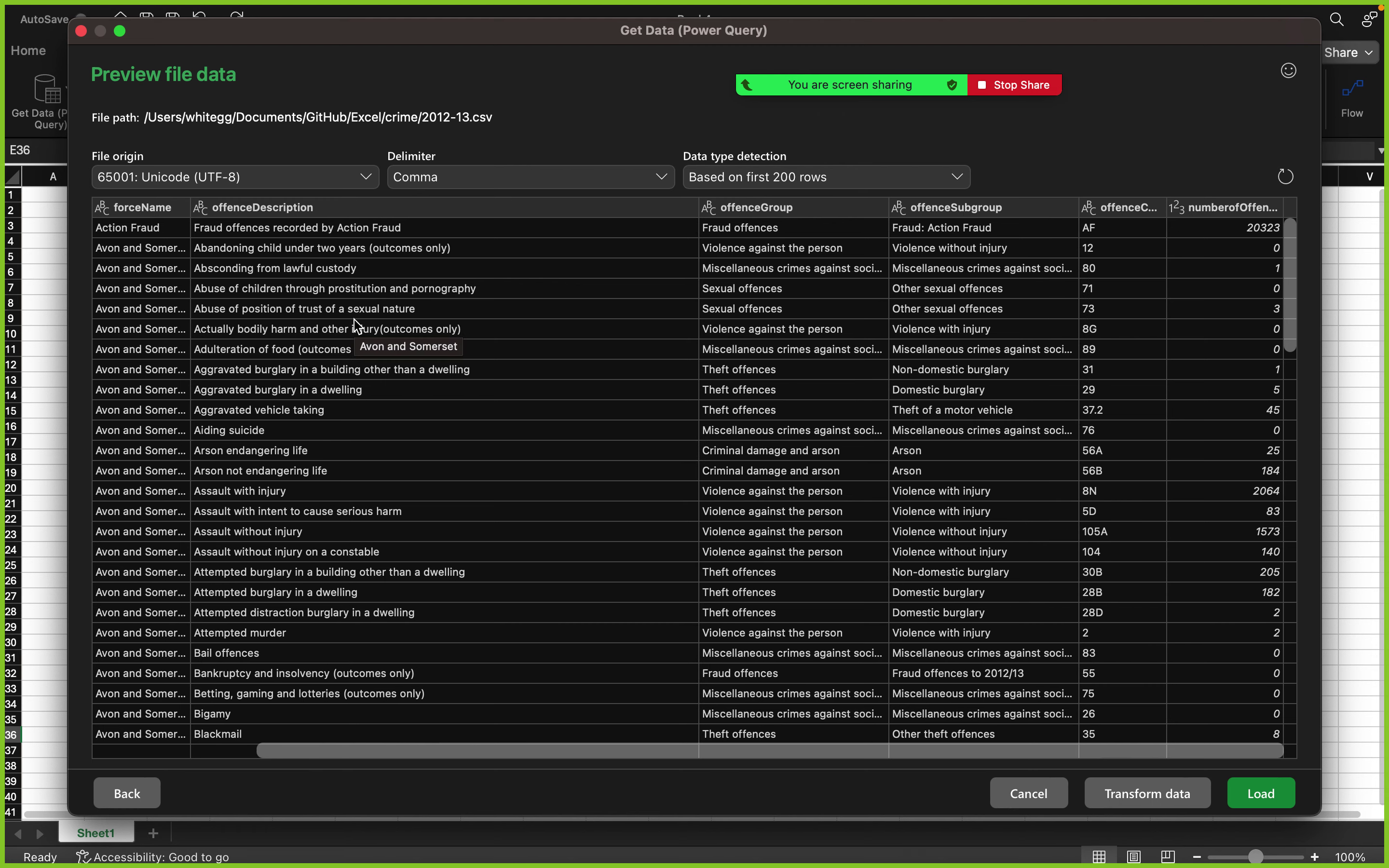
pyautogui.hscroll(-5, 356, 324)
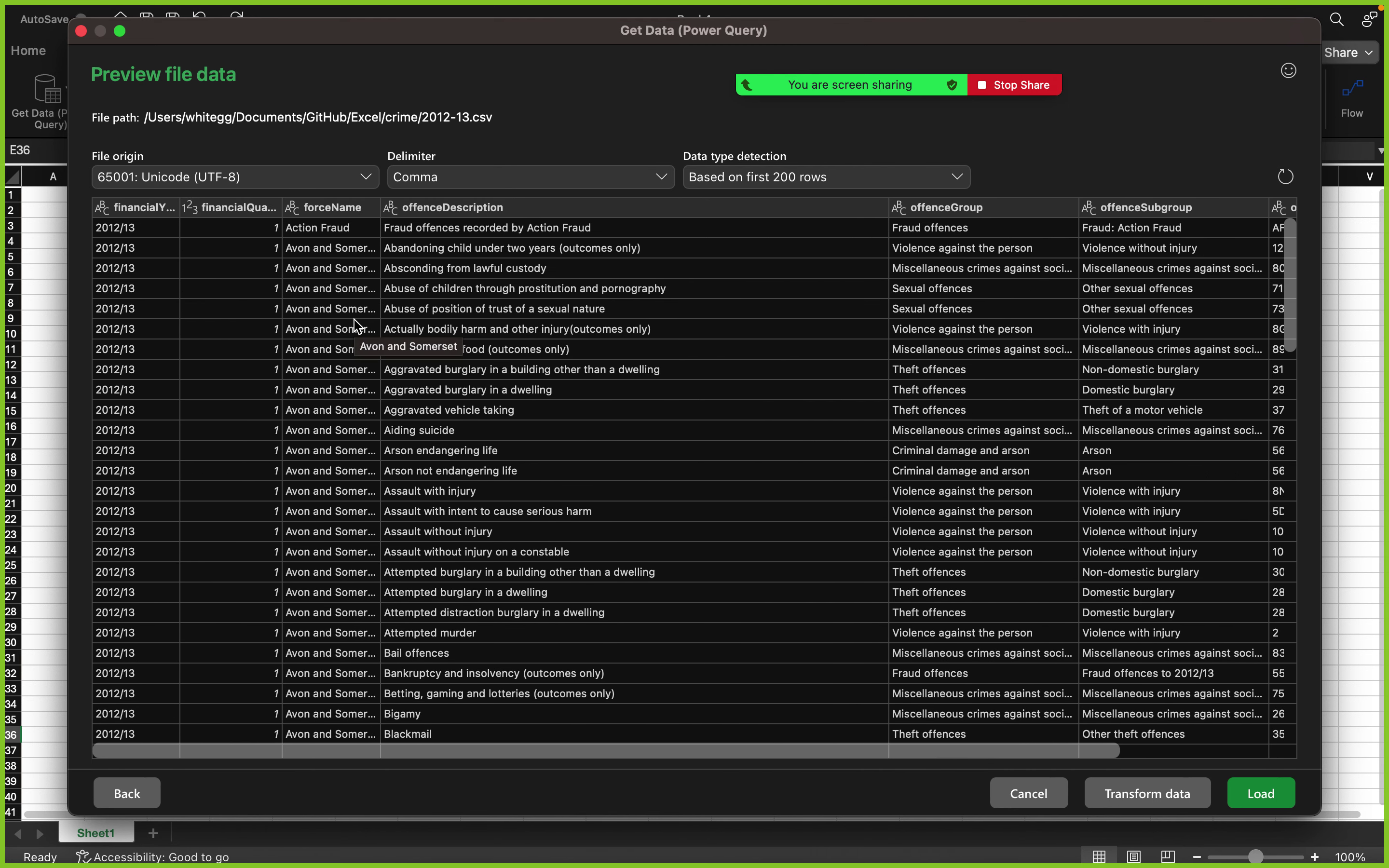
pyautogui.scroll(-2, 357, 327)
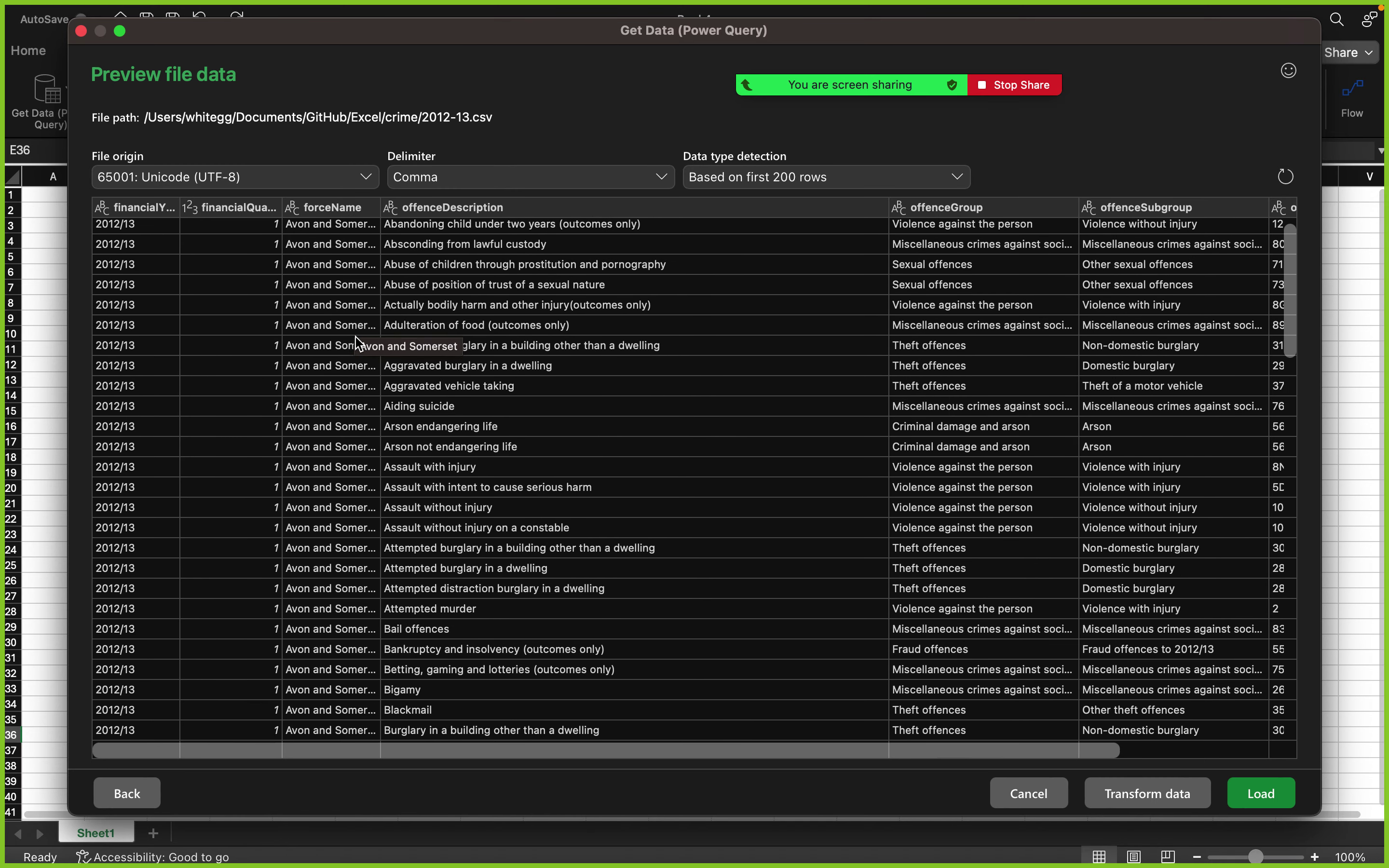
pyautogui.scroll(1, 356, 343)
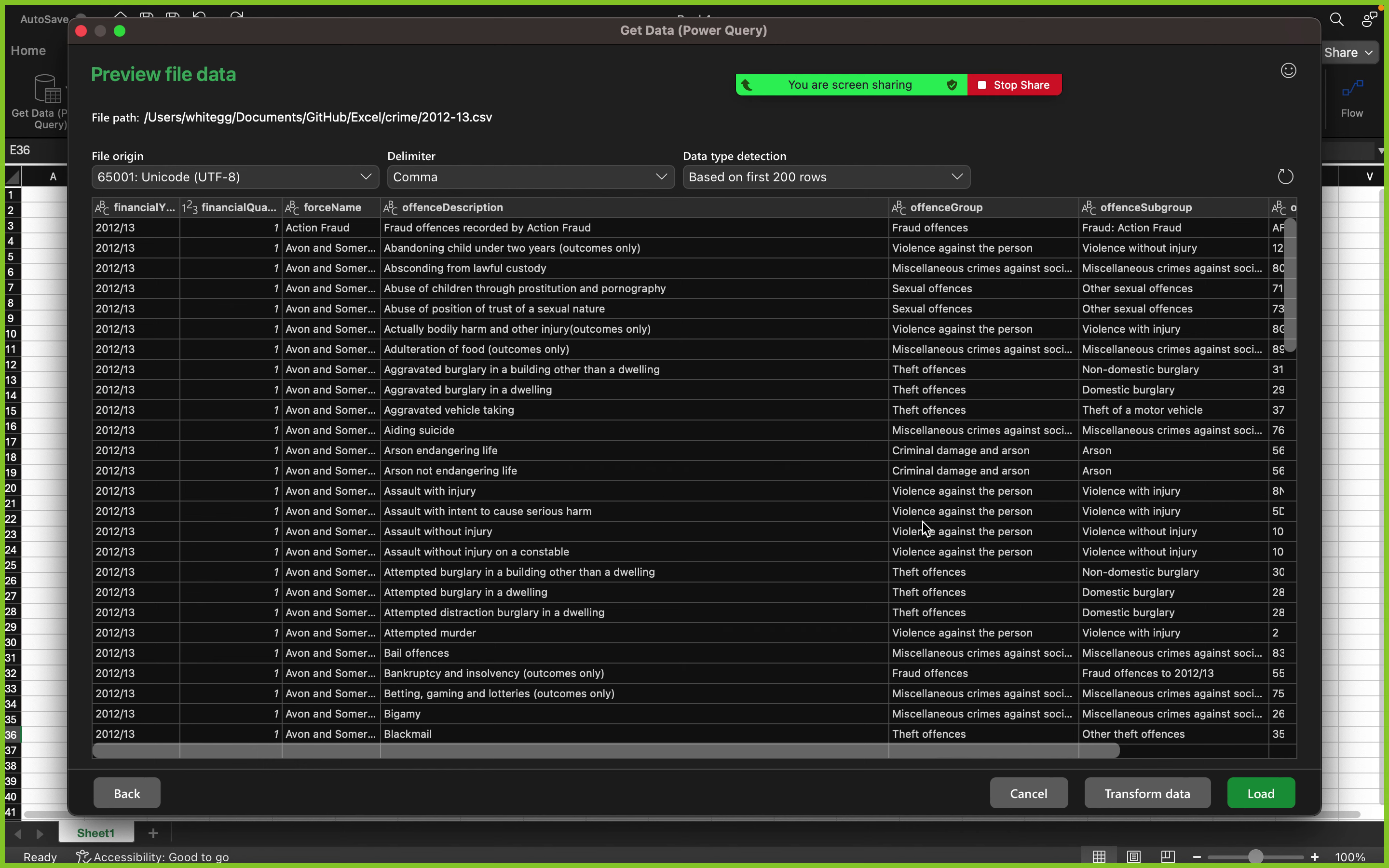
pyautogui.scroll(-20, 884, 537)
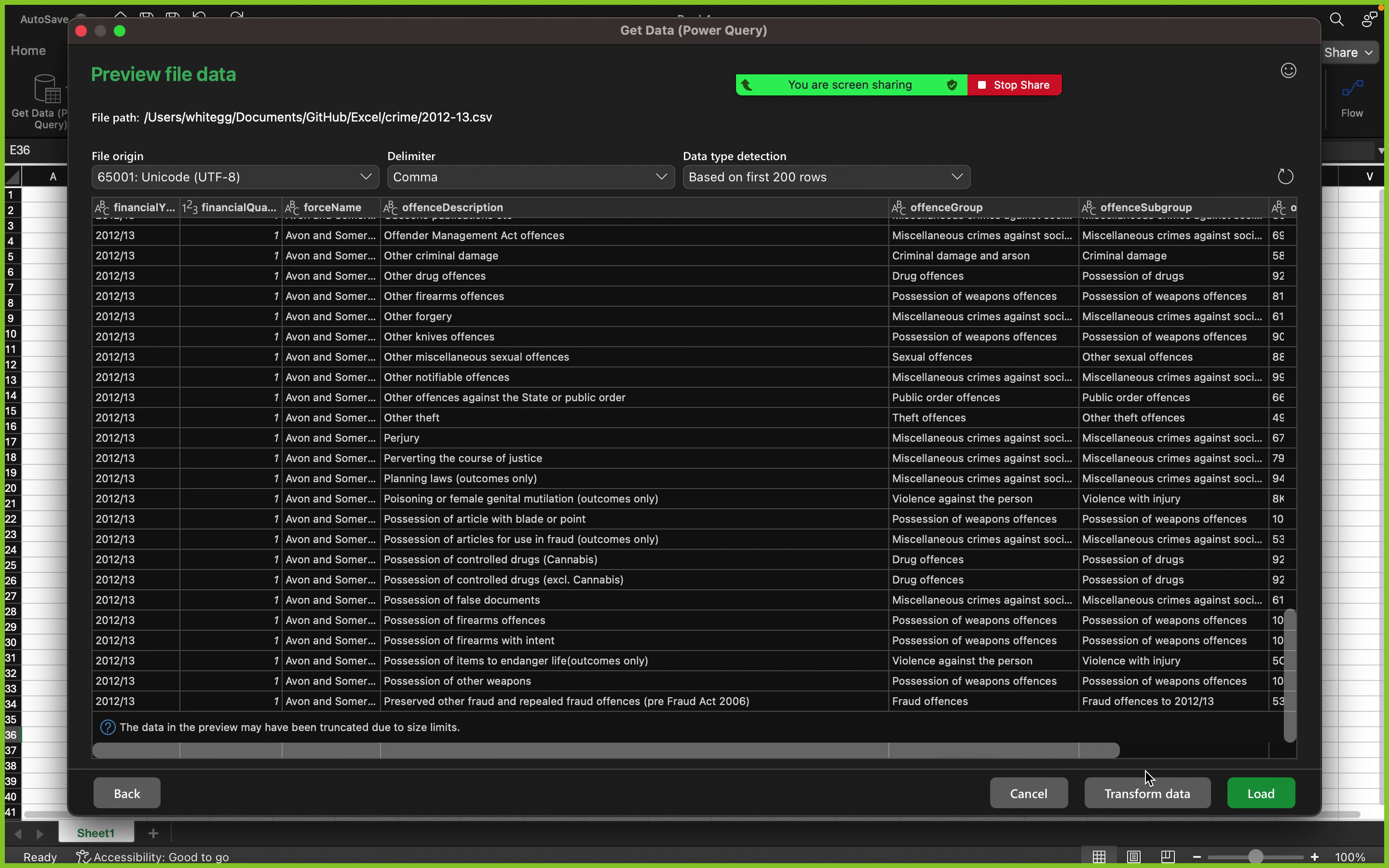
pyautogui.click(1142, 795)
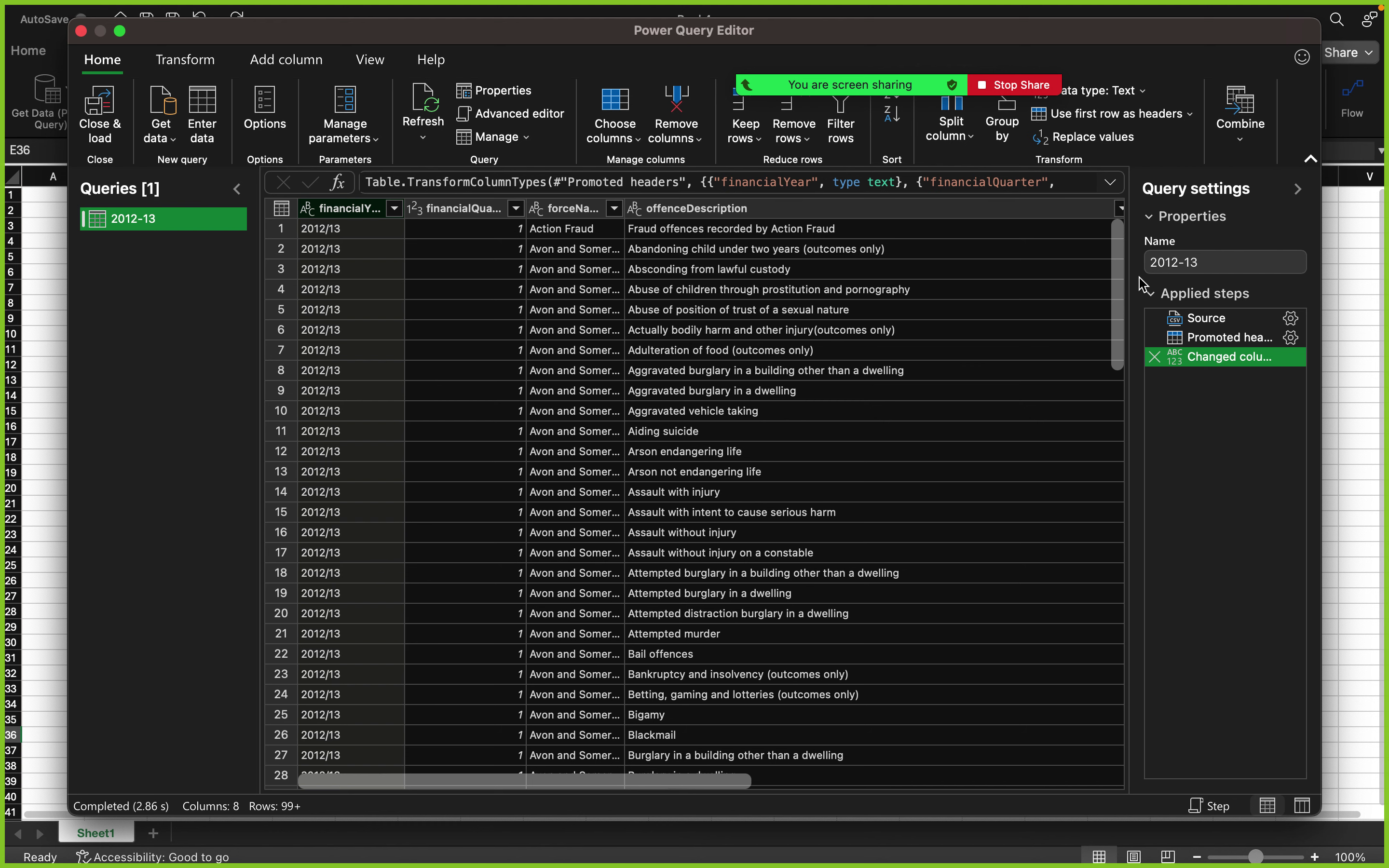
# - Review the 2012-13 query at its Promoted headers step, then return to Changed column type
pyautogui.hscroll(2, 892, 239)
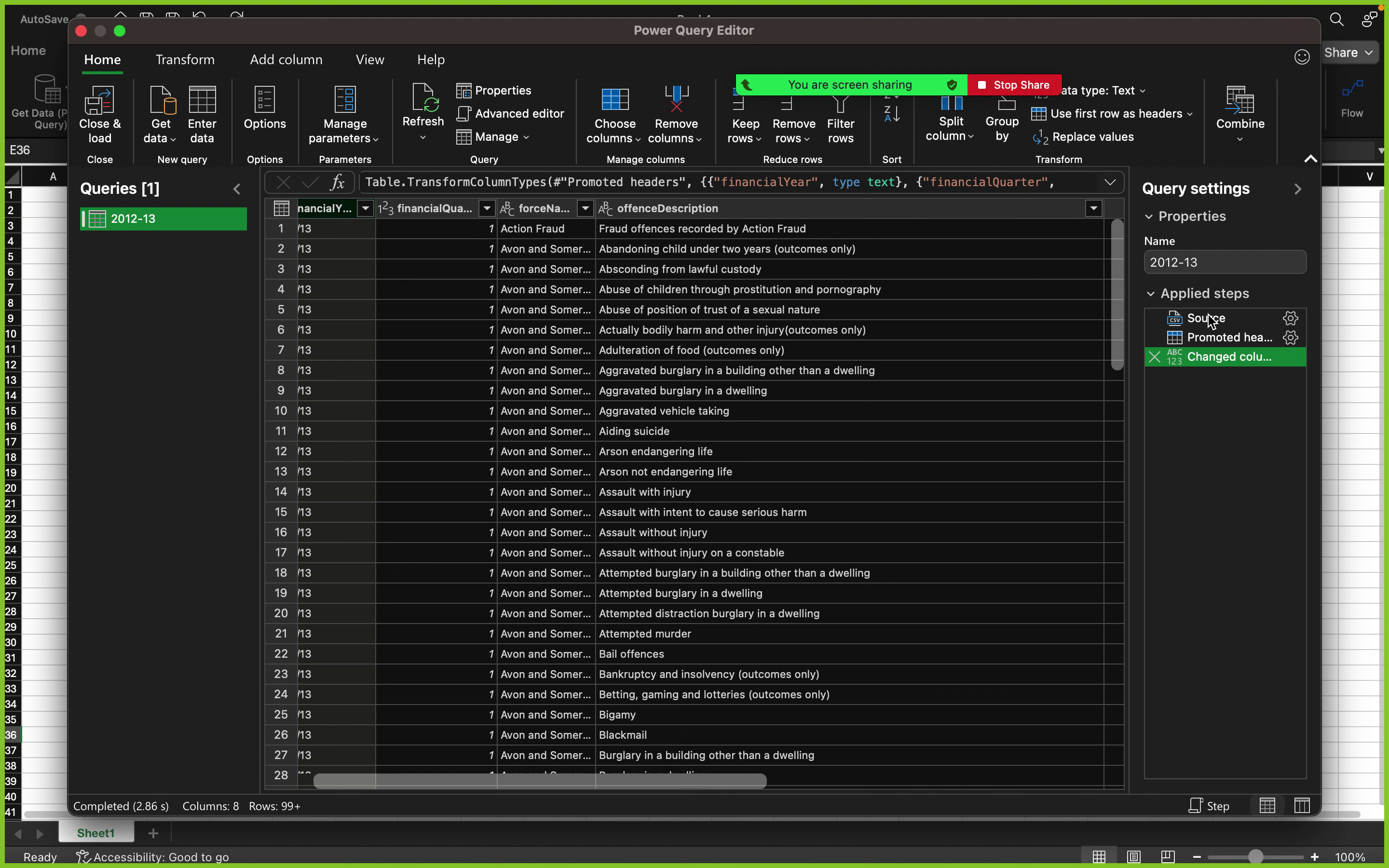
pyautogui.click(1234, 340)
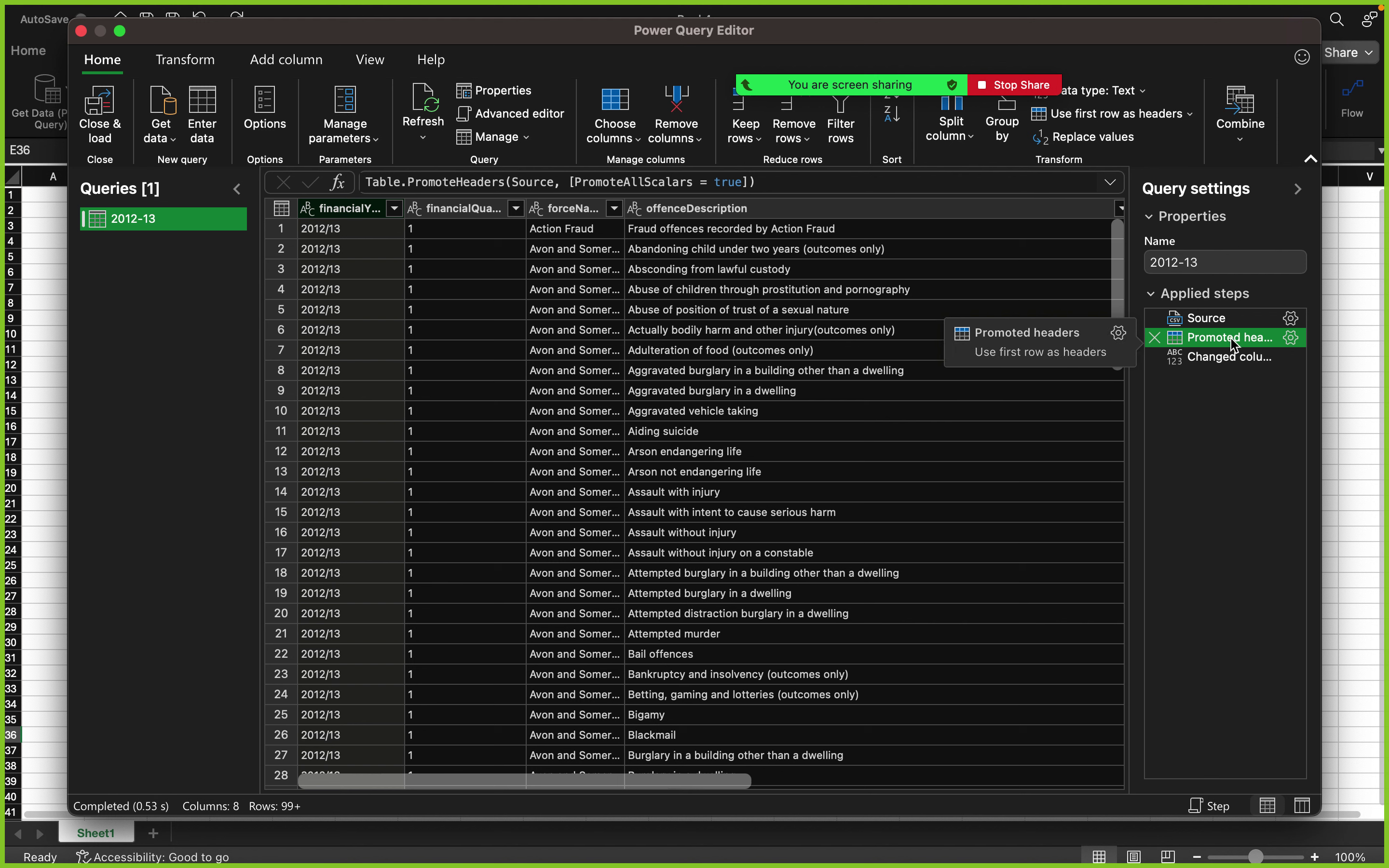
pyautogui.click(1192, 358)
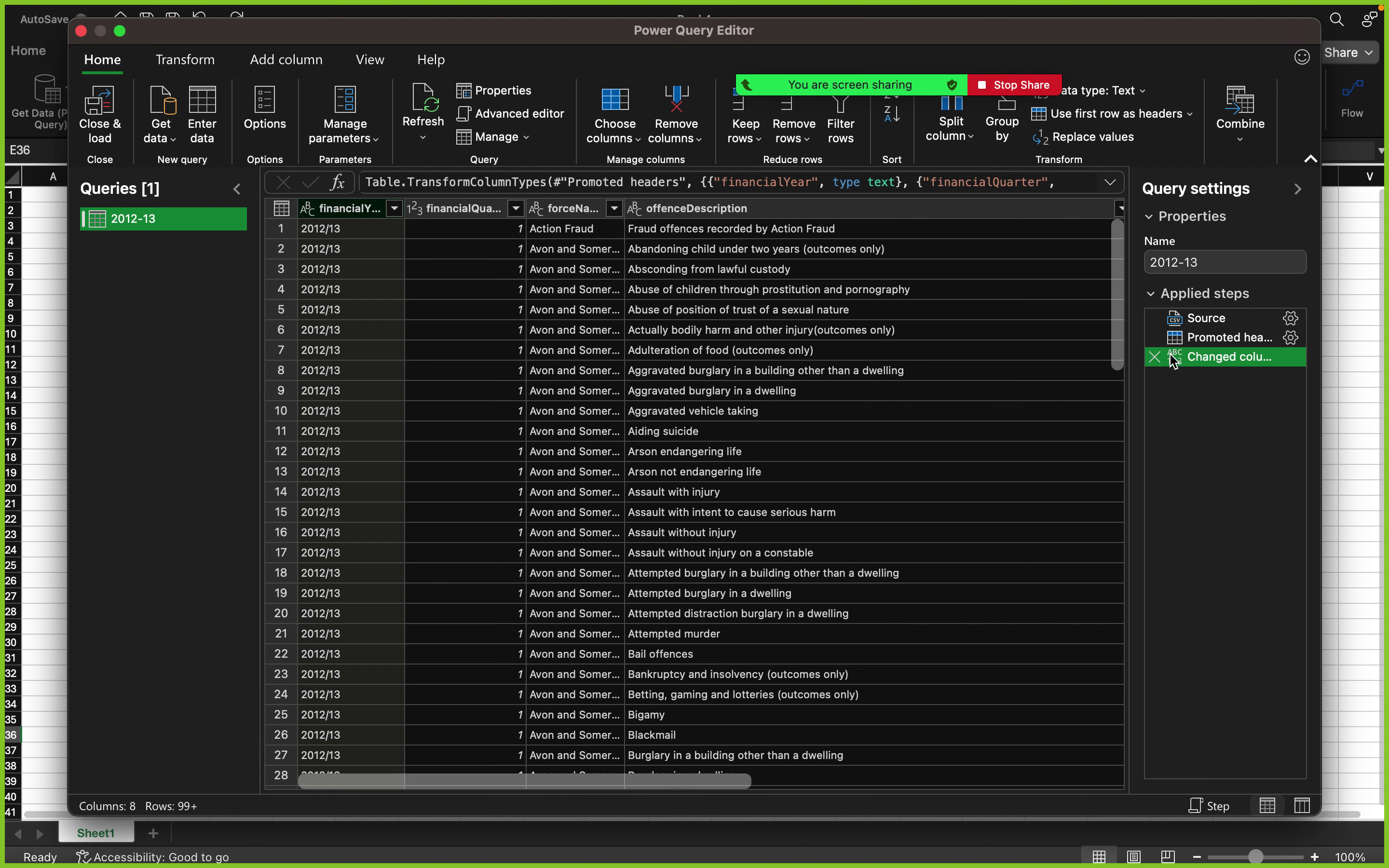
# - Delete the Promoted headers step, then close the Power Query Editor, discarding the changes
pyautogui.click(1156, 339)
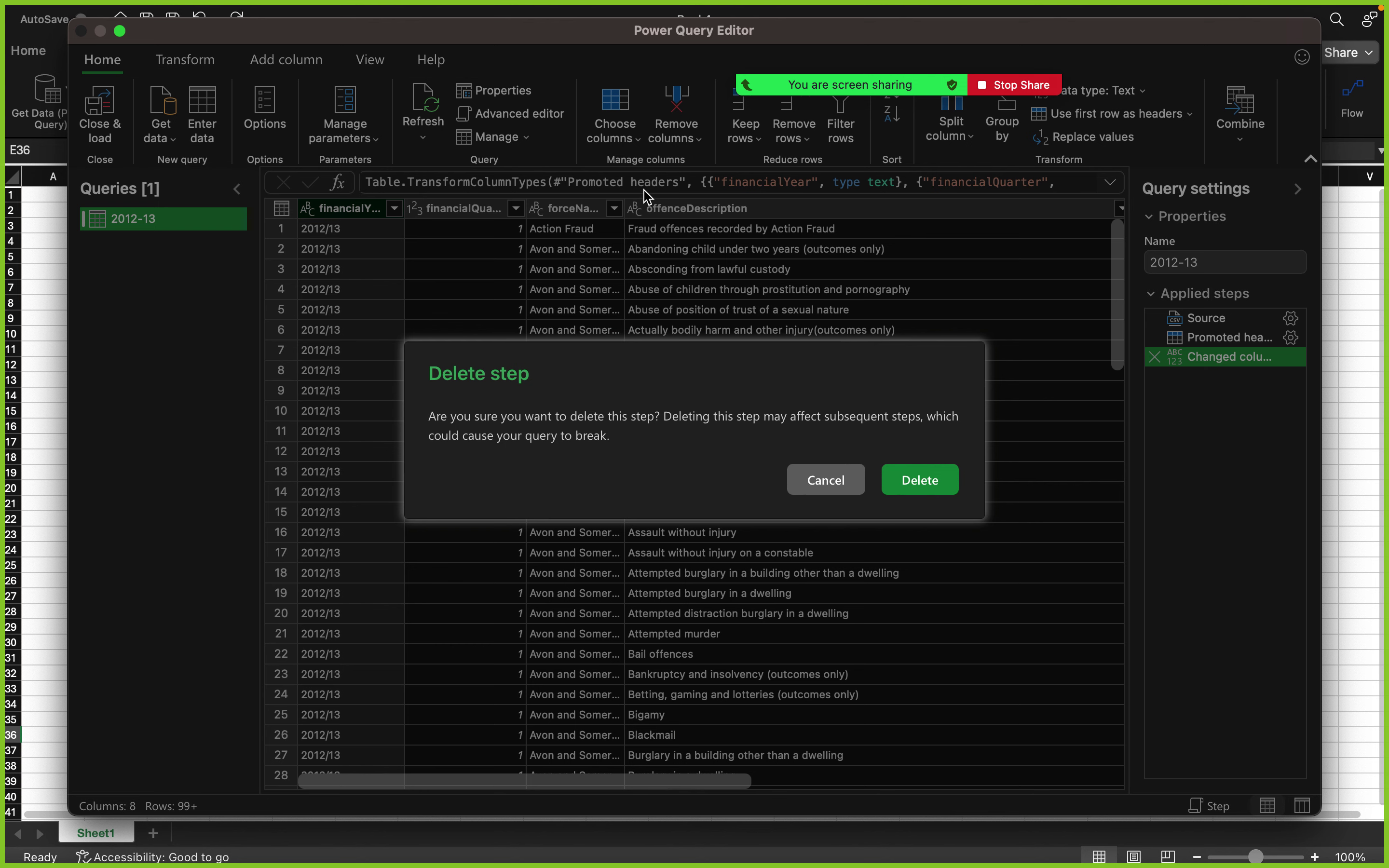
pyautogui.click(906, 482)
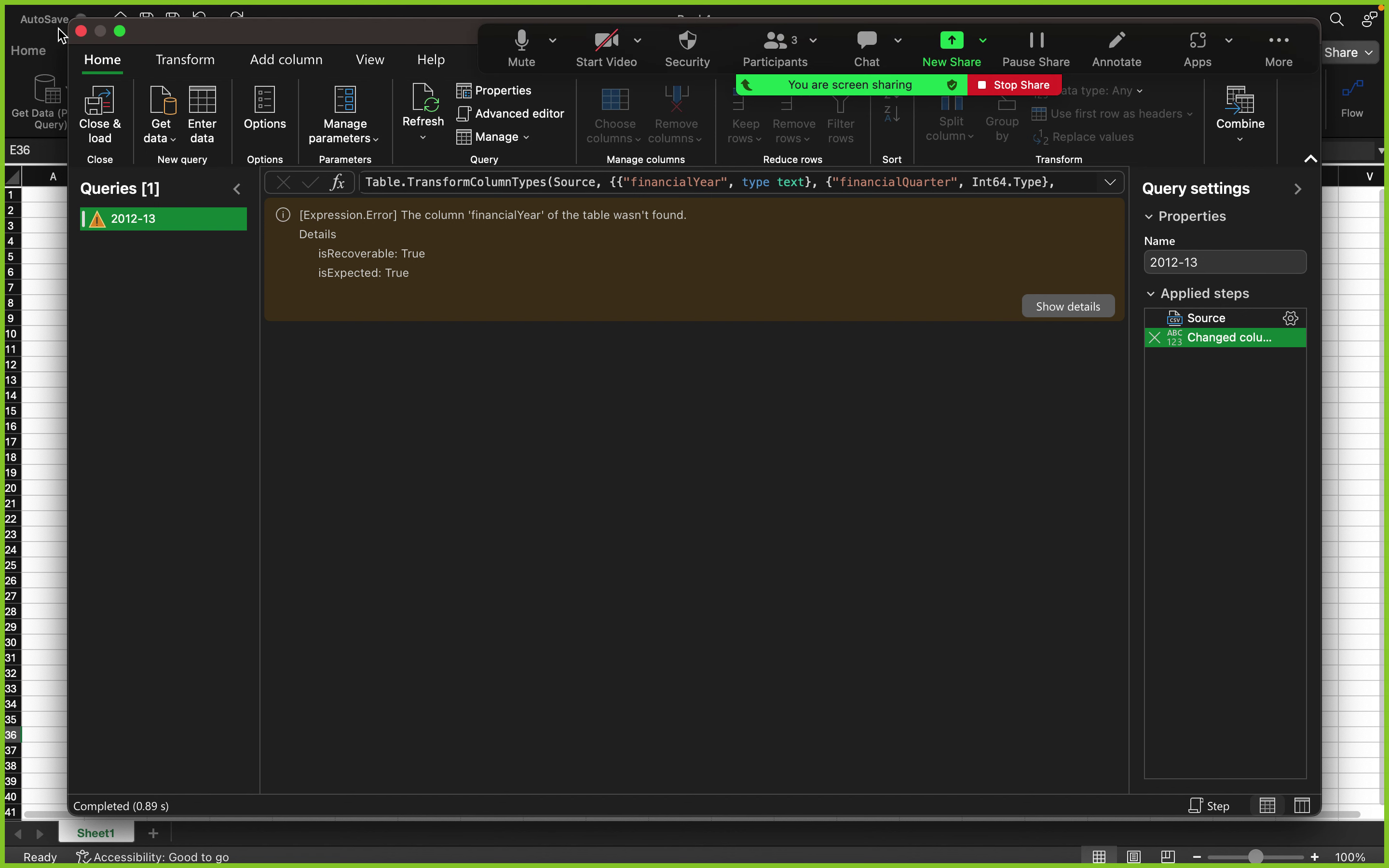
pyautogui.click(81, 31)
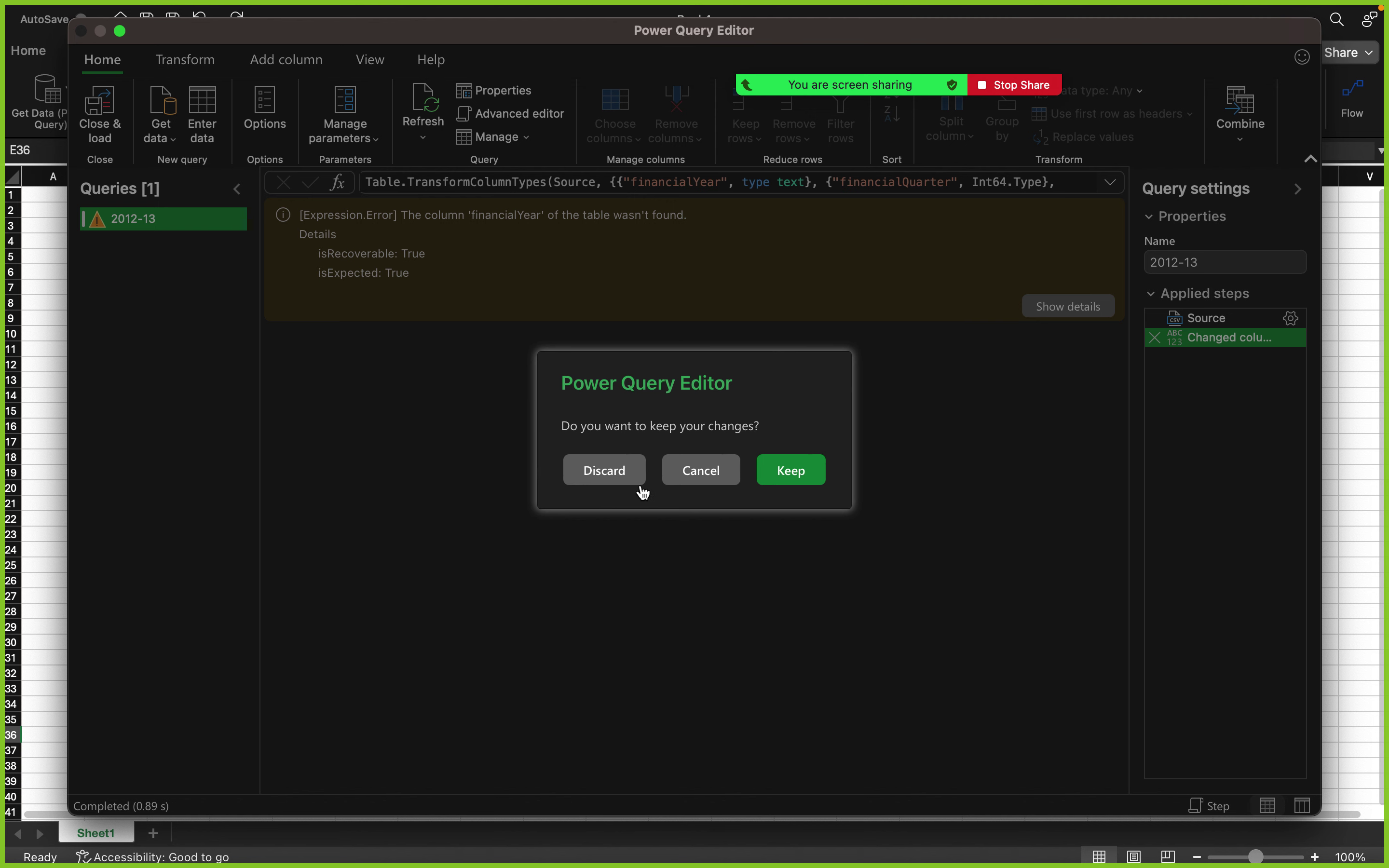
pyautogui.click(695, 472)
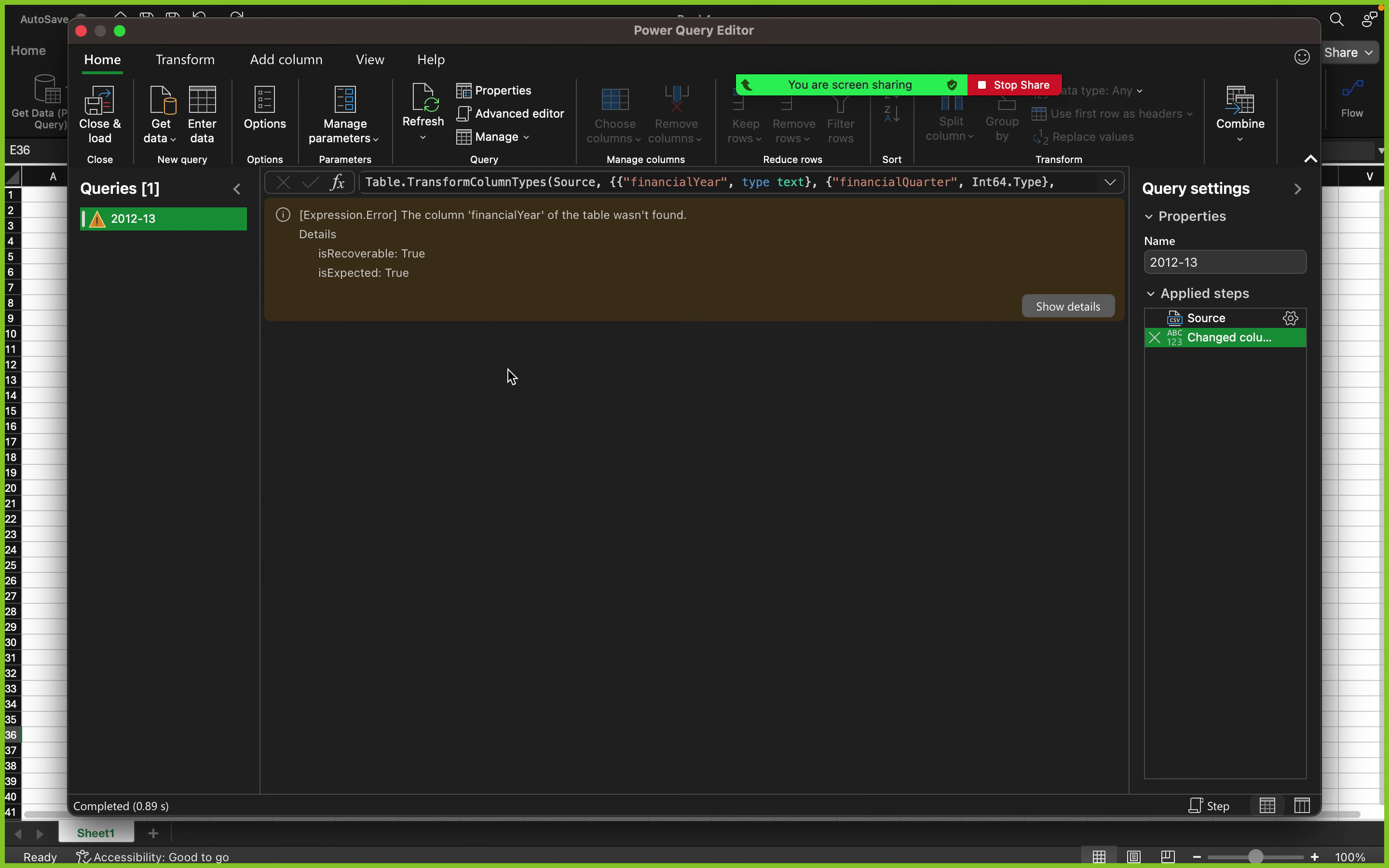
pyautogui.click(84, 32)
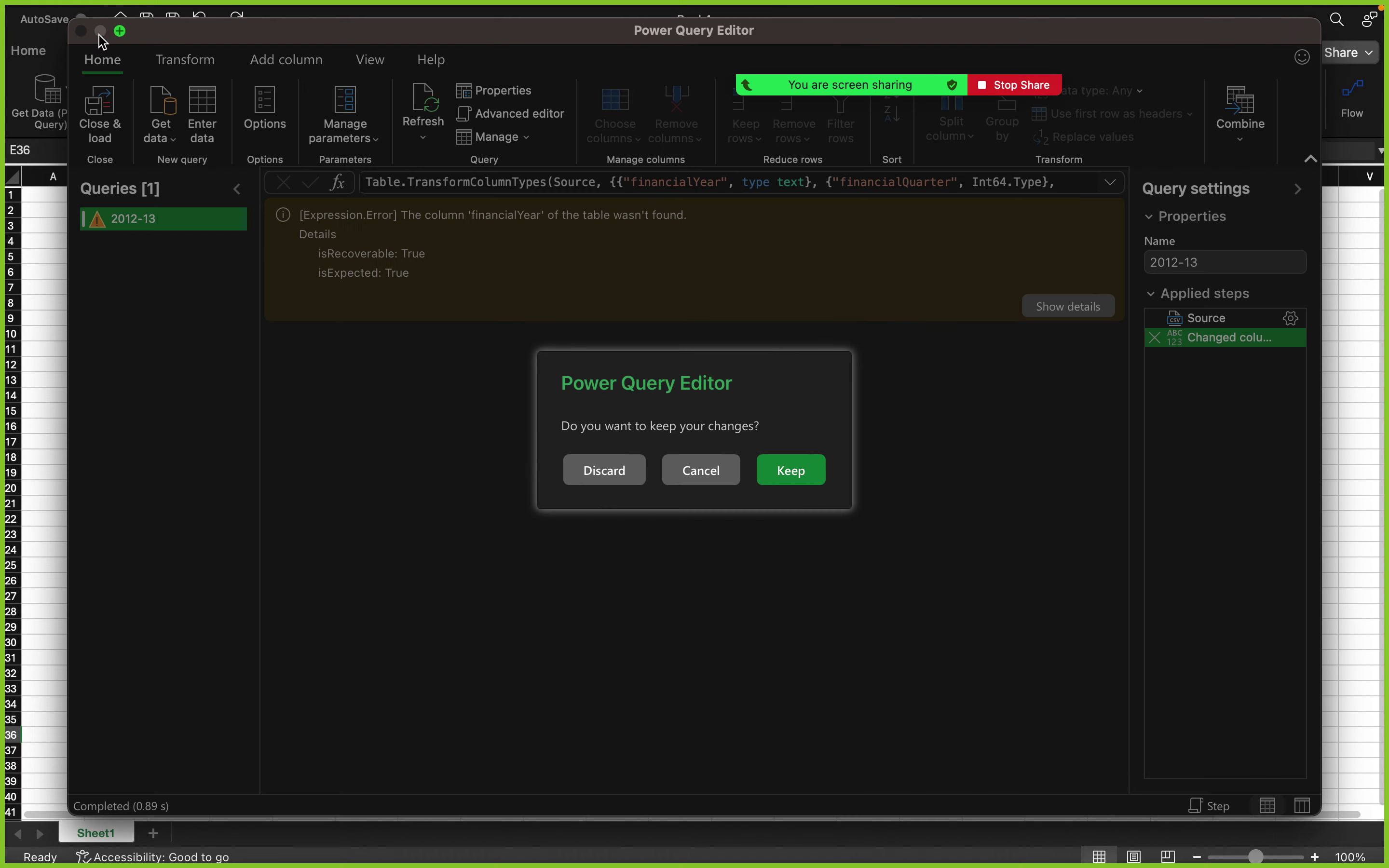
pyautogui.click(592, 483)
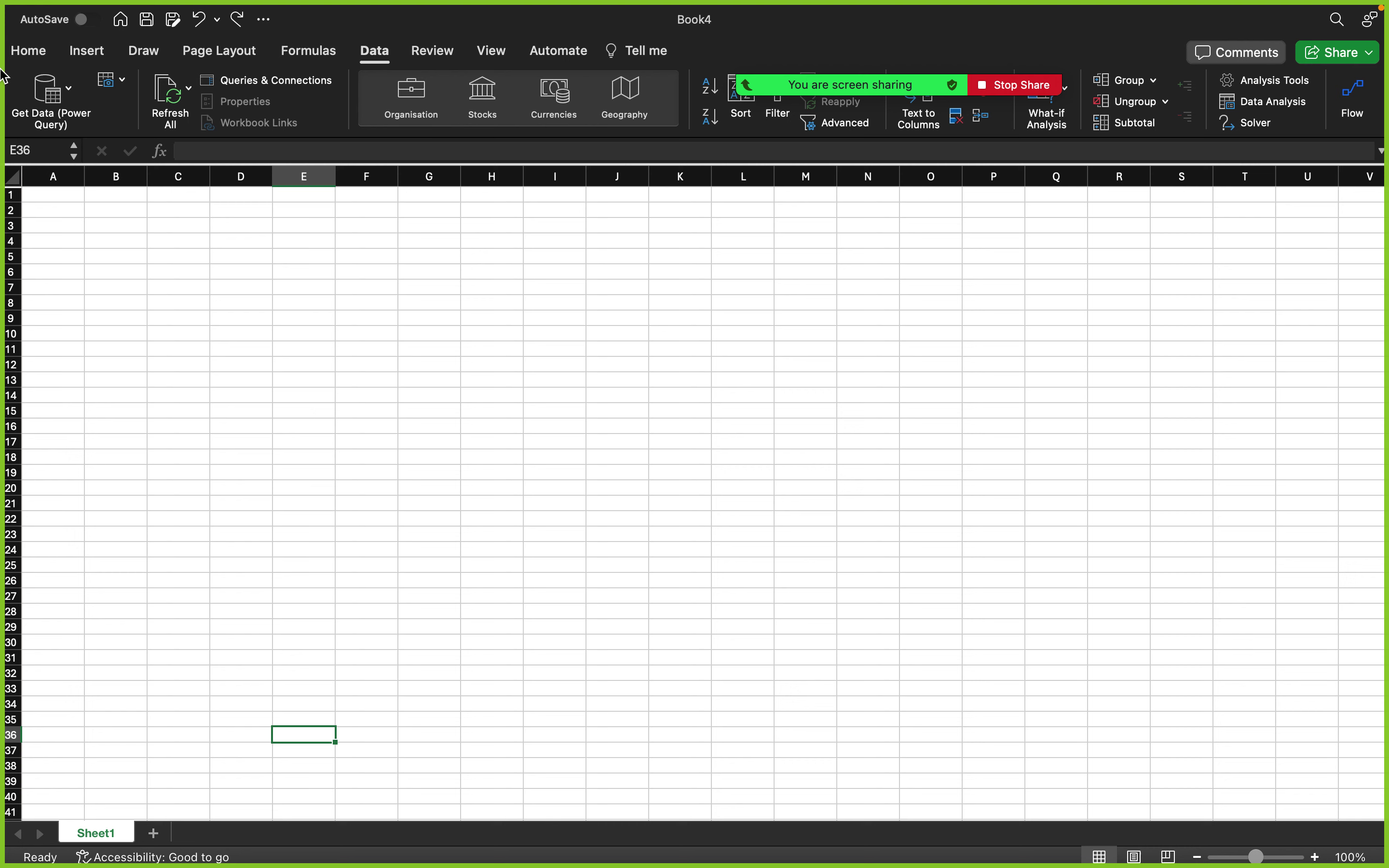
# - Re-import 2012-13.csv as Text/CSV and open it with Transform data in the Power Query Editor
pyautogui.click(49, 94)
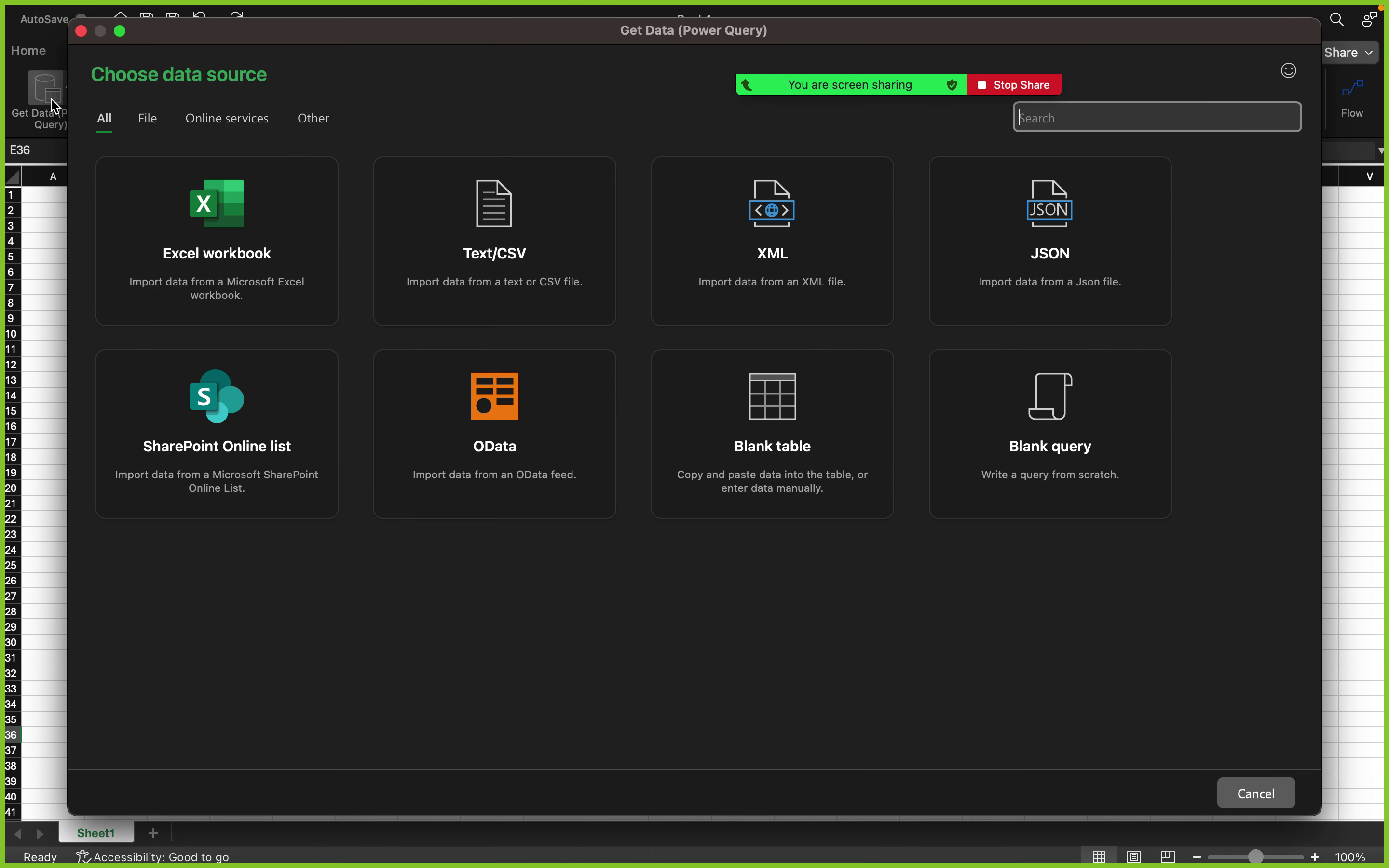
pyautogui.click(425, 261)
pyautogui.click(399, 188)
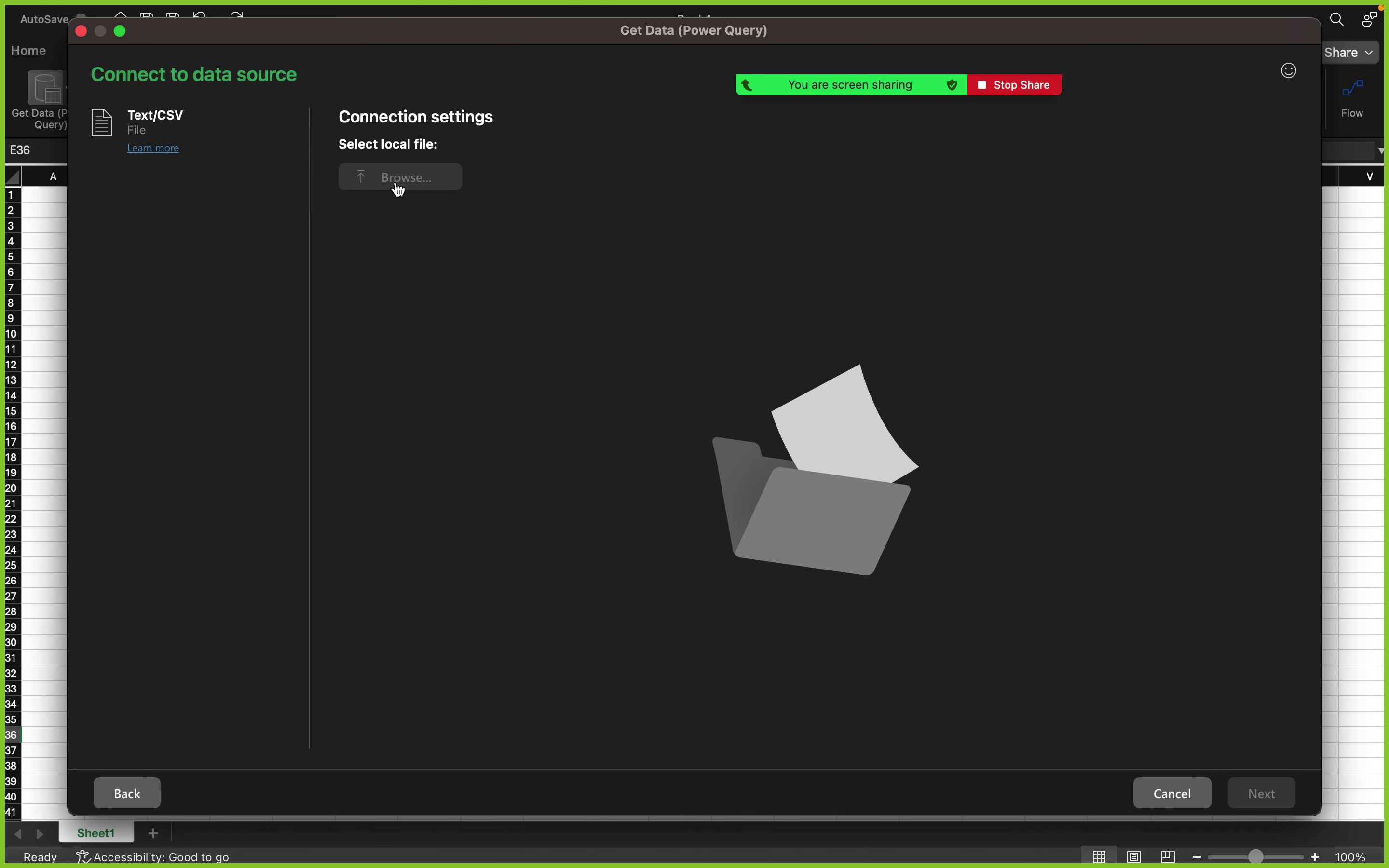
pyautogui.click(358, 162)
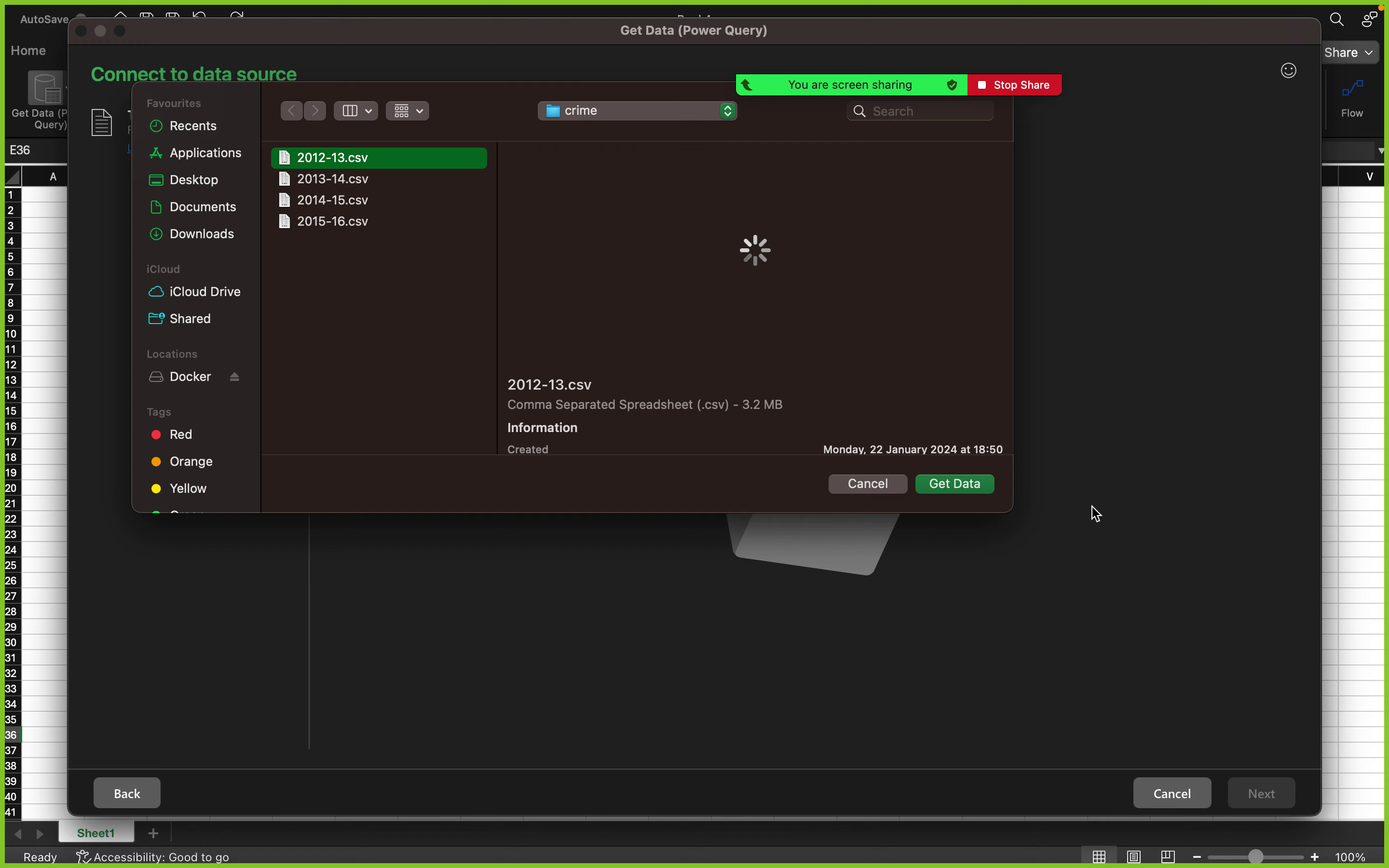
pyautogui.click(983, 486)
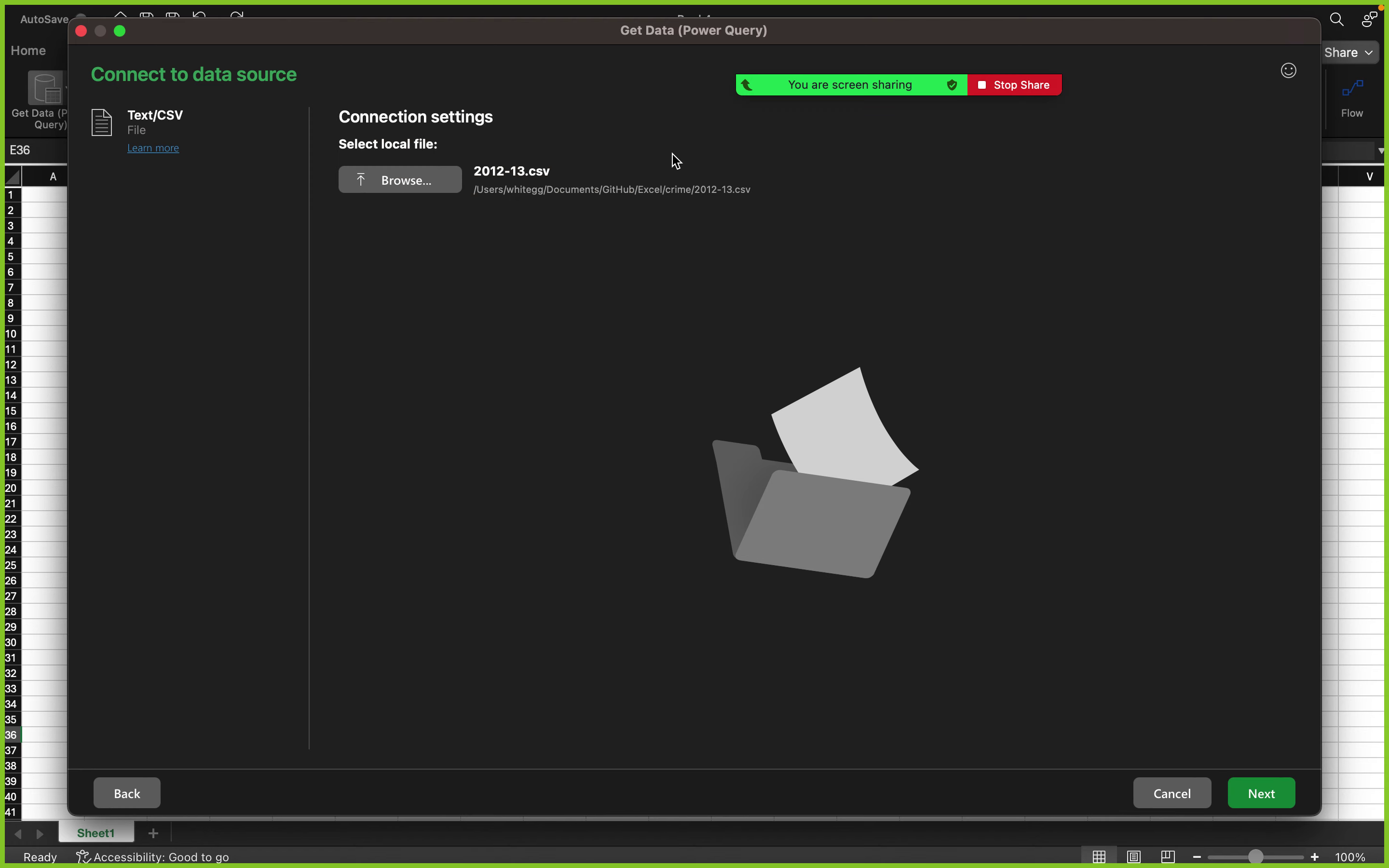
pyautogui.click(1246, 799)
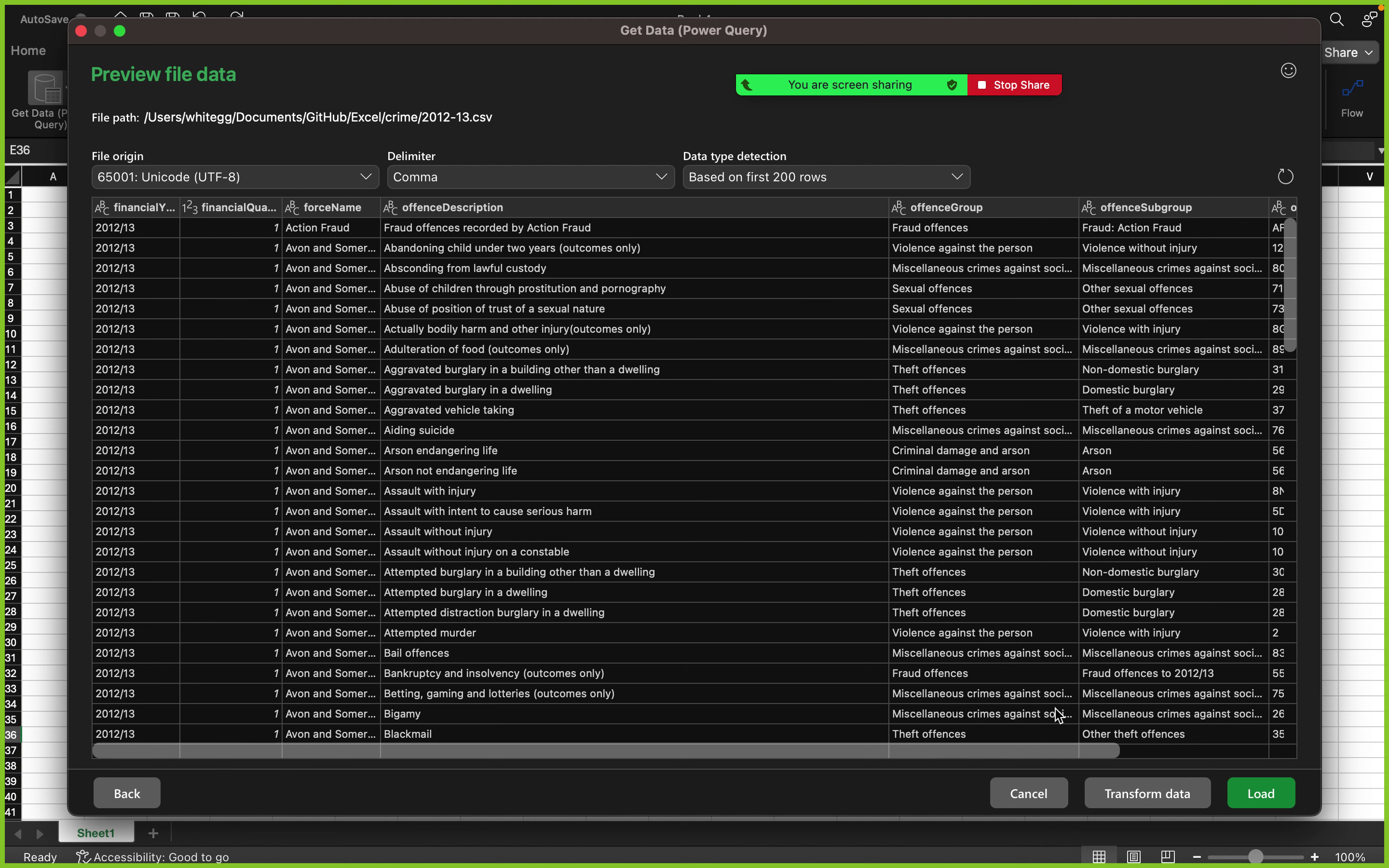
pyautogui.click(1103, 793)
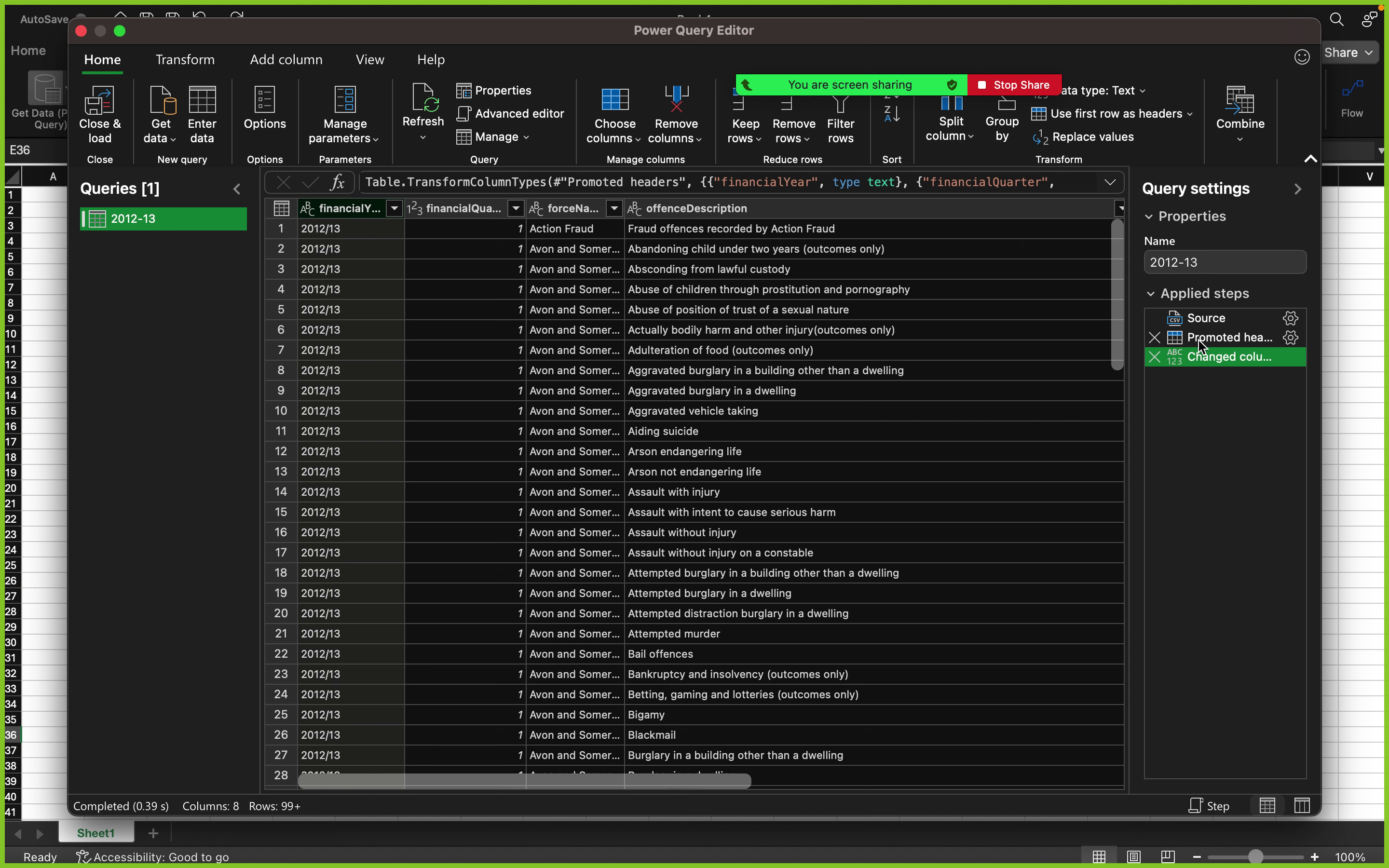
# - Widen the financialYear, financialQuarter, forceName and offenceCode columns so their contents show fully
pyautogui.hscroll(2, 953, 283)
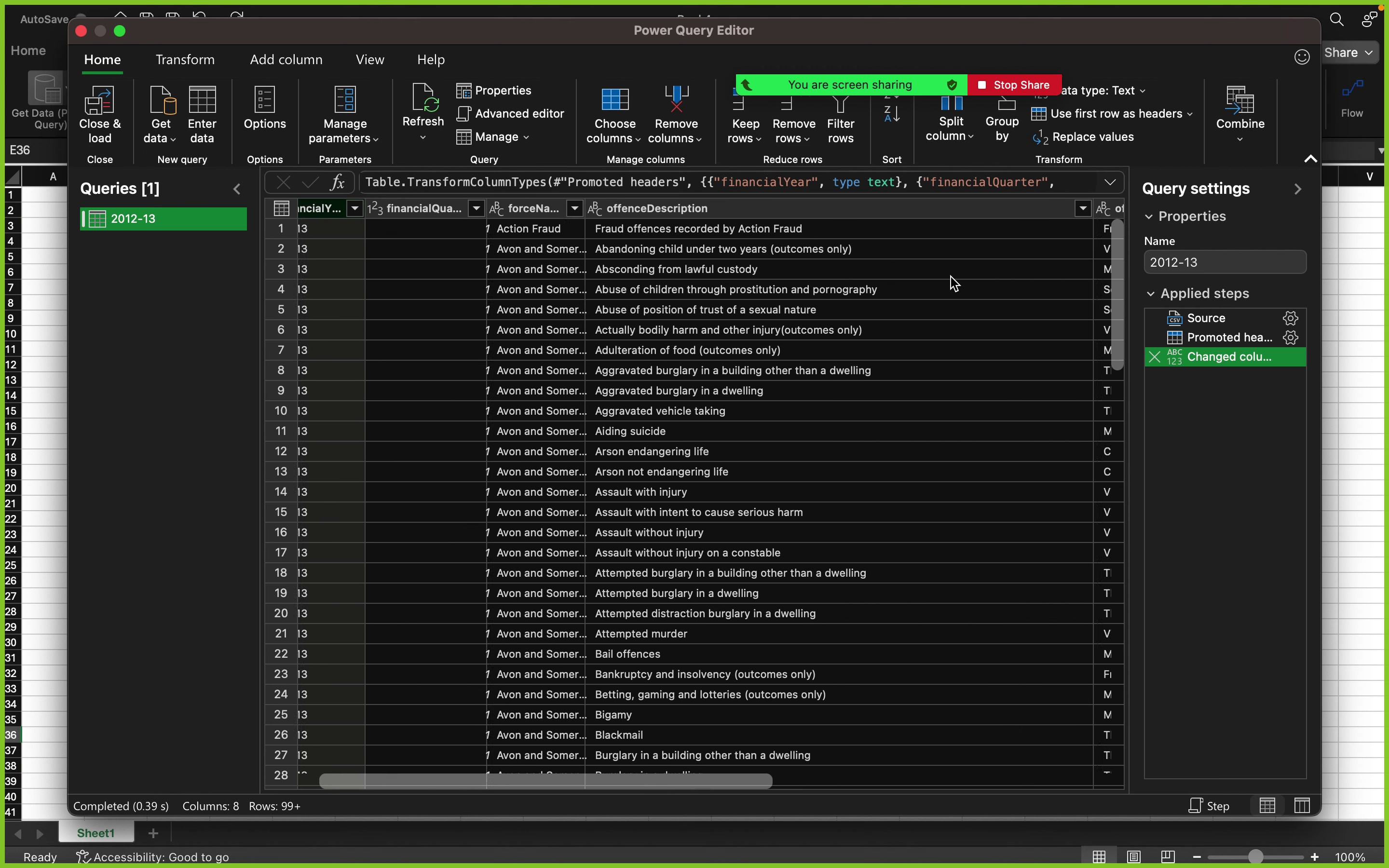
pyautogui.hscroll(-2, 954, 283)
pyautogui.scroll(-1, 954, 283)
pyautogui.scroll(1, 423, 287)
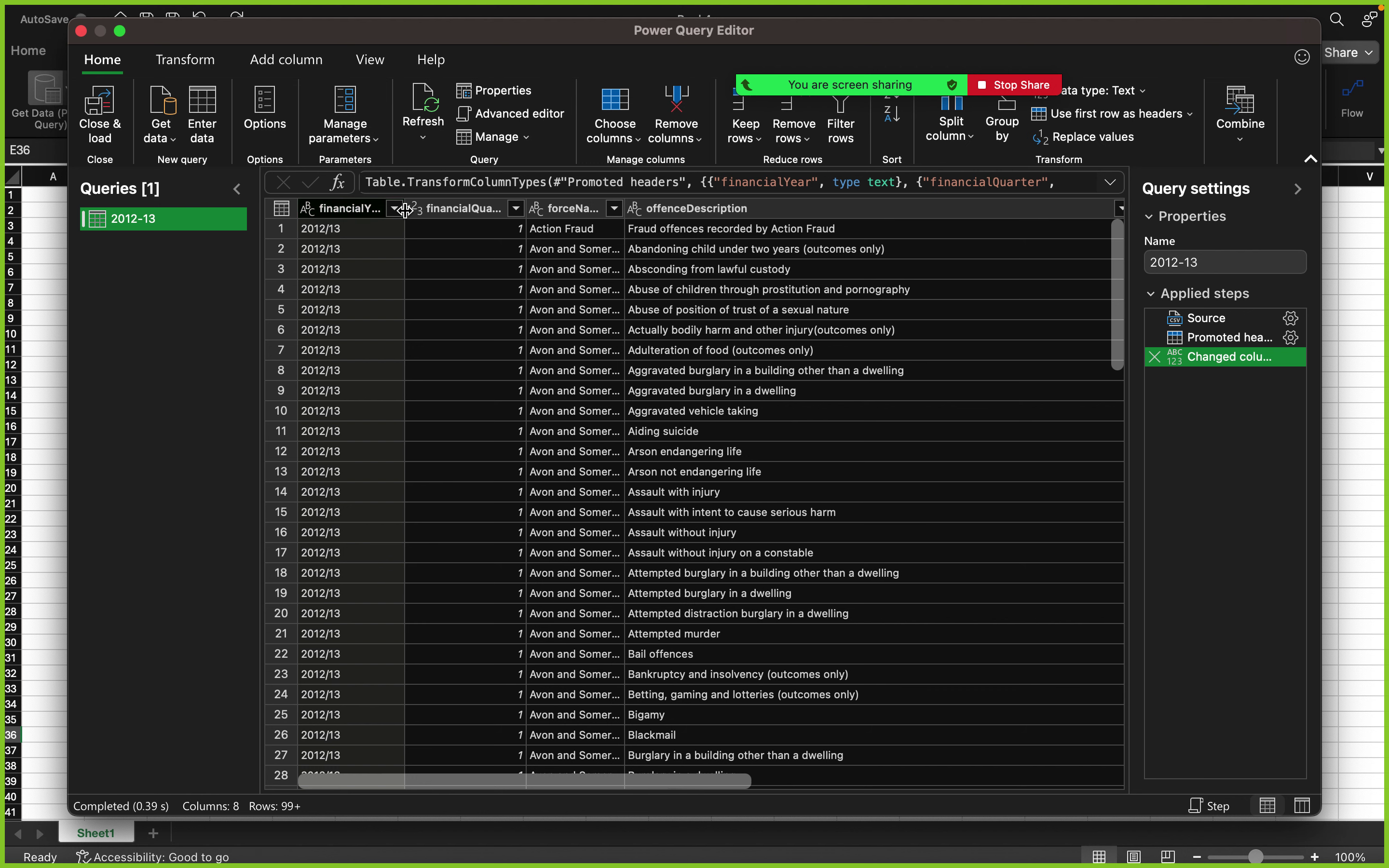
pyautogui.moveTo(405, 210); pyautogui.dragTo(451, 211)
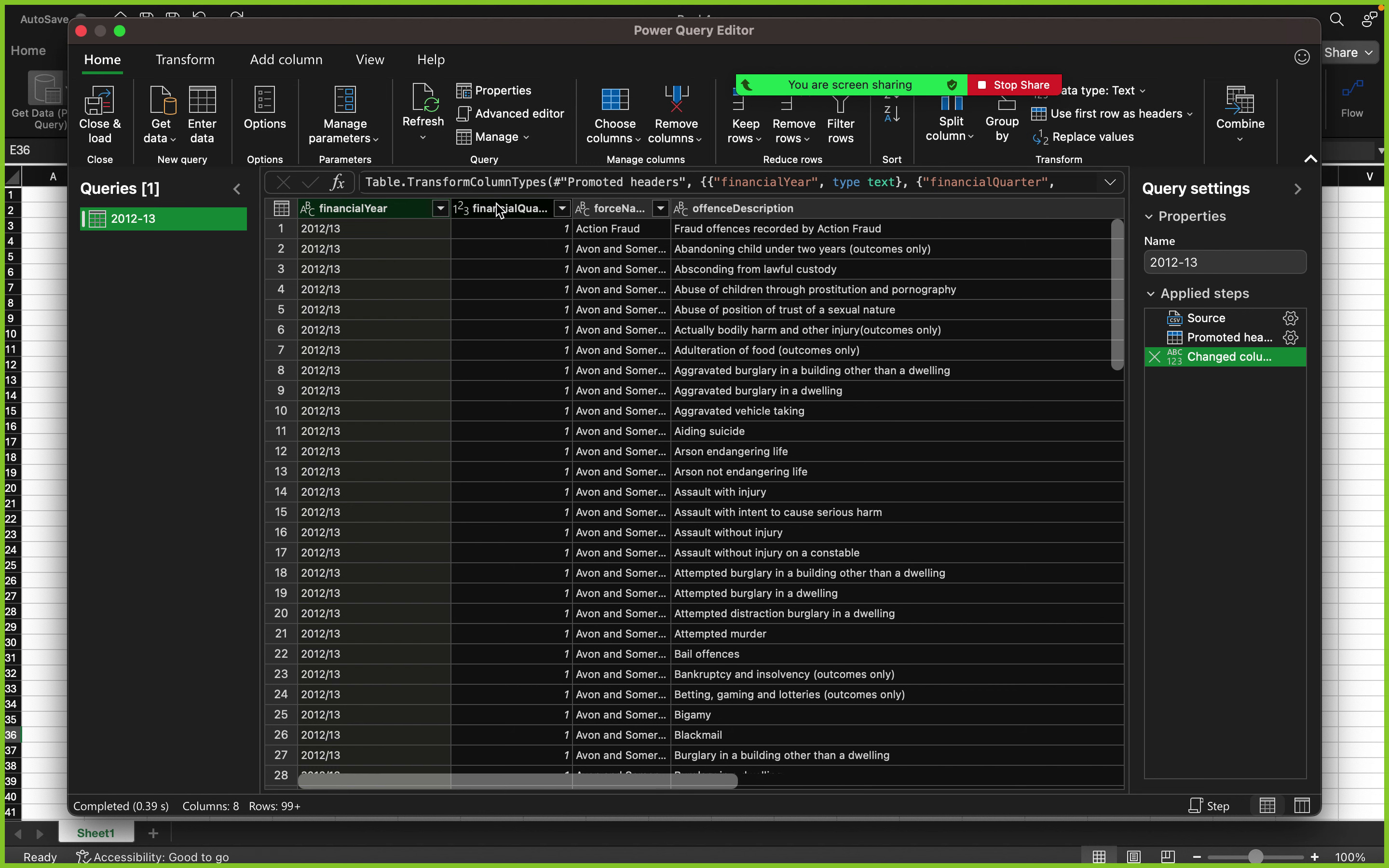
pyautogui.moveTo(572, 211); pyautogui.dragTo(600, 210)
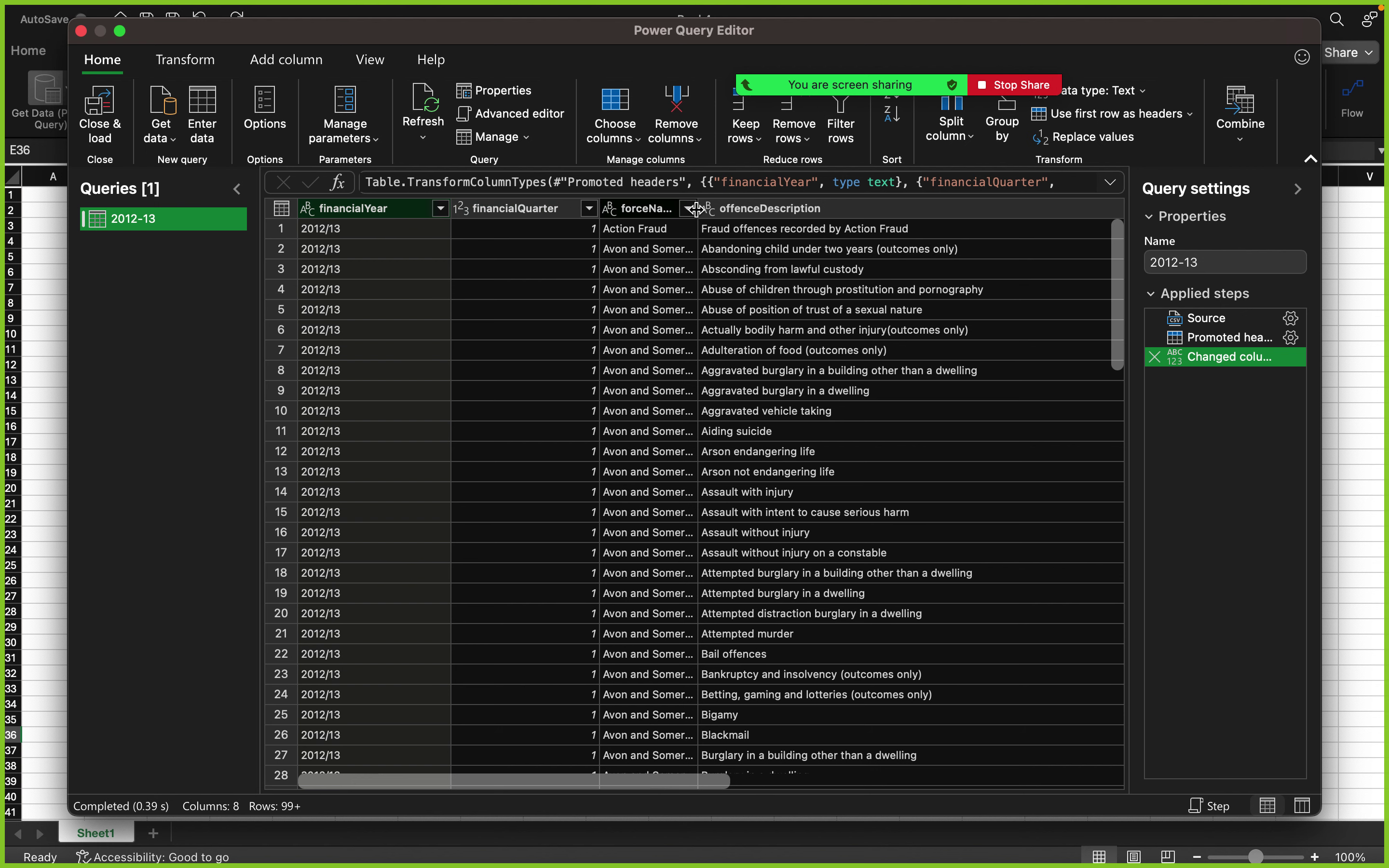
pyautogui.moveTo(698, 210); pyautogui.dragTo(715, 210)
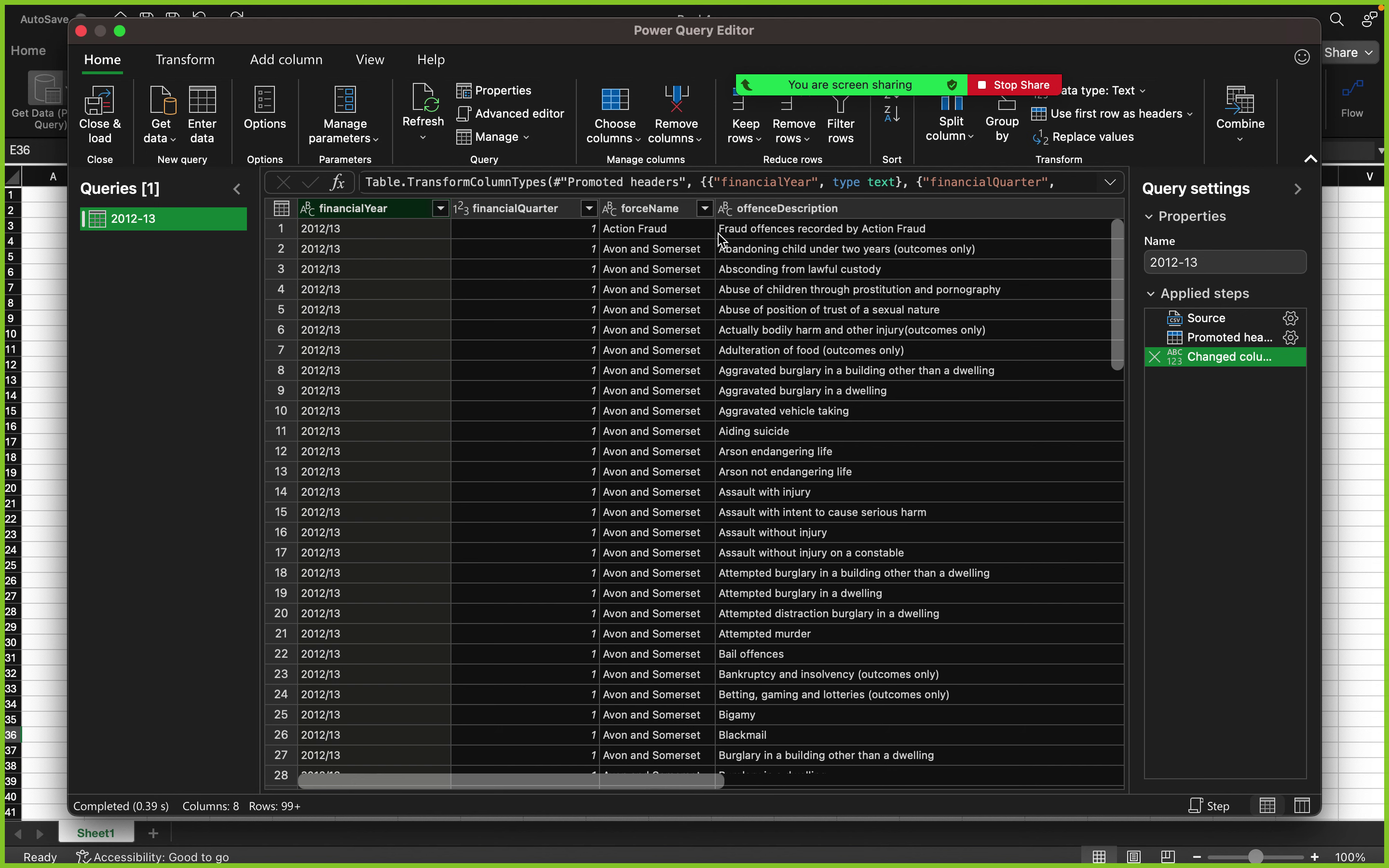
pyautogui.hscroll(3, 722, 241)
pyautogui.hscroll(20, 722, 240)
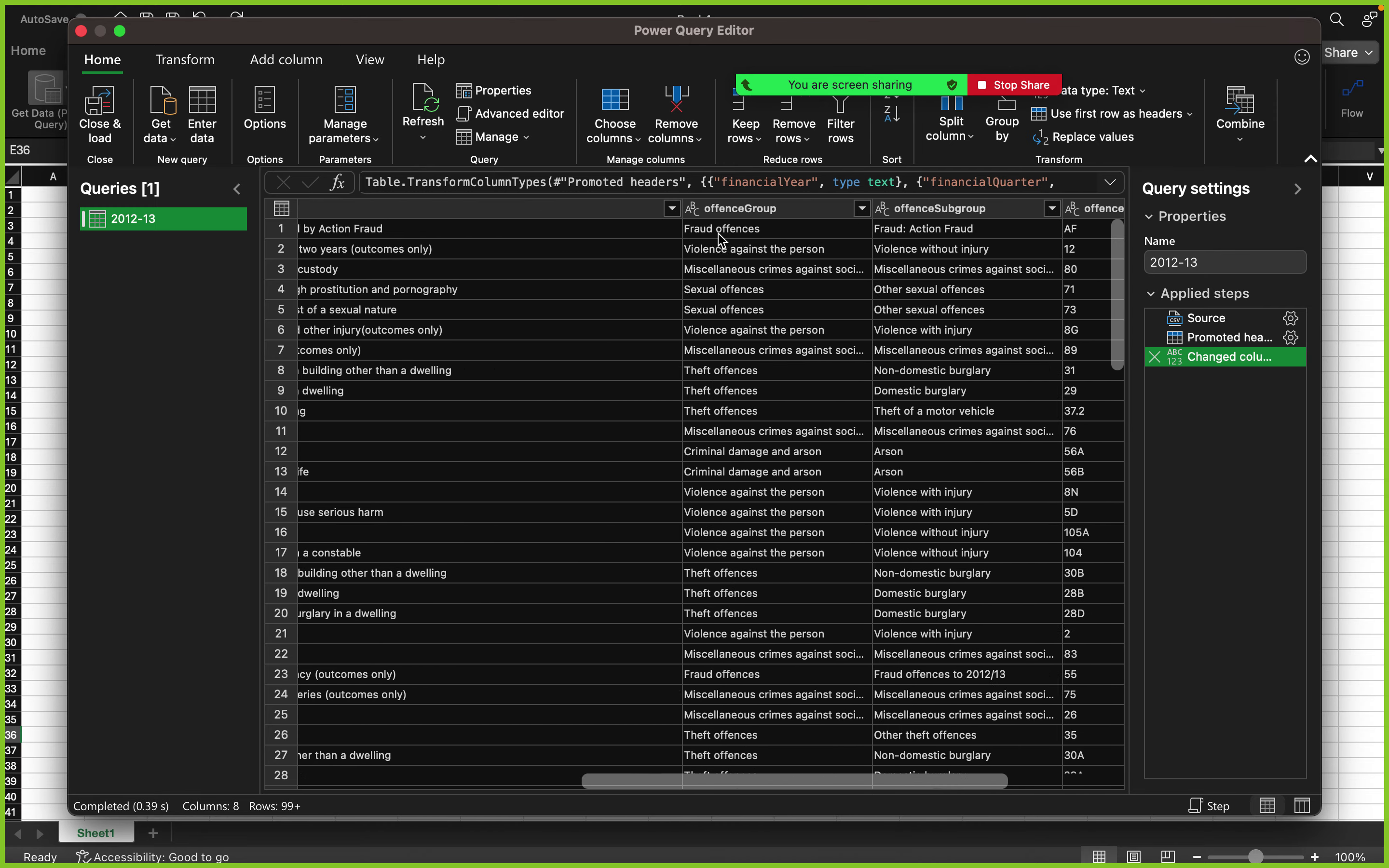
pyautogui.hscroll(2, 722, 240)
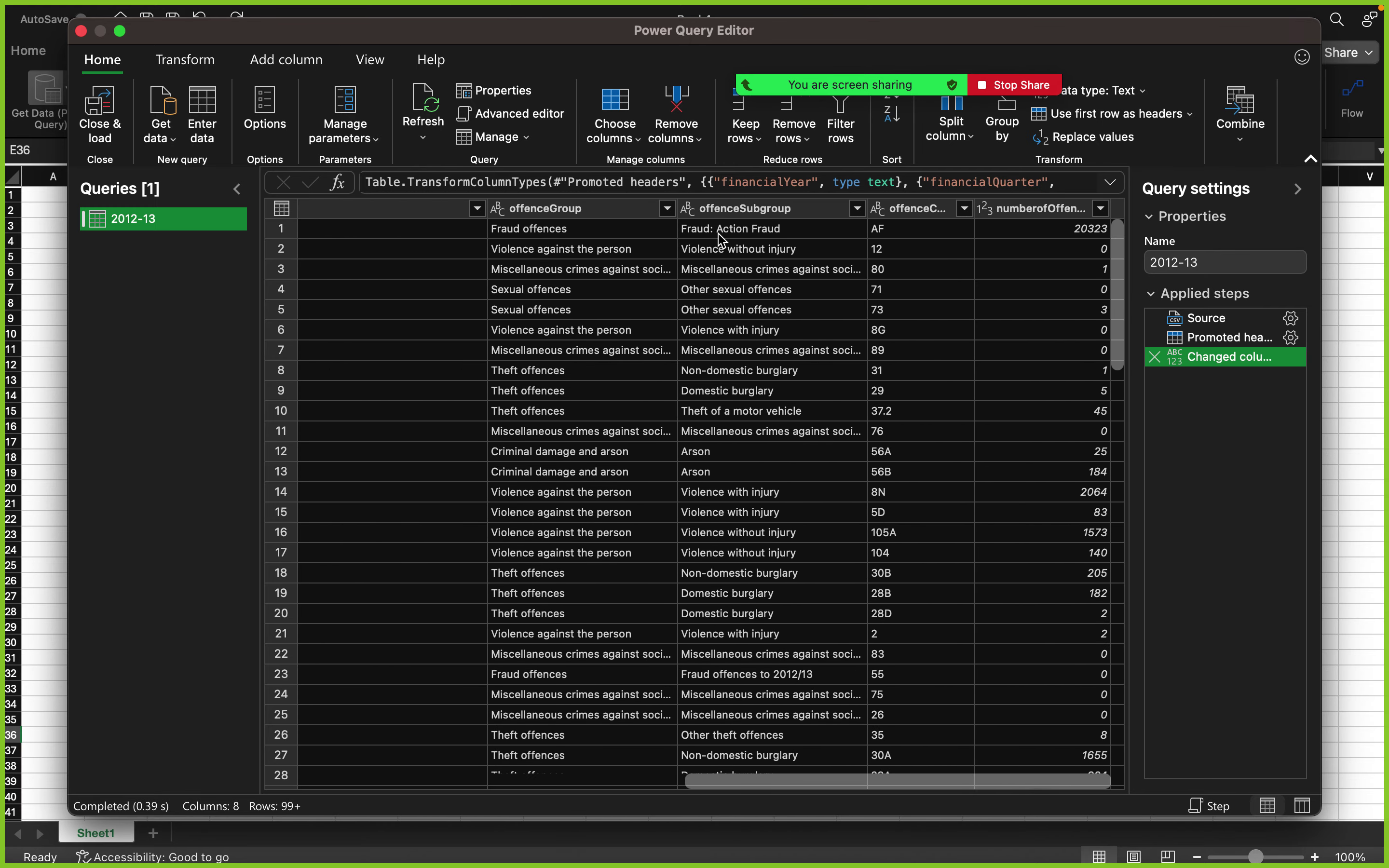
pyautogui.moveTo(974, 208); pyautogui.dragTo(999, 208)
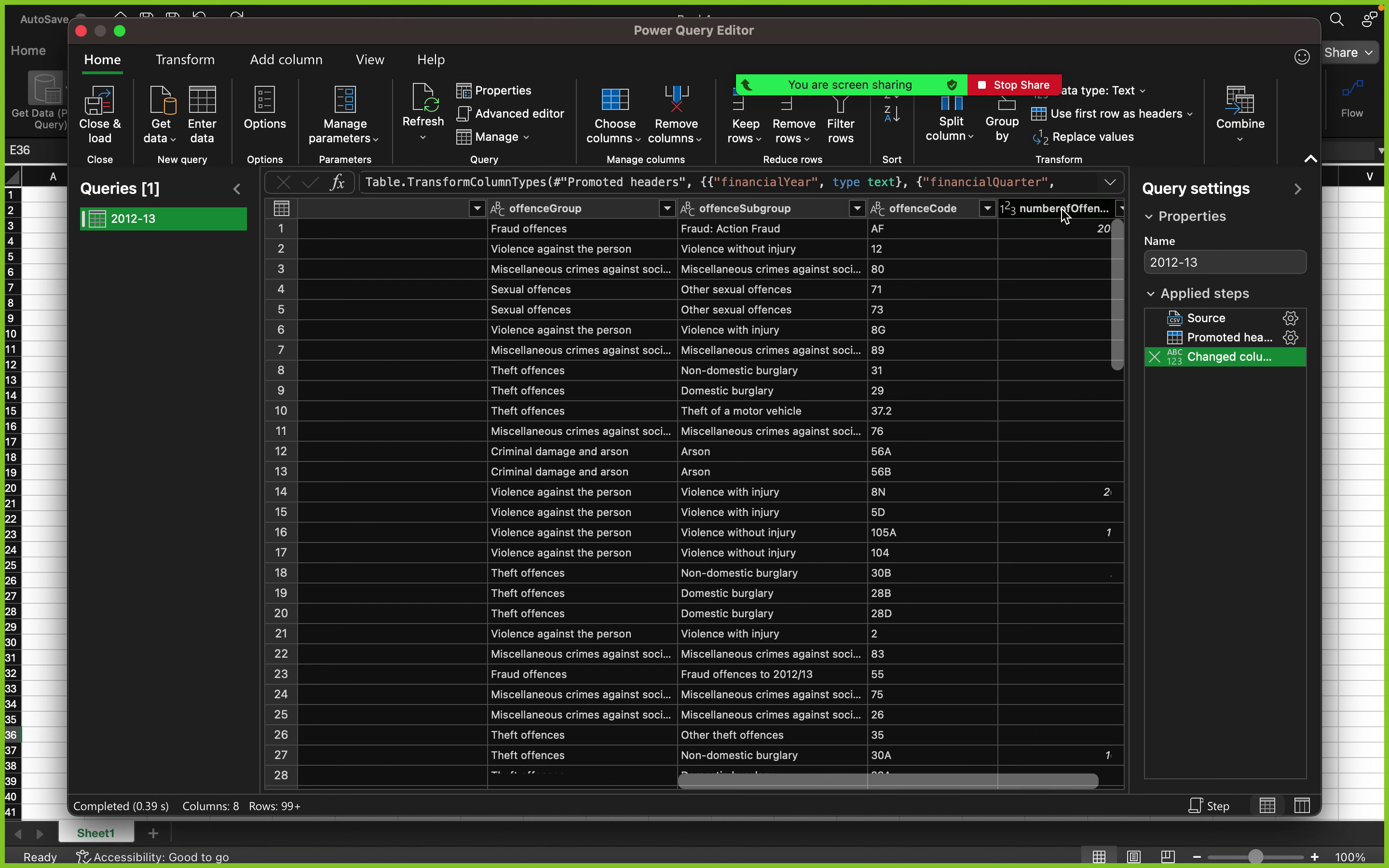
pyautogui.hscroll(-10, 730, 421)
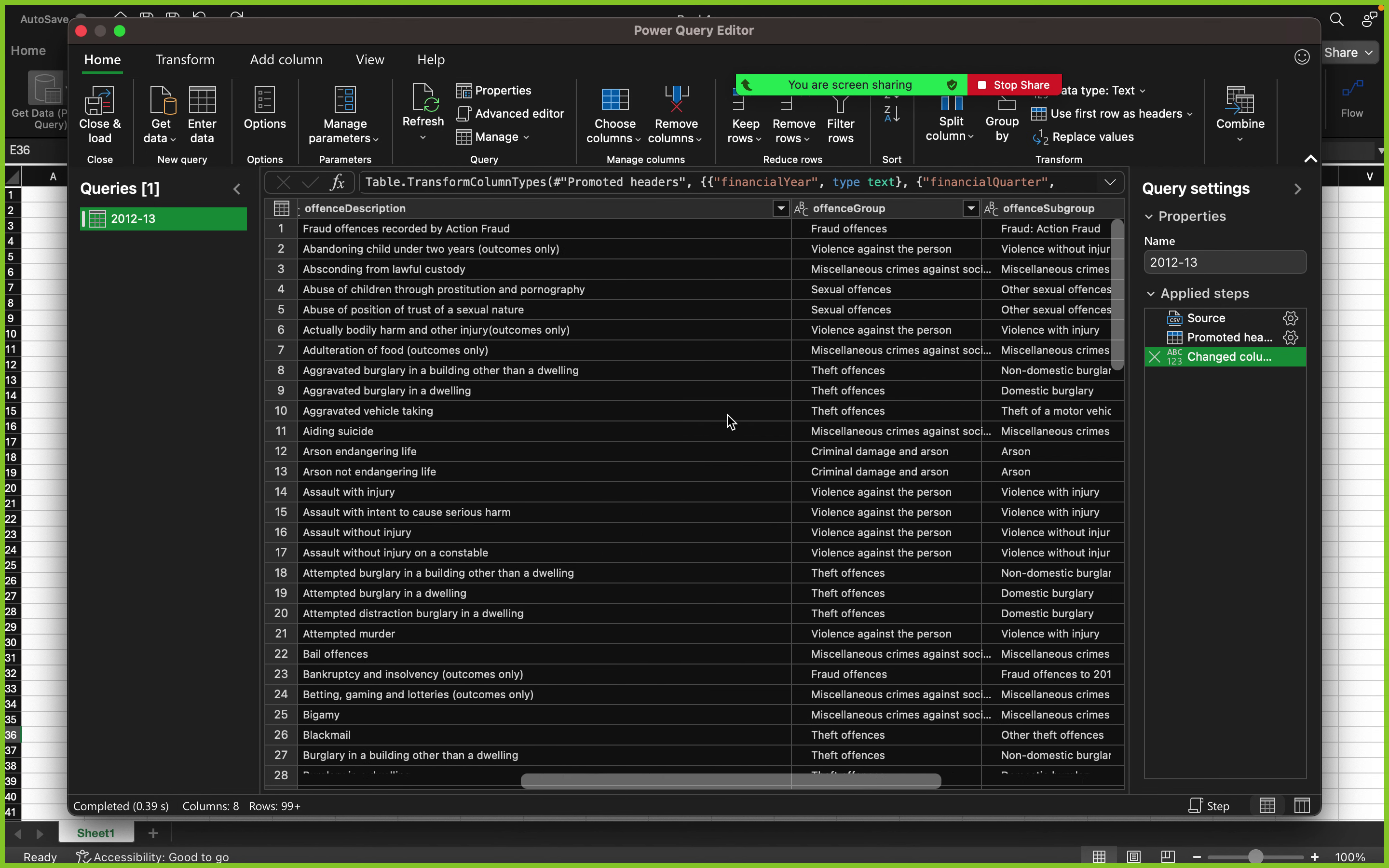
pyautogui.hscroll(-8, 730, 421)
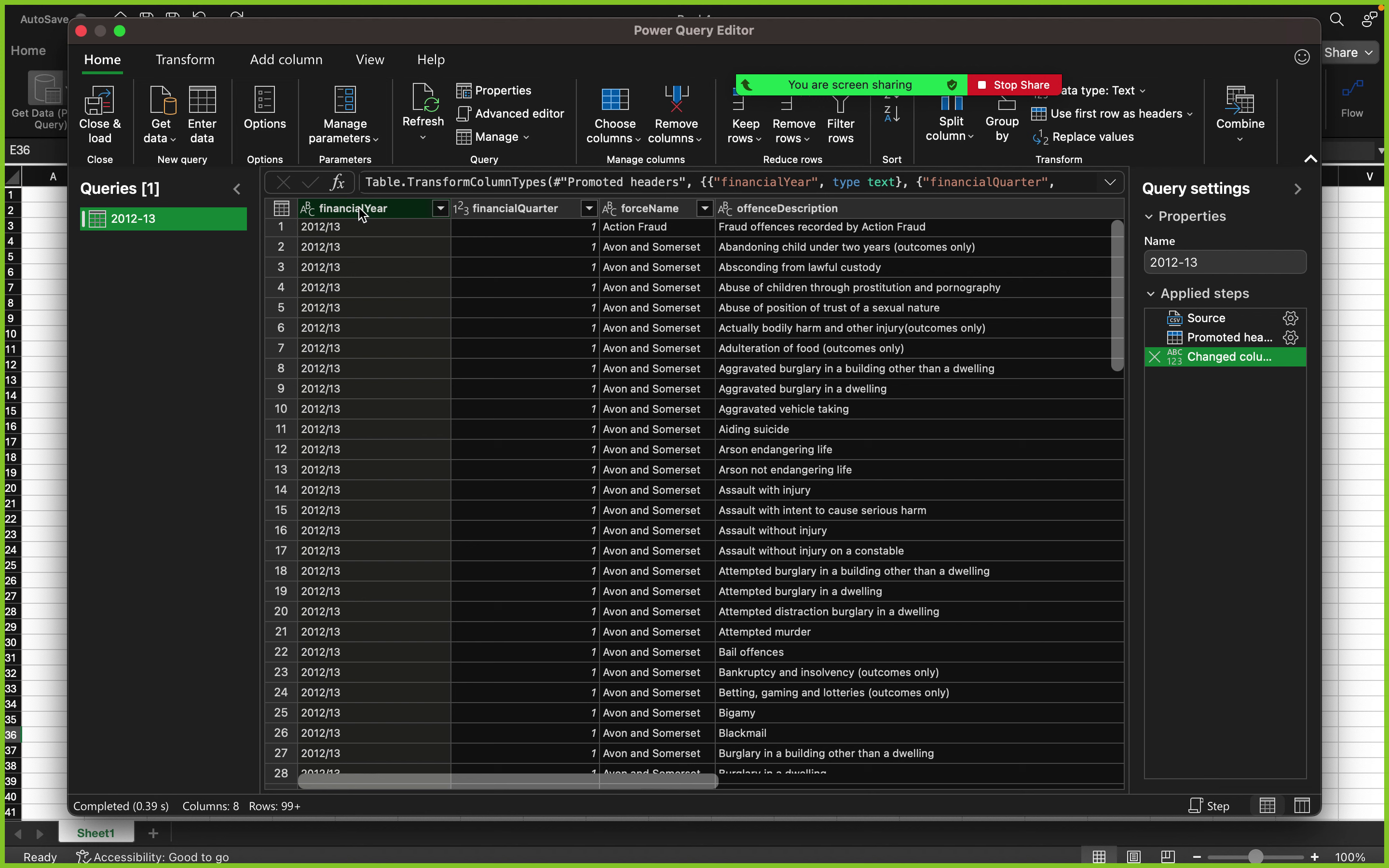
pyautogui.rightClick(414, 213)
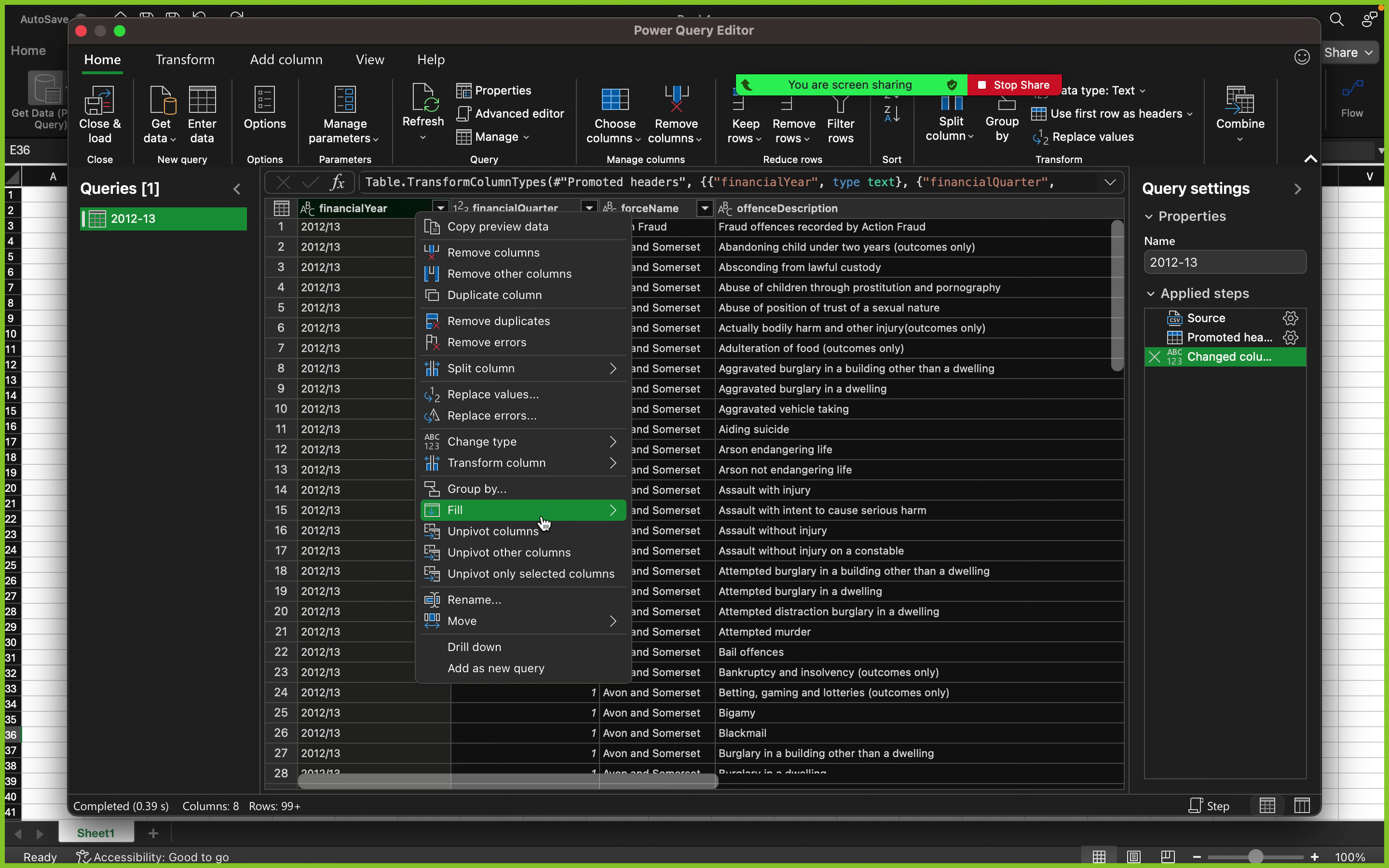
# - Bring up the Split column submenu in the financialYear column's context menu
pyautogui.moveTo(544, 515)
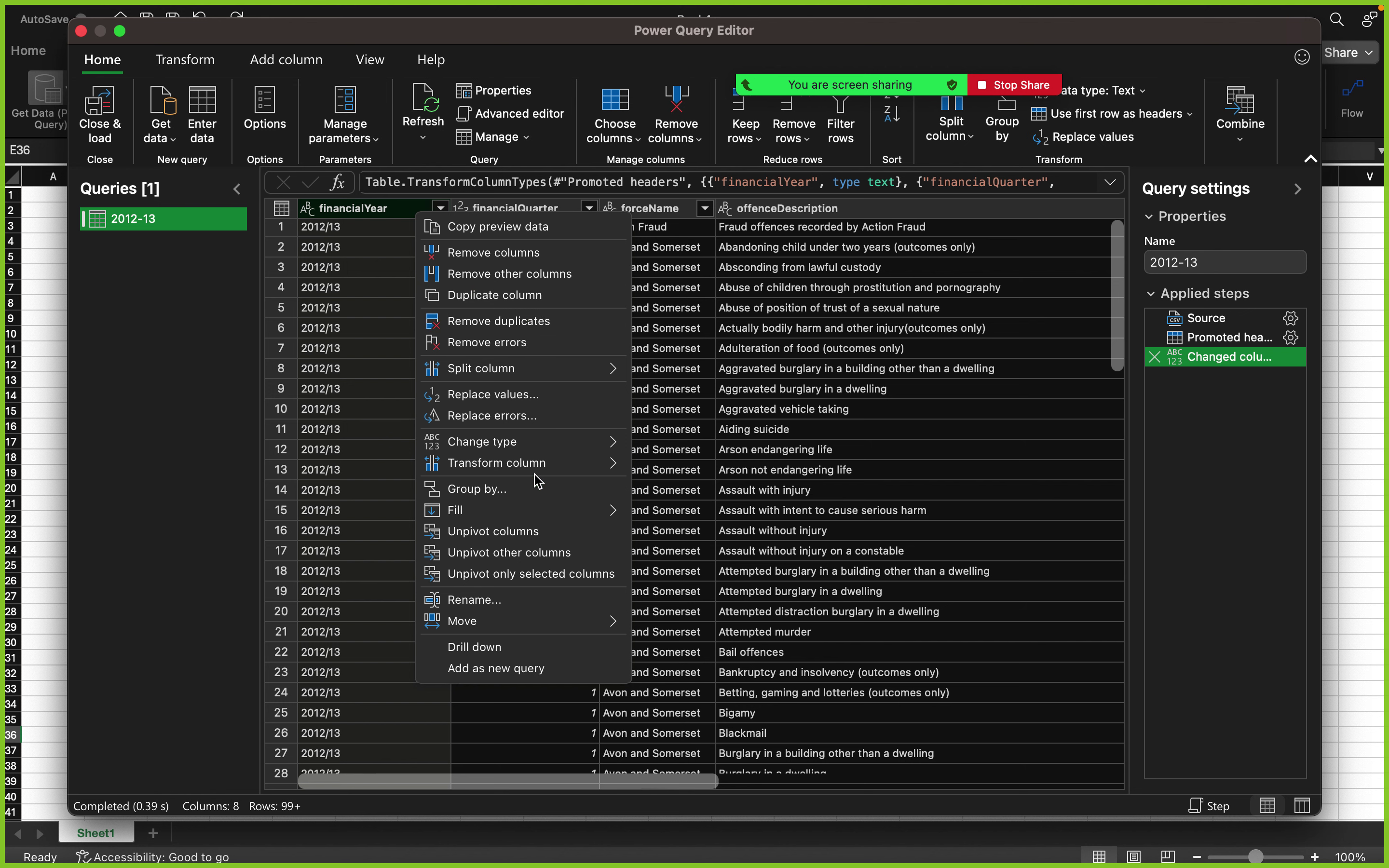
pyautogui.moveTo(533, 465)
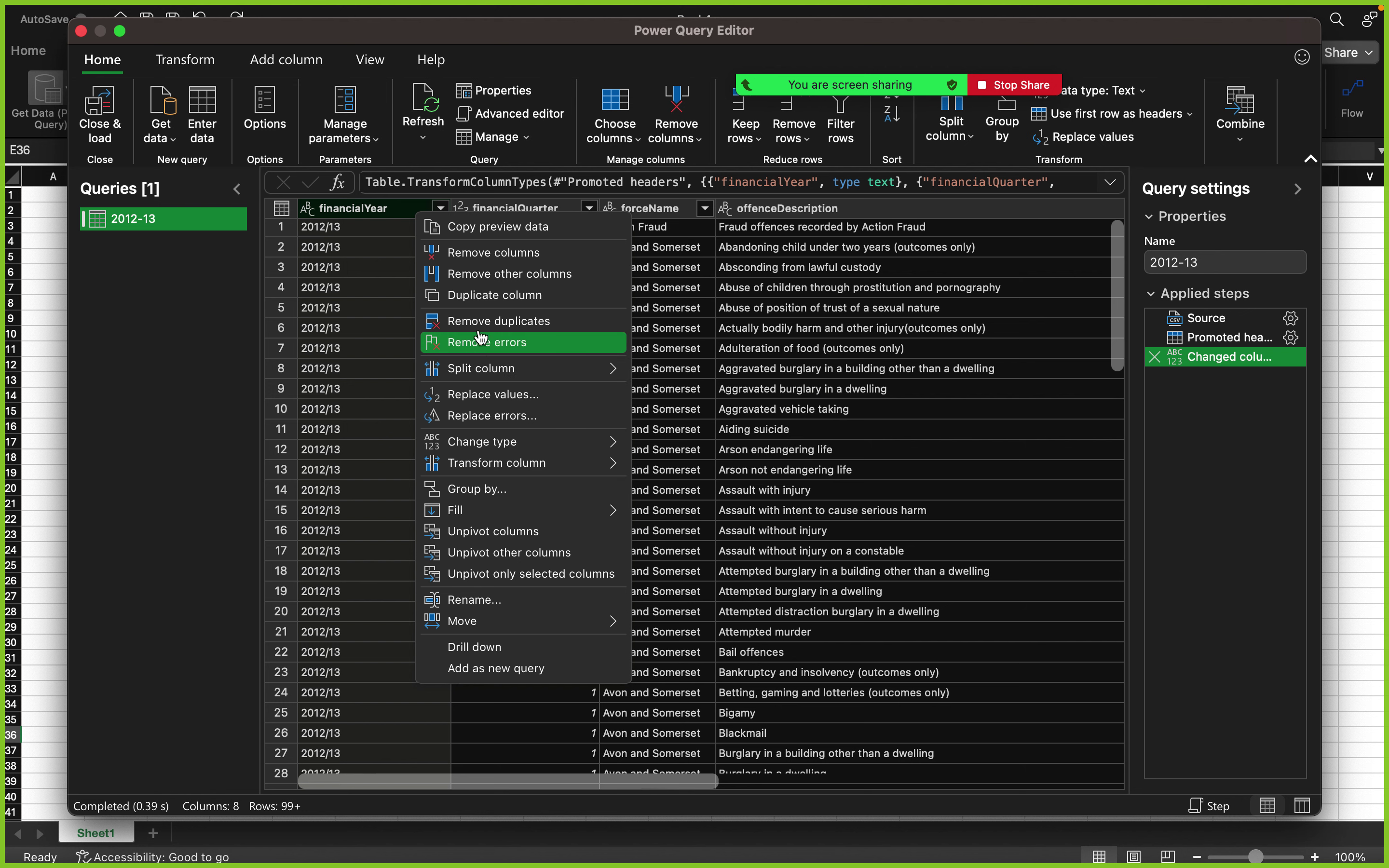
pyautogui.moveTo(505, 372)
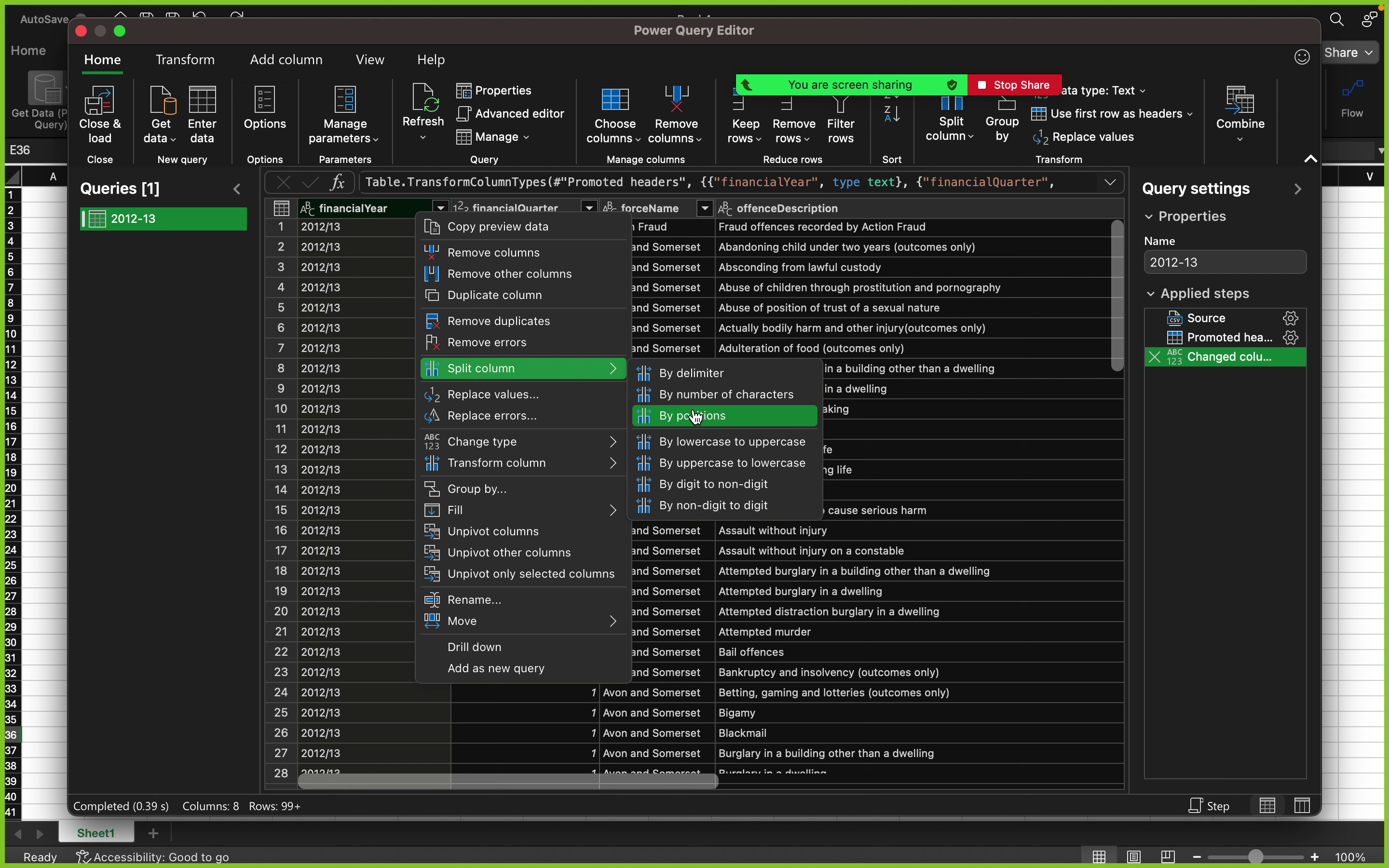
# - Split financialYear by a custom '/' delimiter into two whole-number columns (2012 and 13)
pyautogui.click(723, 373)
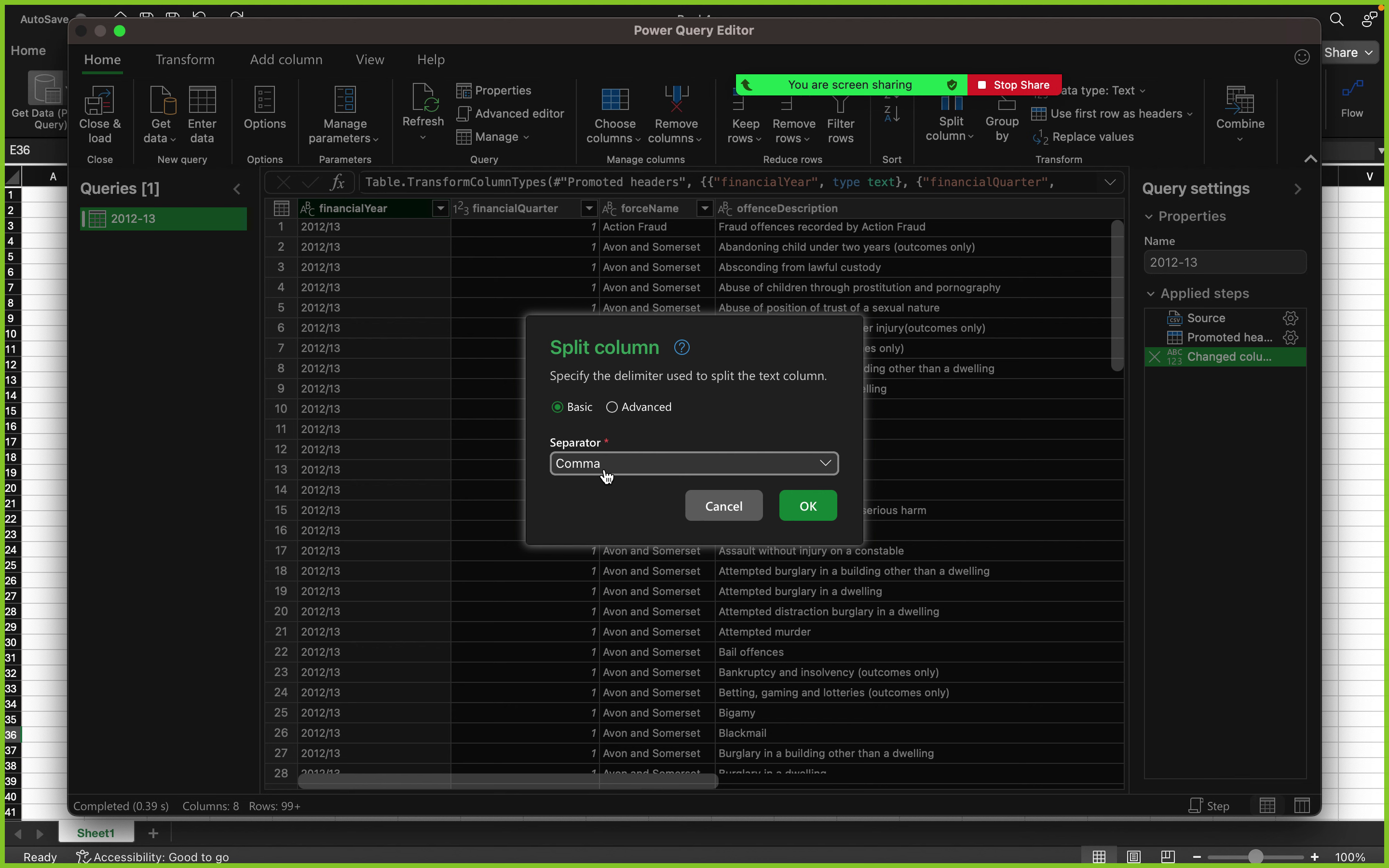
pyautogui.click(623, 472)
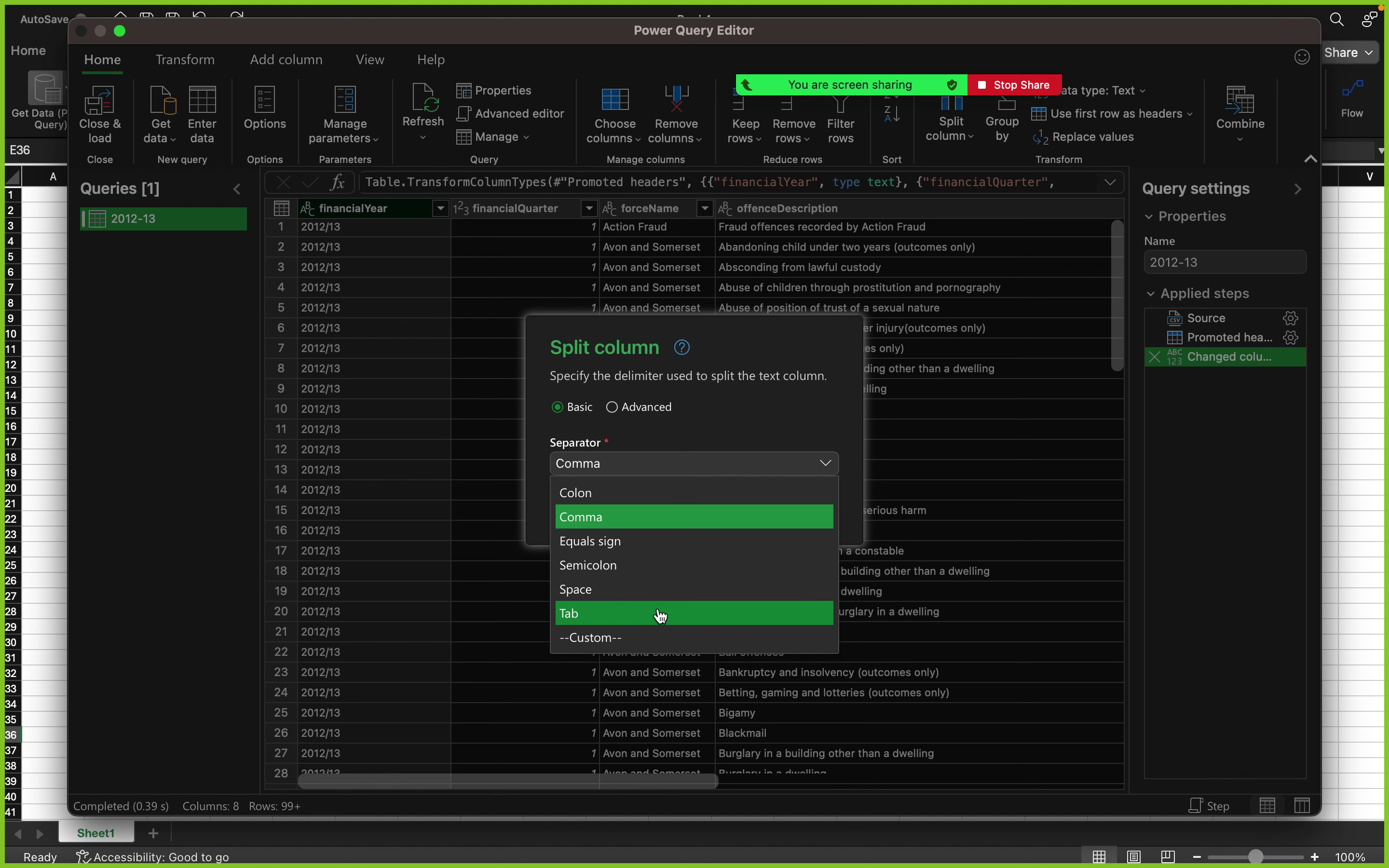
pyautogui.click(658, 637)
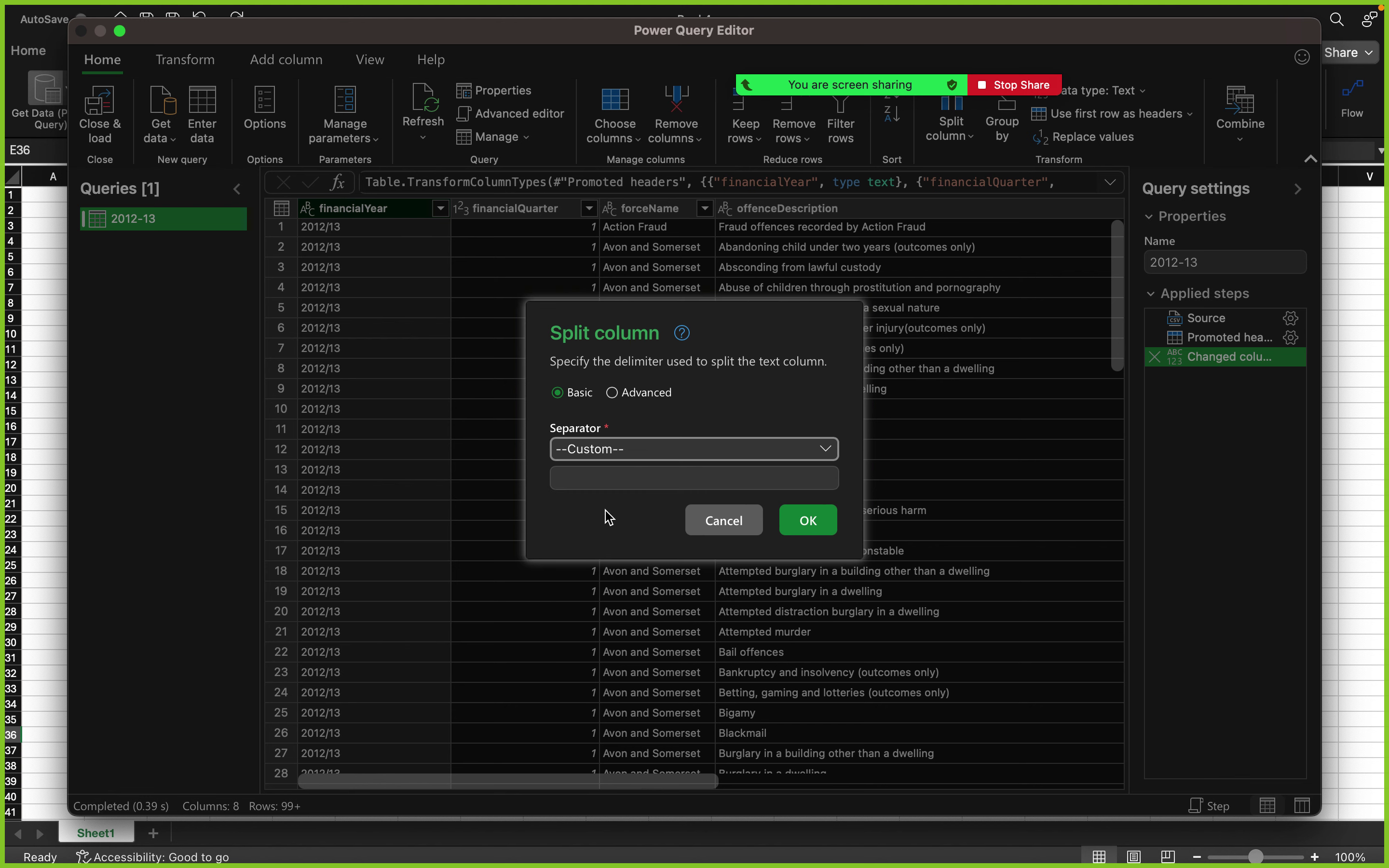
pyautogui.click(600, 476)
pyautogui.write('/')
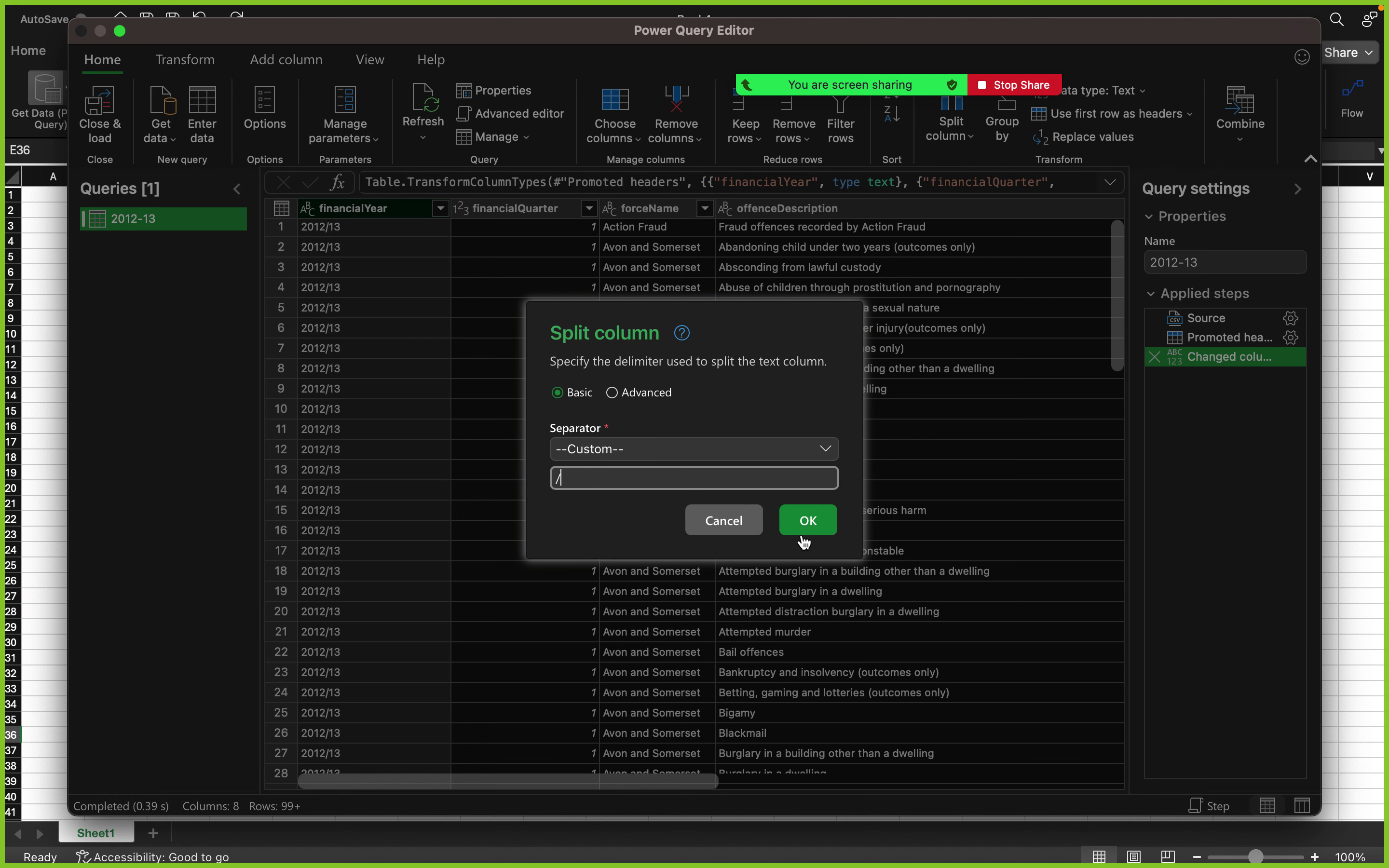
pyautogui.click(807, 520)
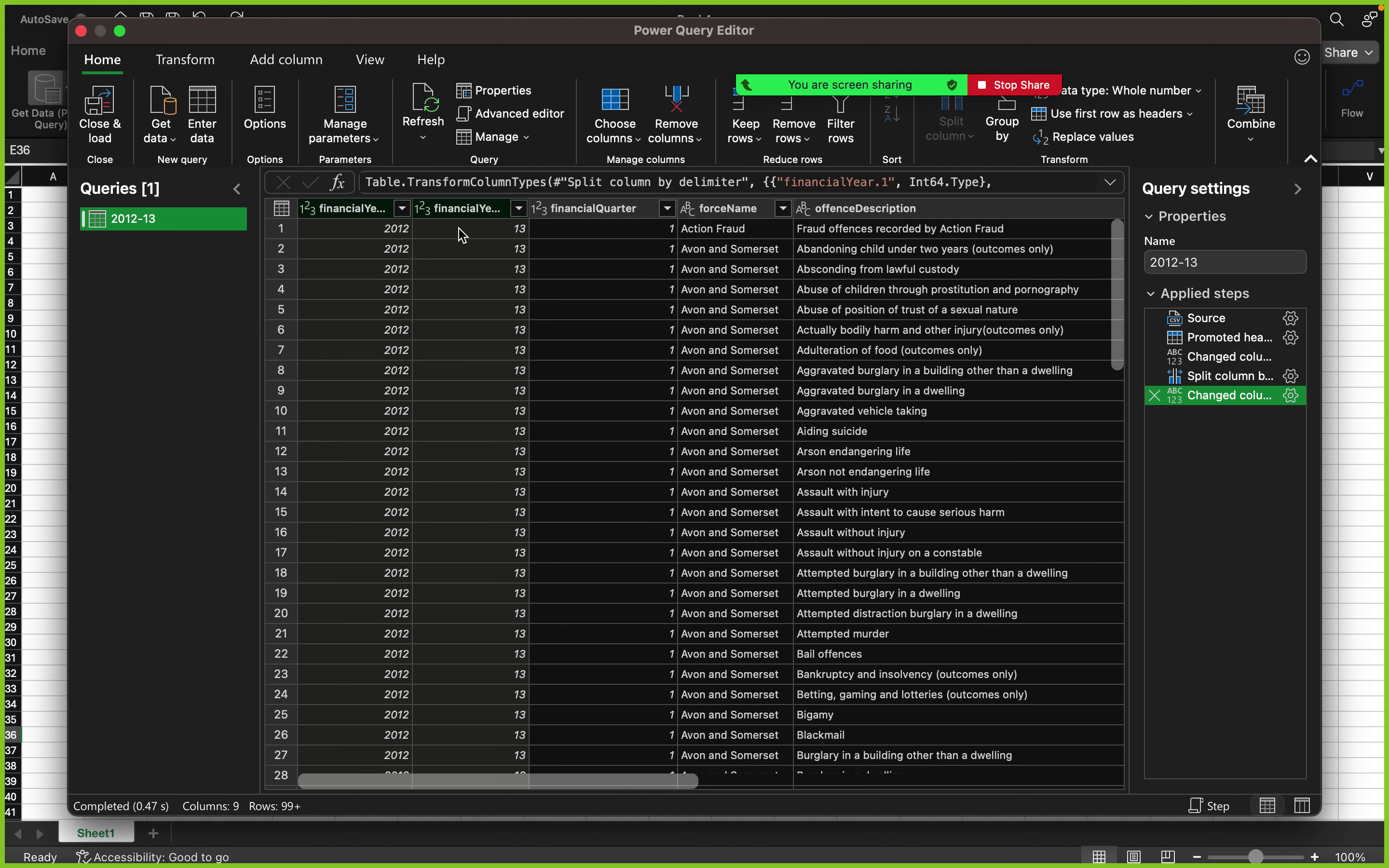
# - Widen financialYear.1 and financialYear.2, and cancel a Date type change to keep whole numbers
pyautogui.moveTo(410, 203); pyautogui.dragTo(433, 206)
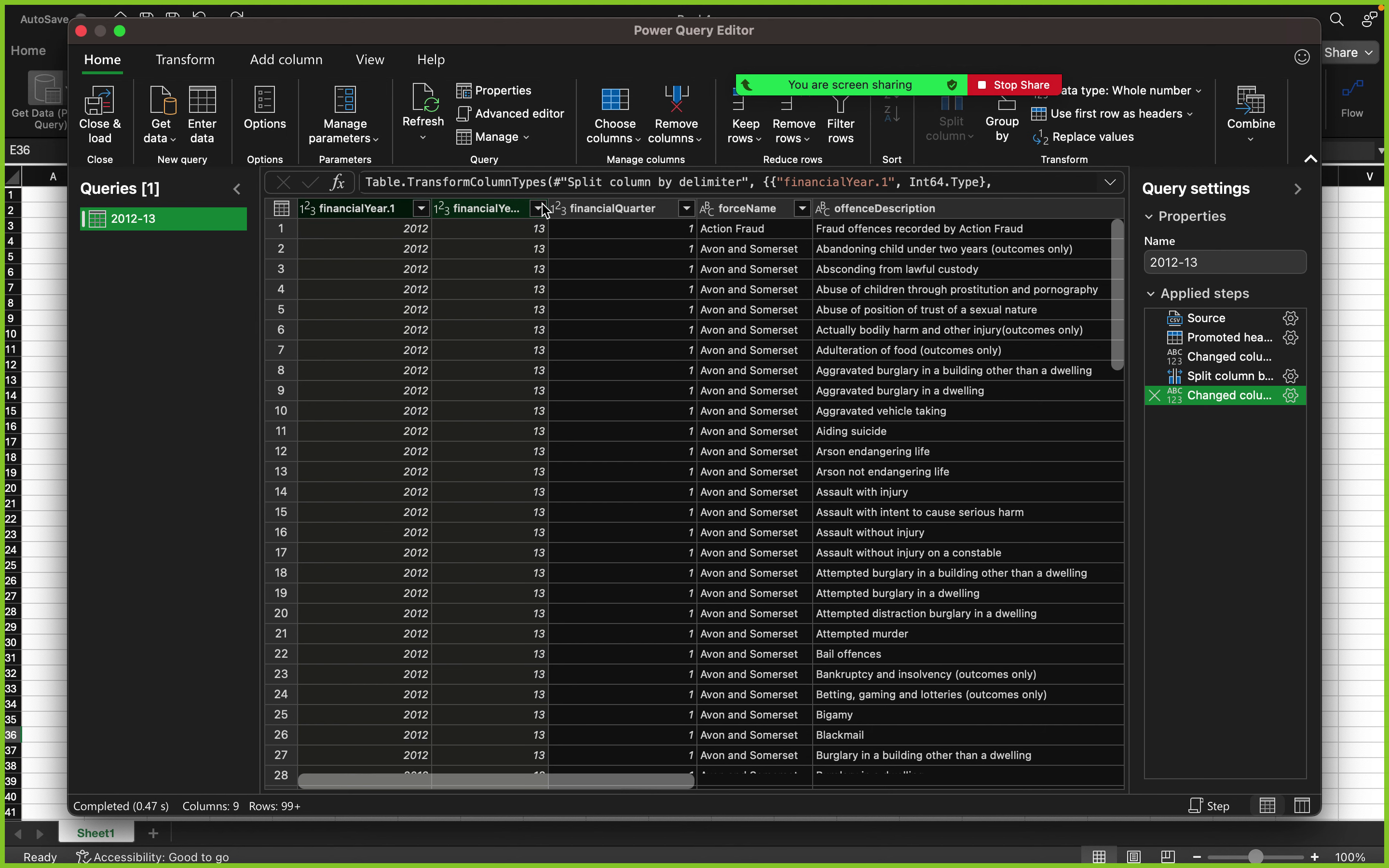
pyautogui.moveTo(547, 202); pyautogui.dragTo(564, 203)
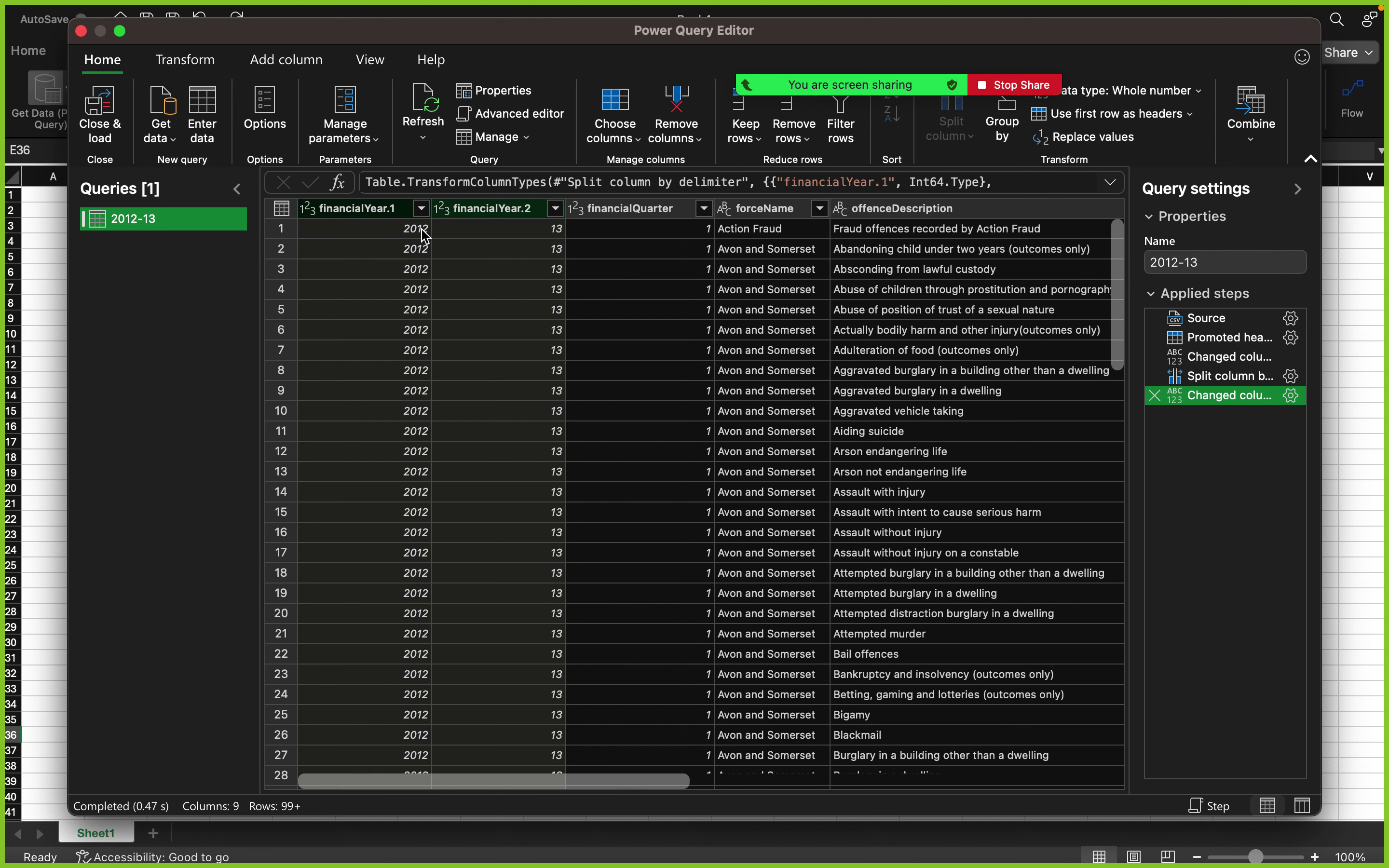
pyautogui.click(385, 211)
pyautogui.rightClick(384, 211)
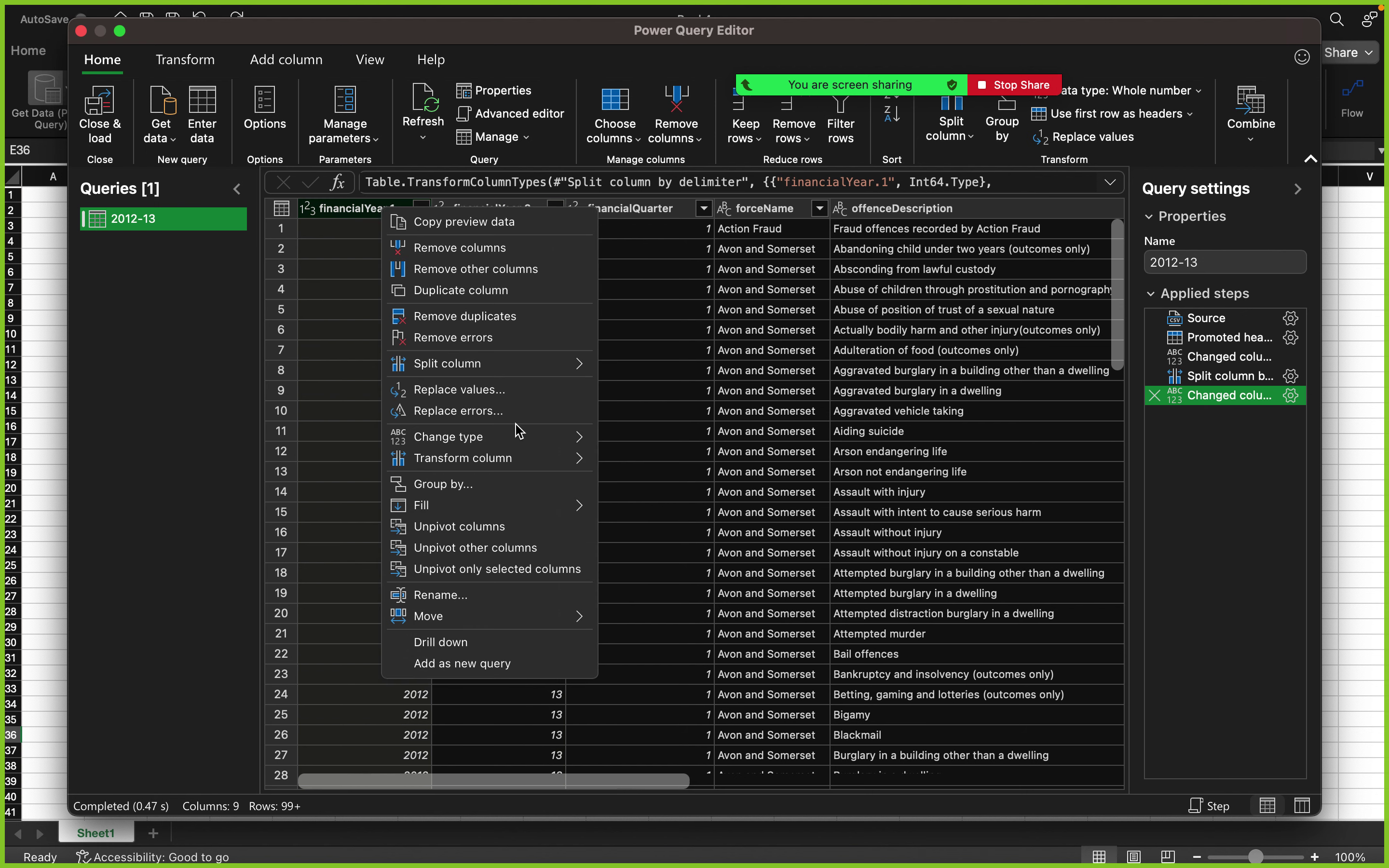
pyautogui.moveTo(519, 438)
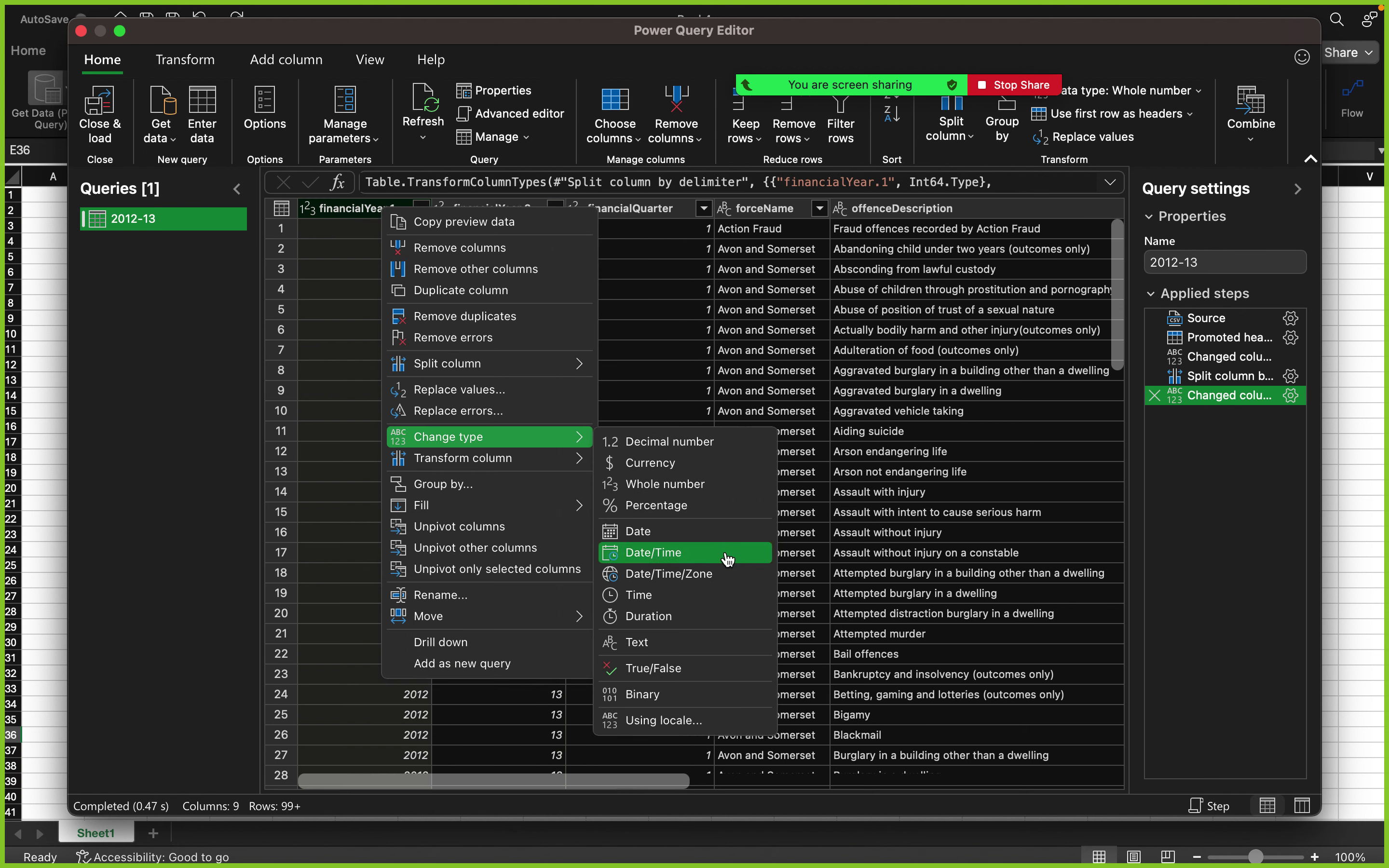
pyautogui.click(714, 538)
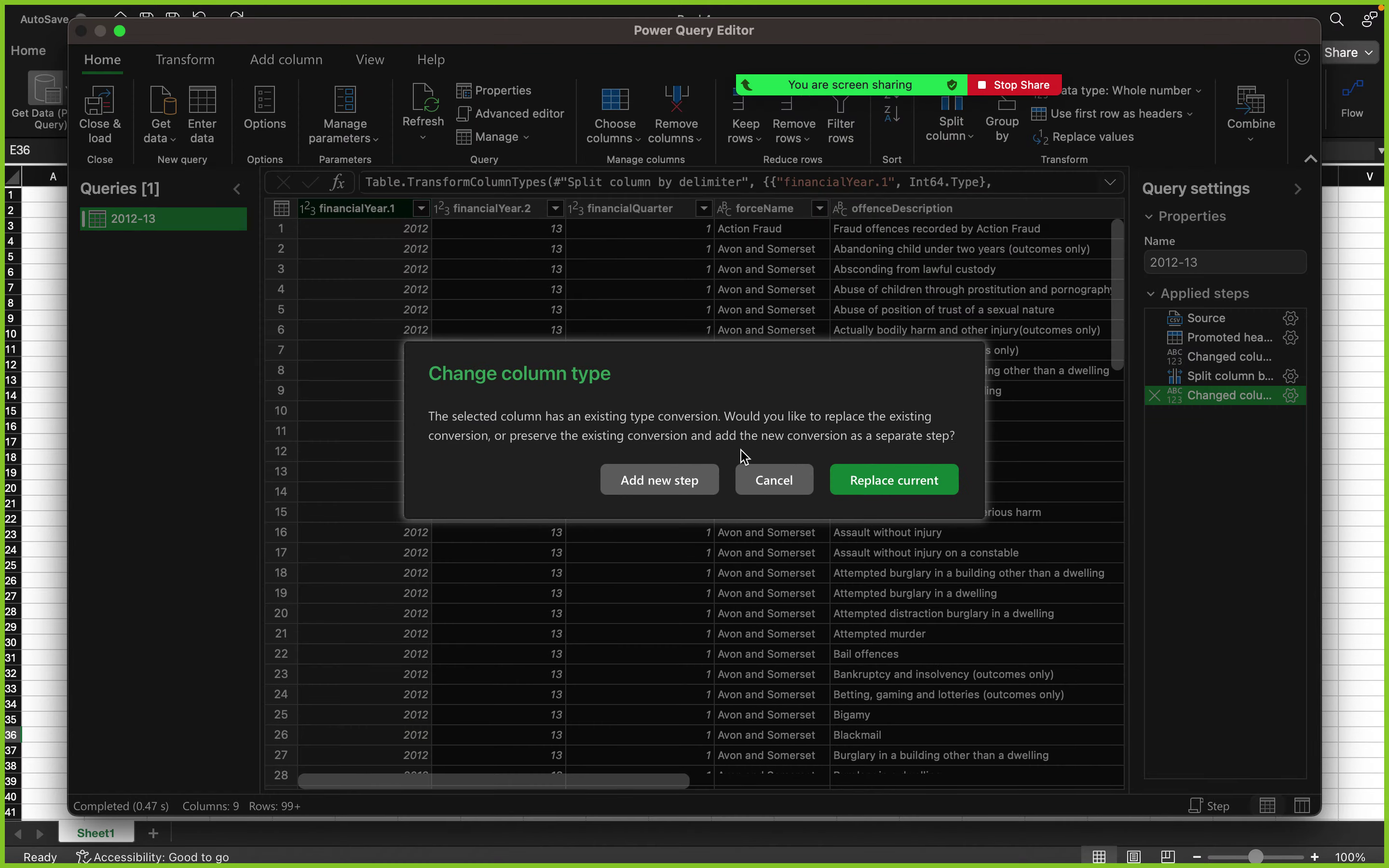
pyautogui.click(761, 481)
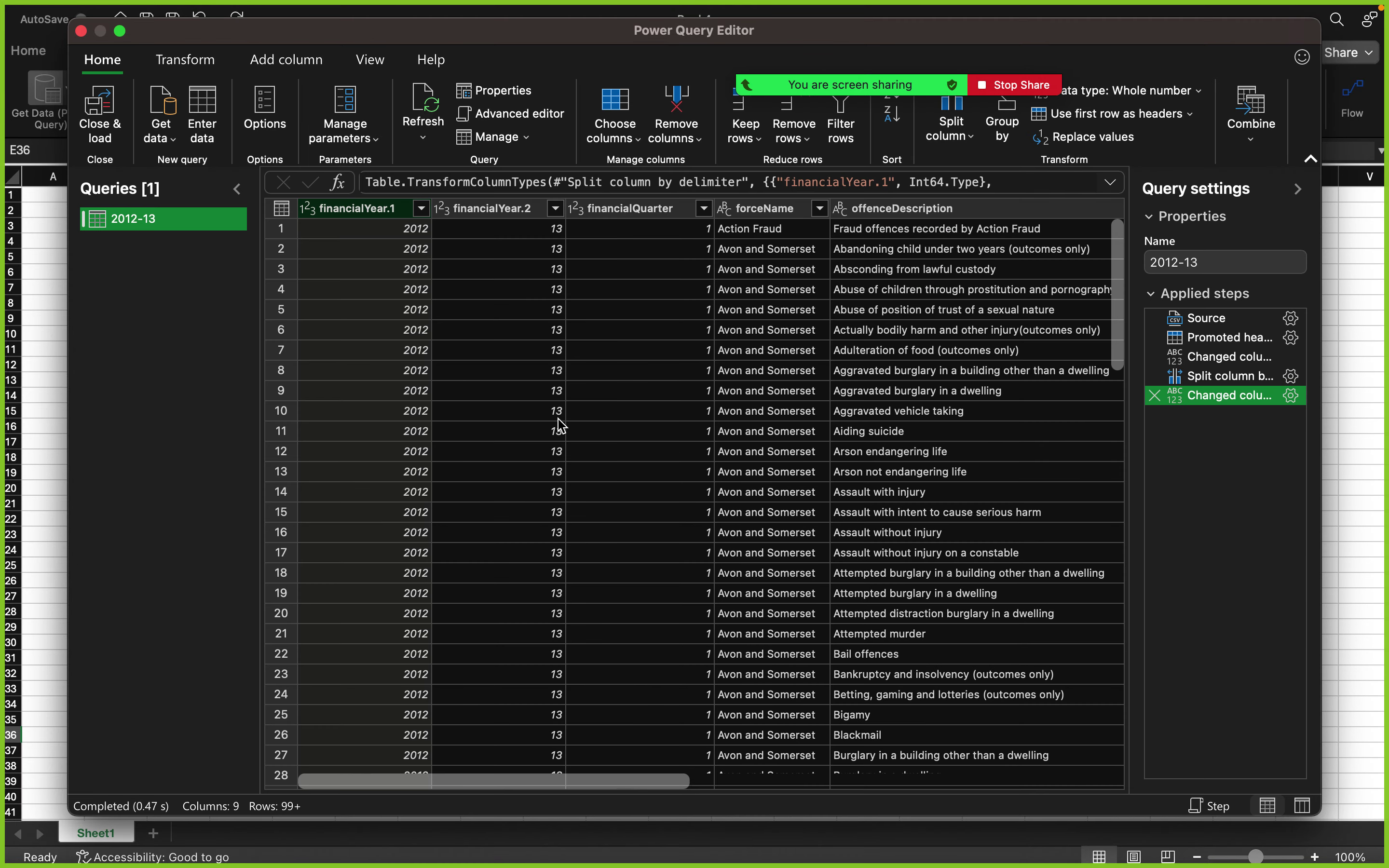
pyautogui.hscroll(15, 492, 343)
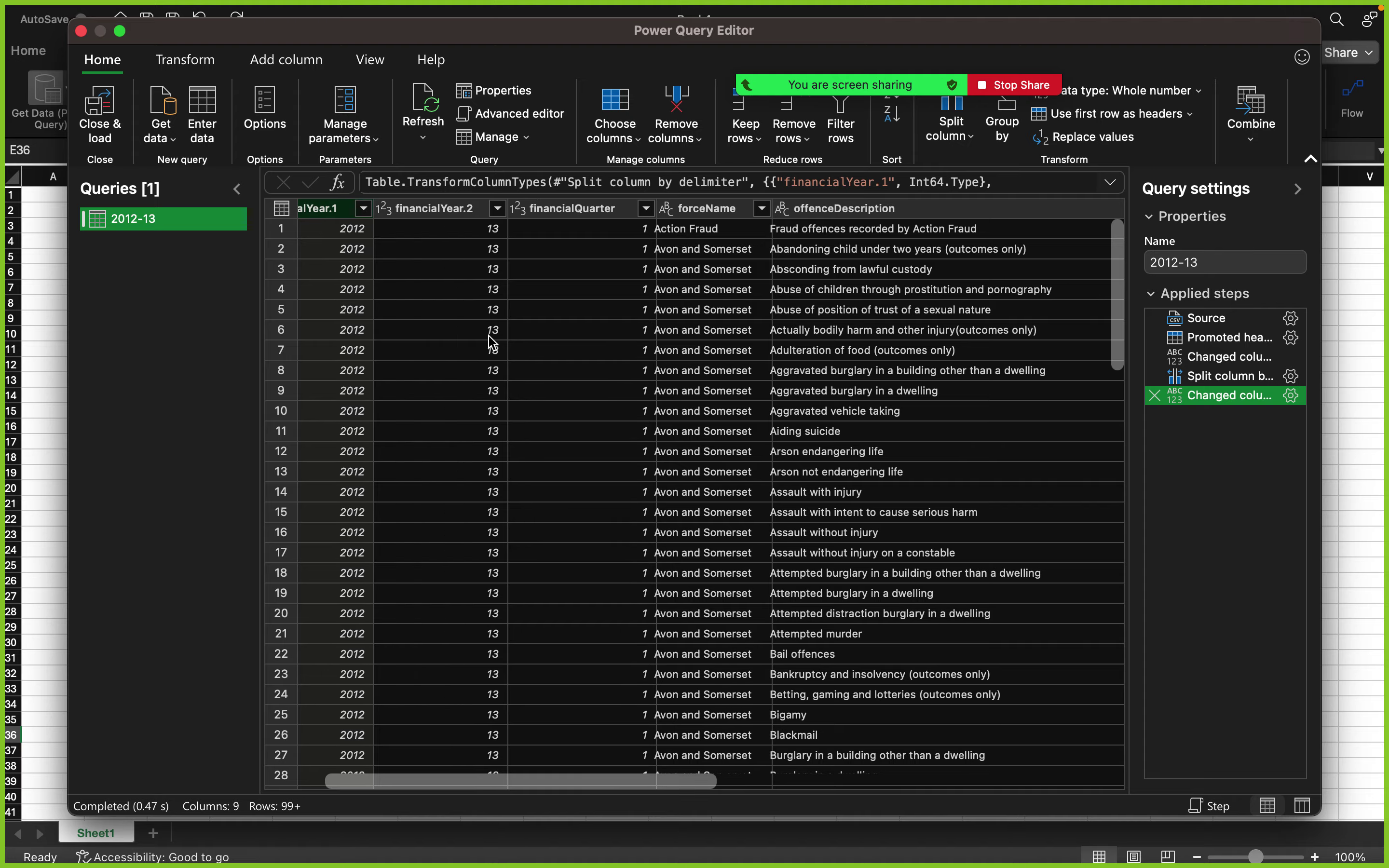
pyautogui.hscroll(5, 482, 344)
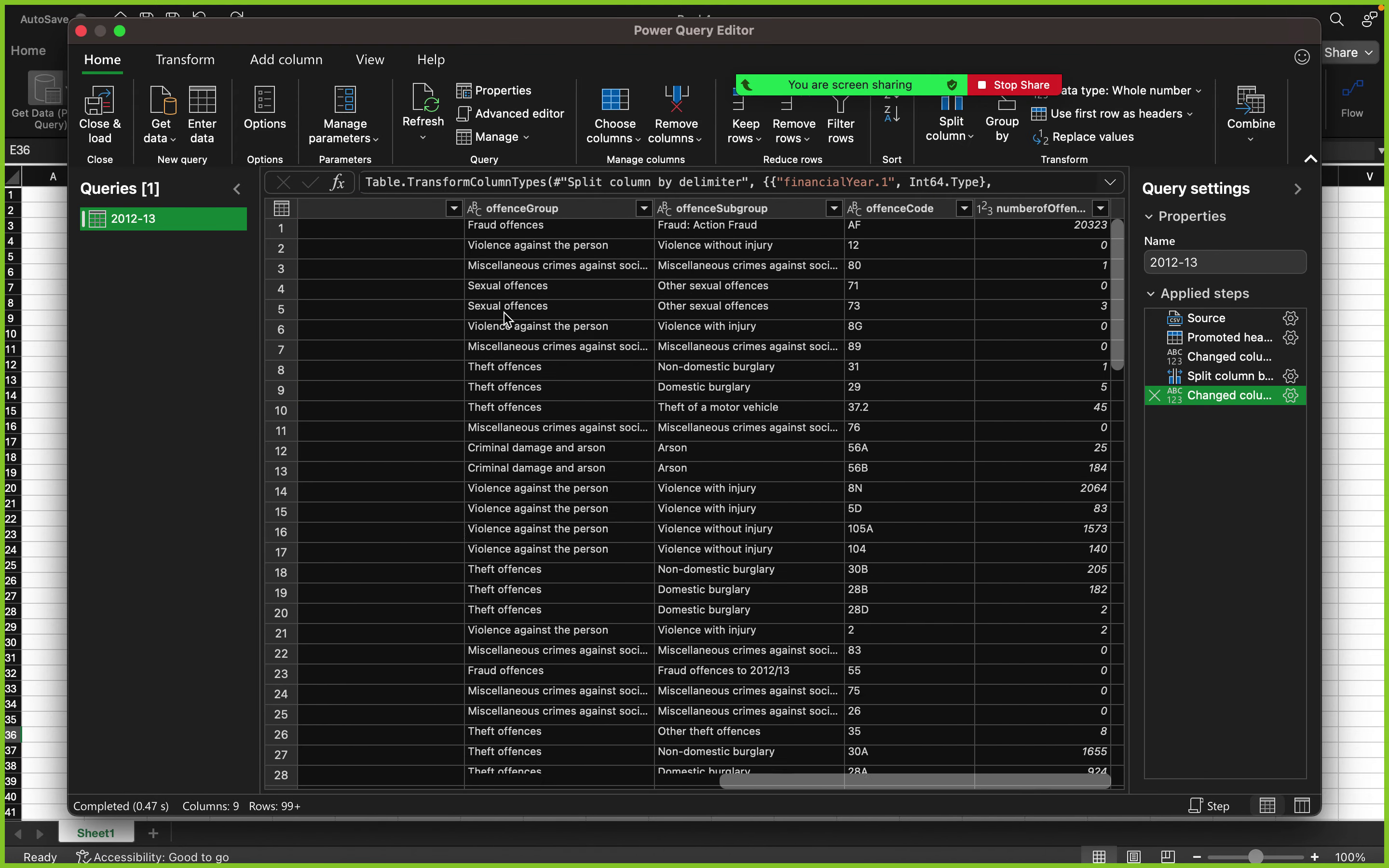
pyautogui.hscroll(-10, 507, 319)
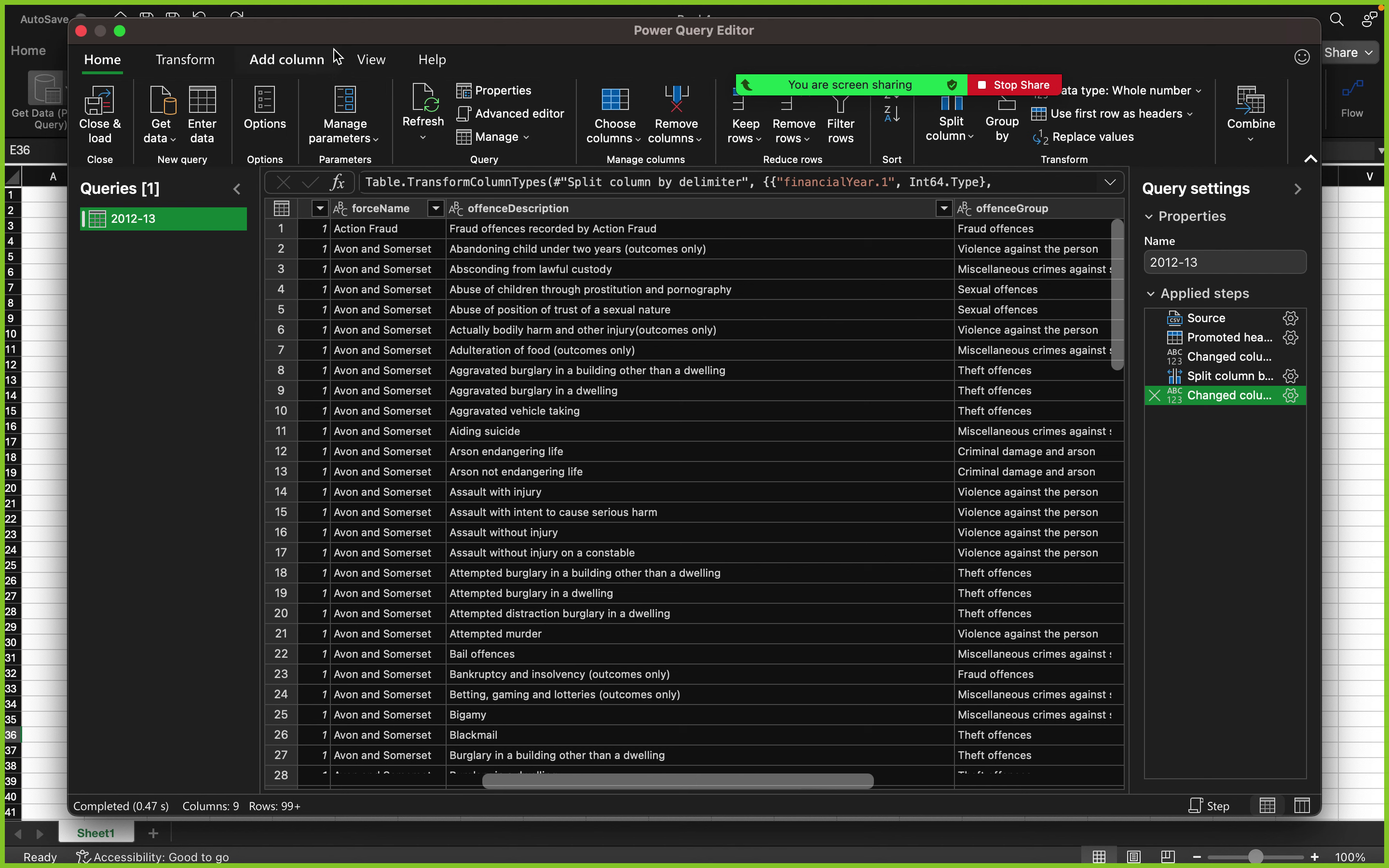
pyautogui.click(362, 61)
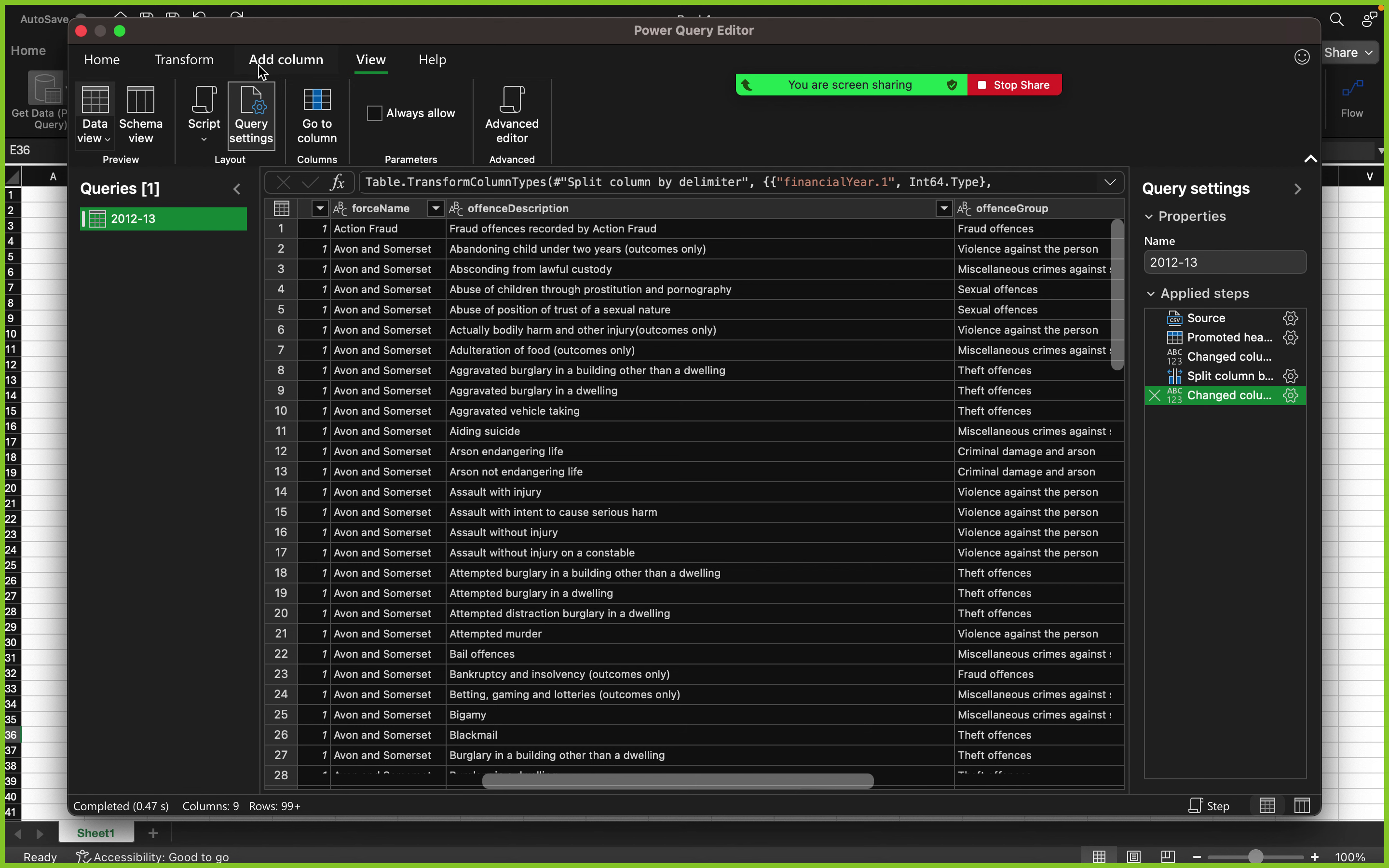
pyautogui.click(189, 67)
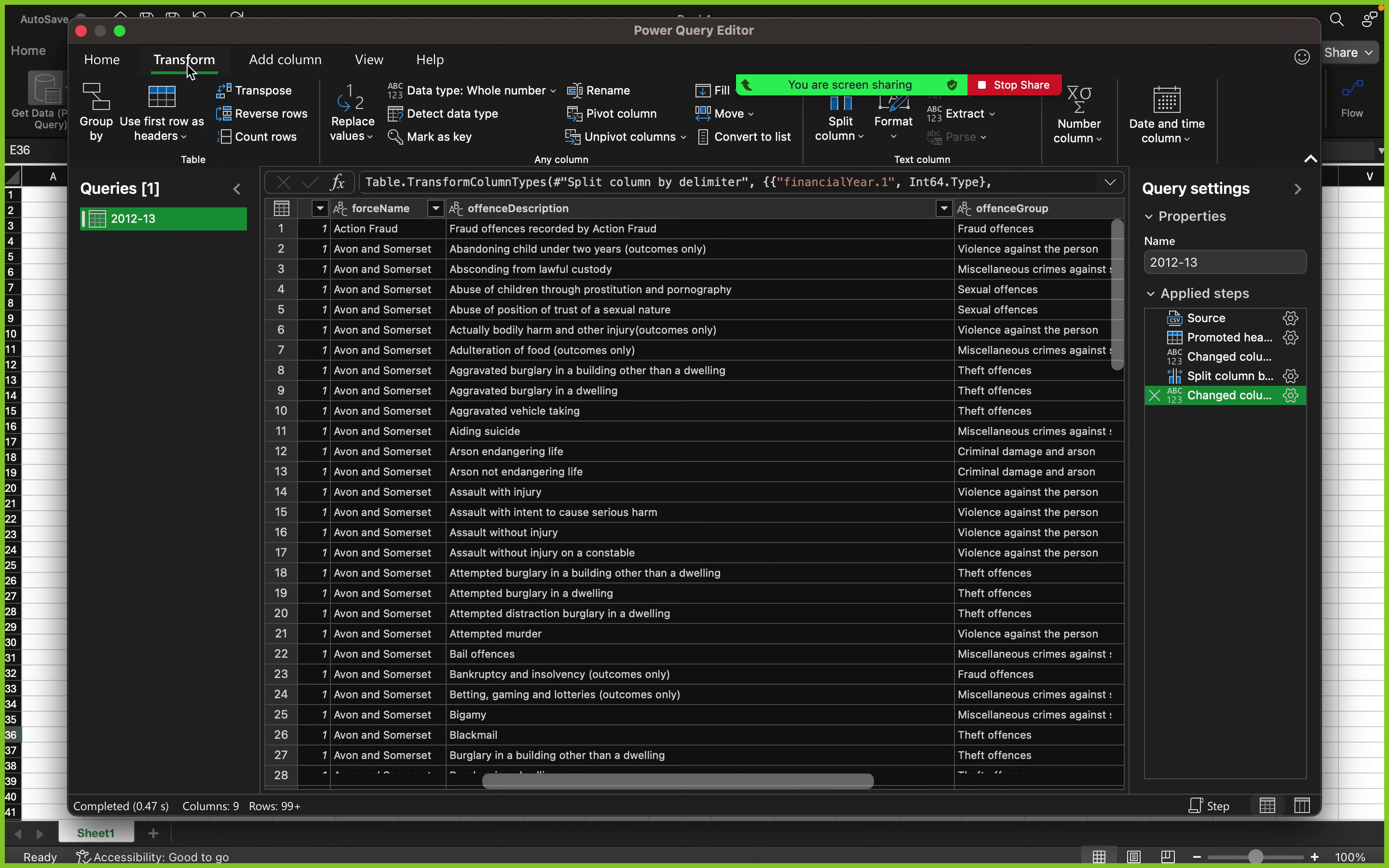
pyautogui.click(129, 68)
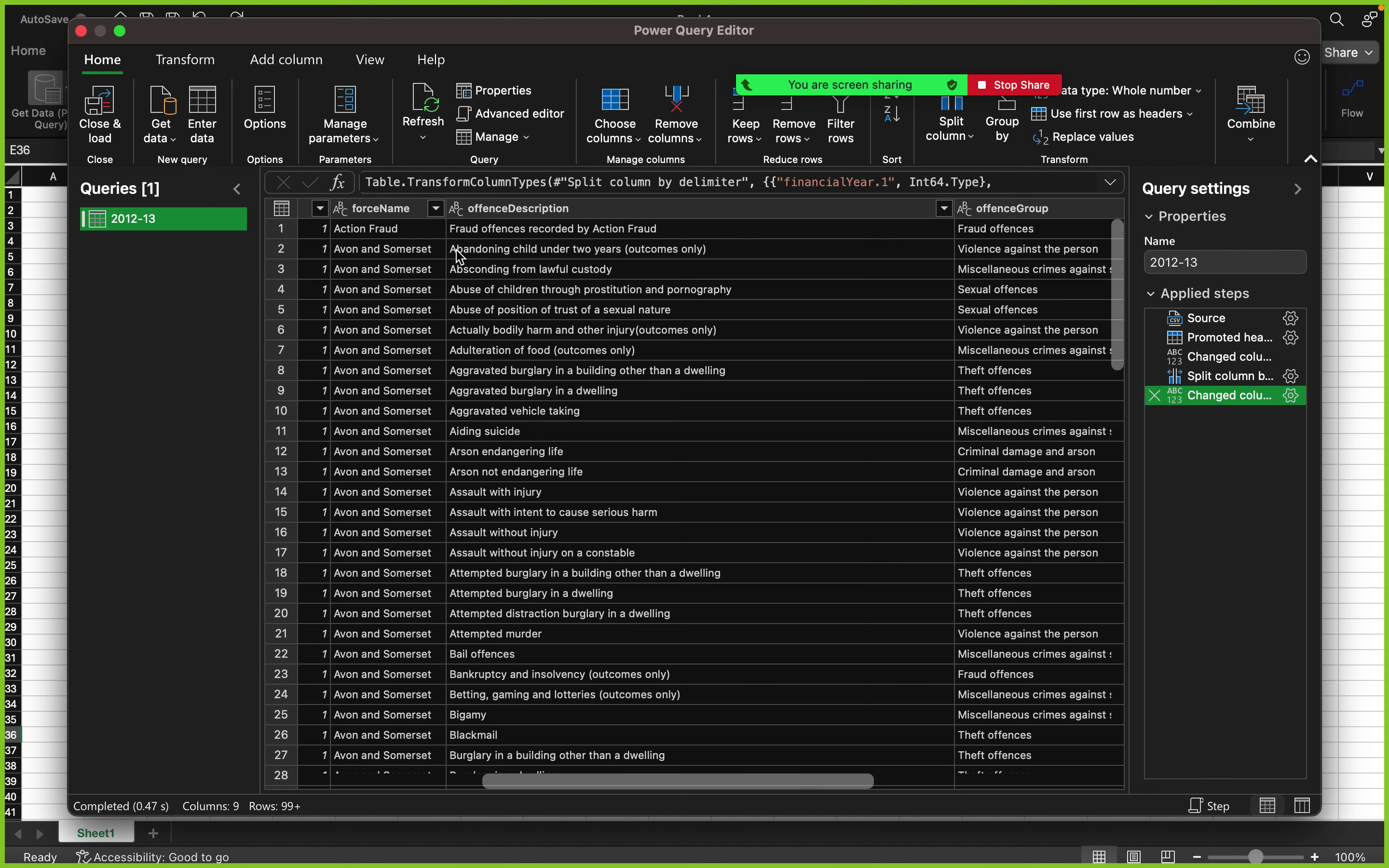
pyautogui.hscroll(-5, 457, 253)
pyautogui.click(520, 217)
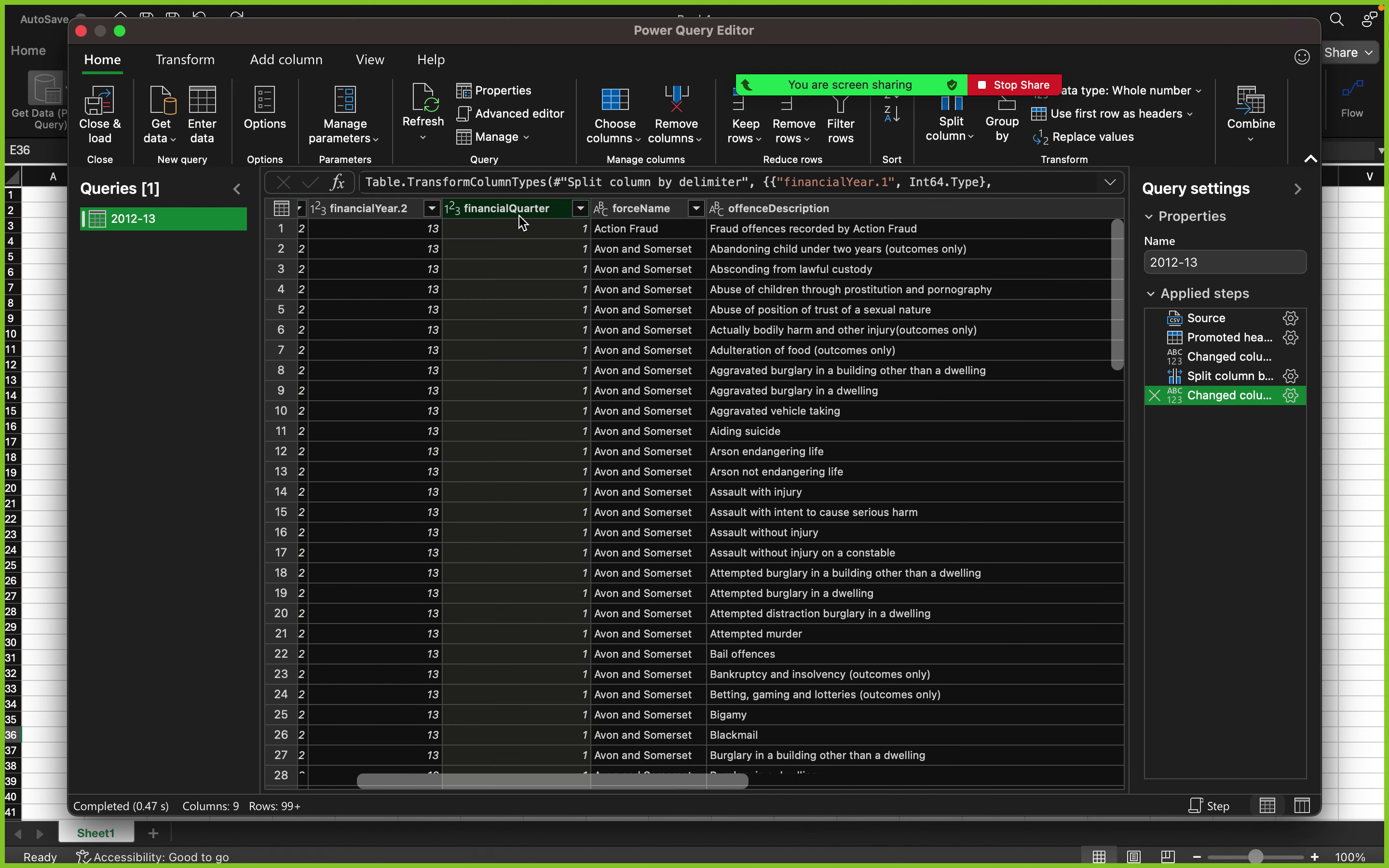
pyautogui.hscroll(-3, 438, 285)
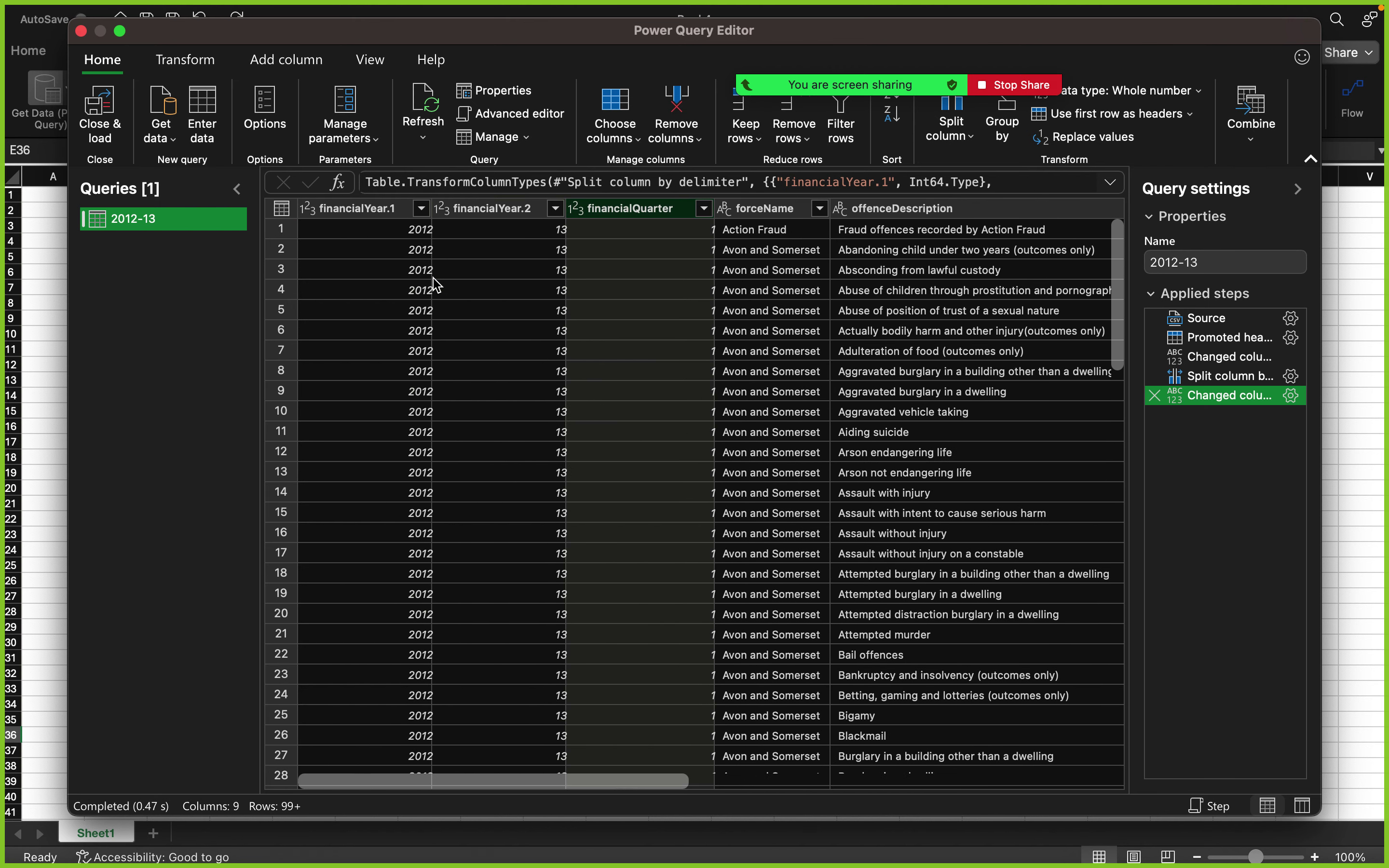
pyautogui.click(380, 217)
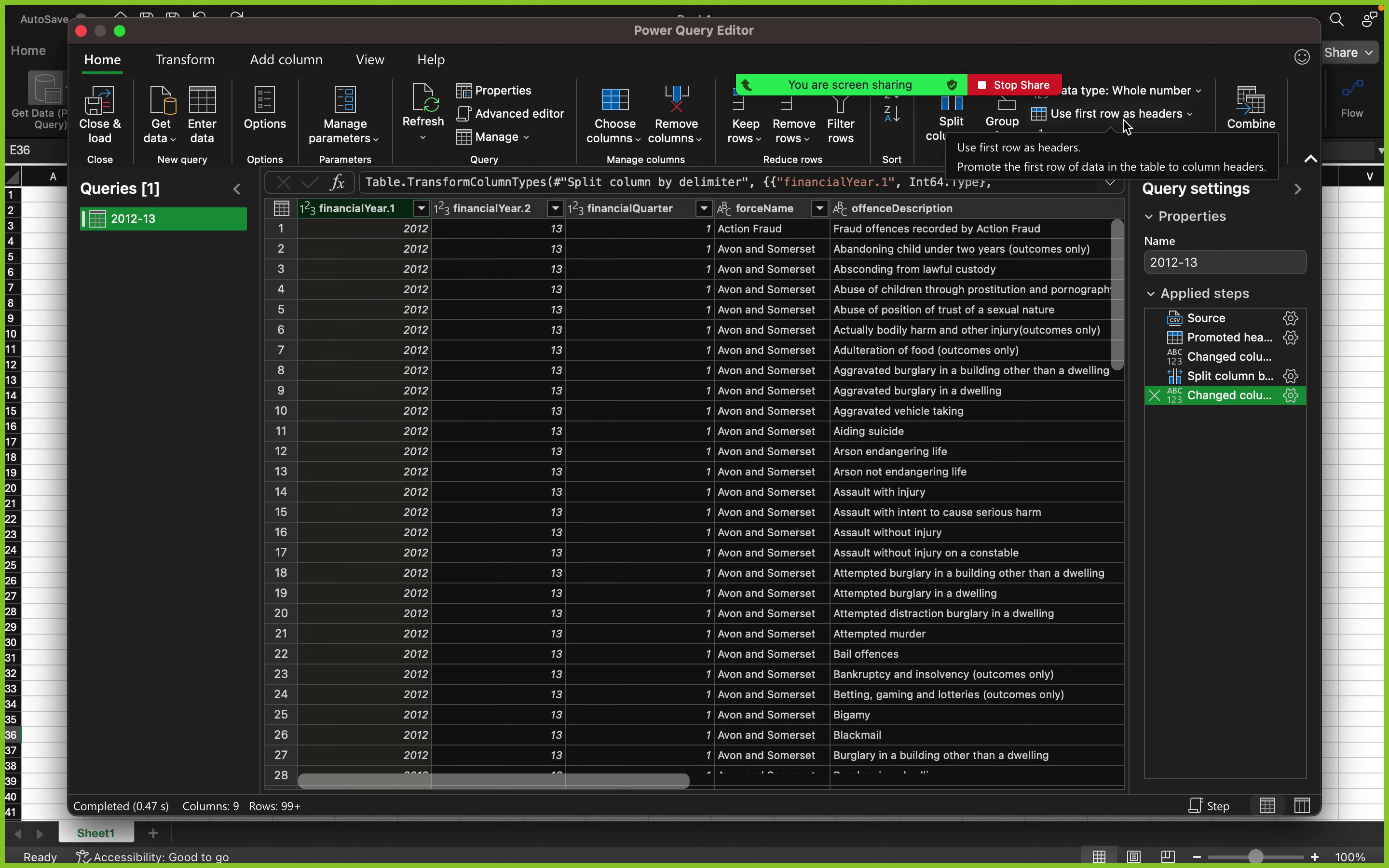
pyautogui.click(492, 217)
pyautogui.click(615, 212)
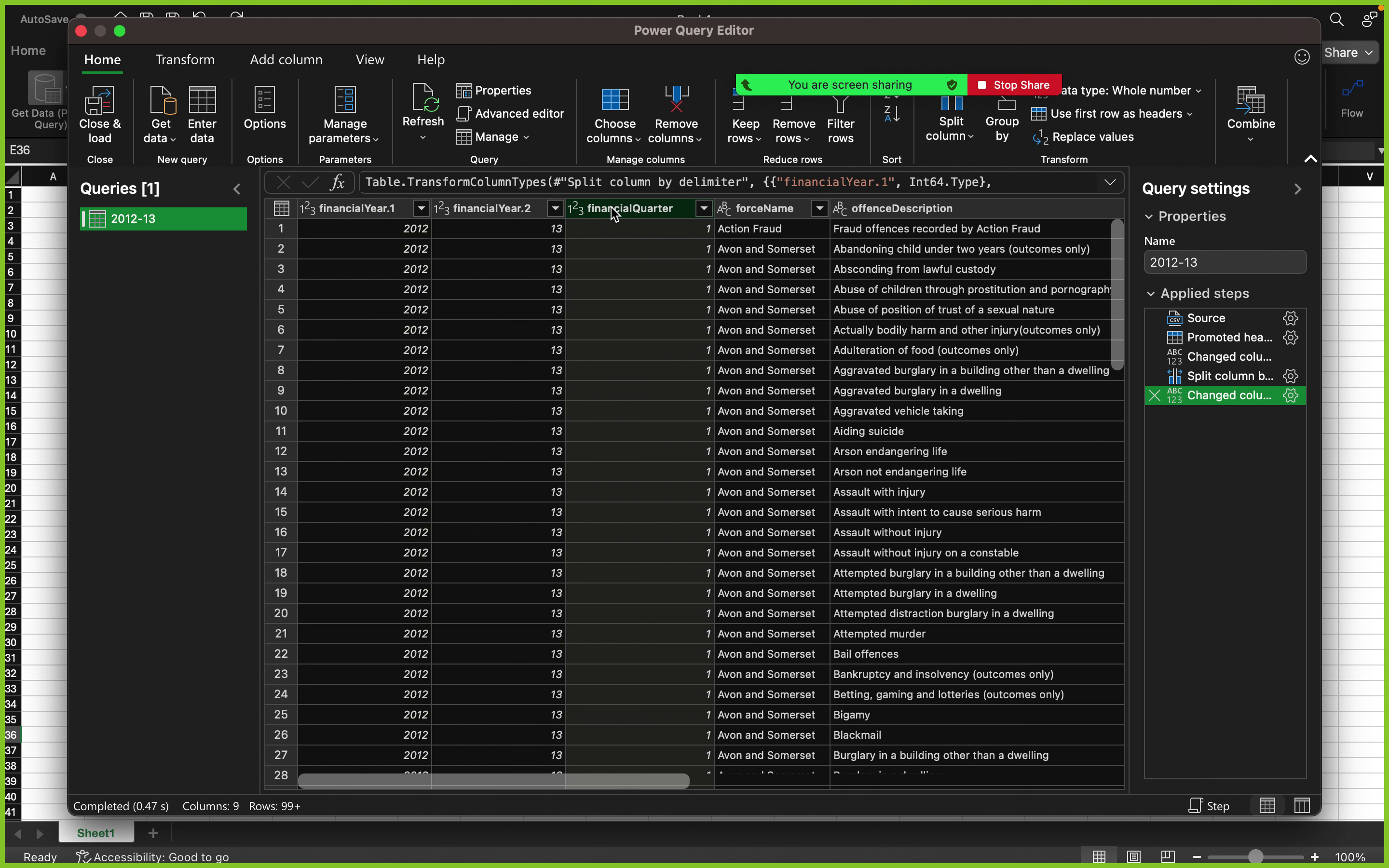
pyautogui.hscroll(10, 660, 287)
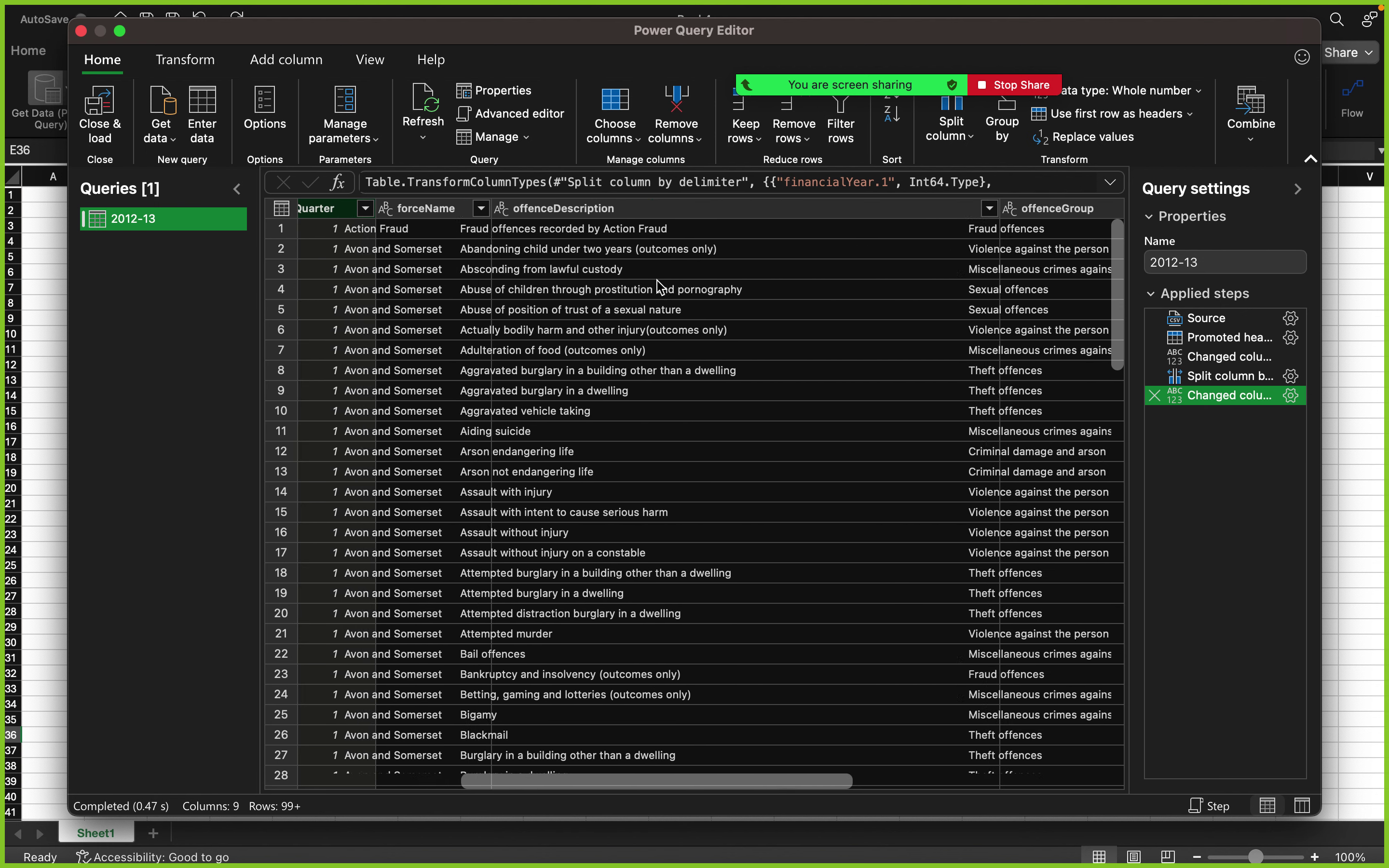
pyautogui.hscroll(10, 663, 284)
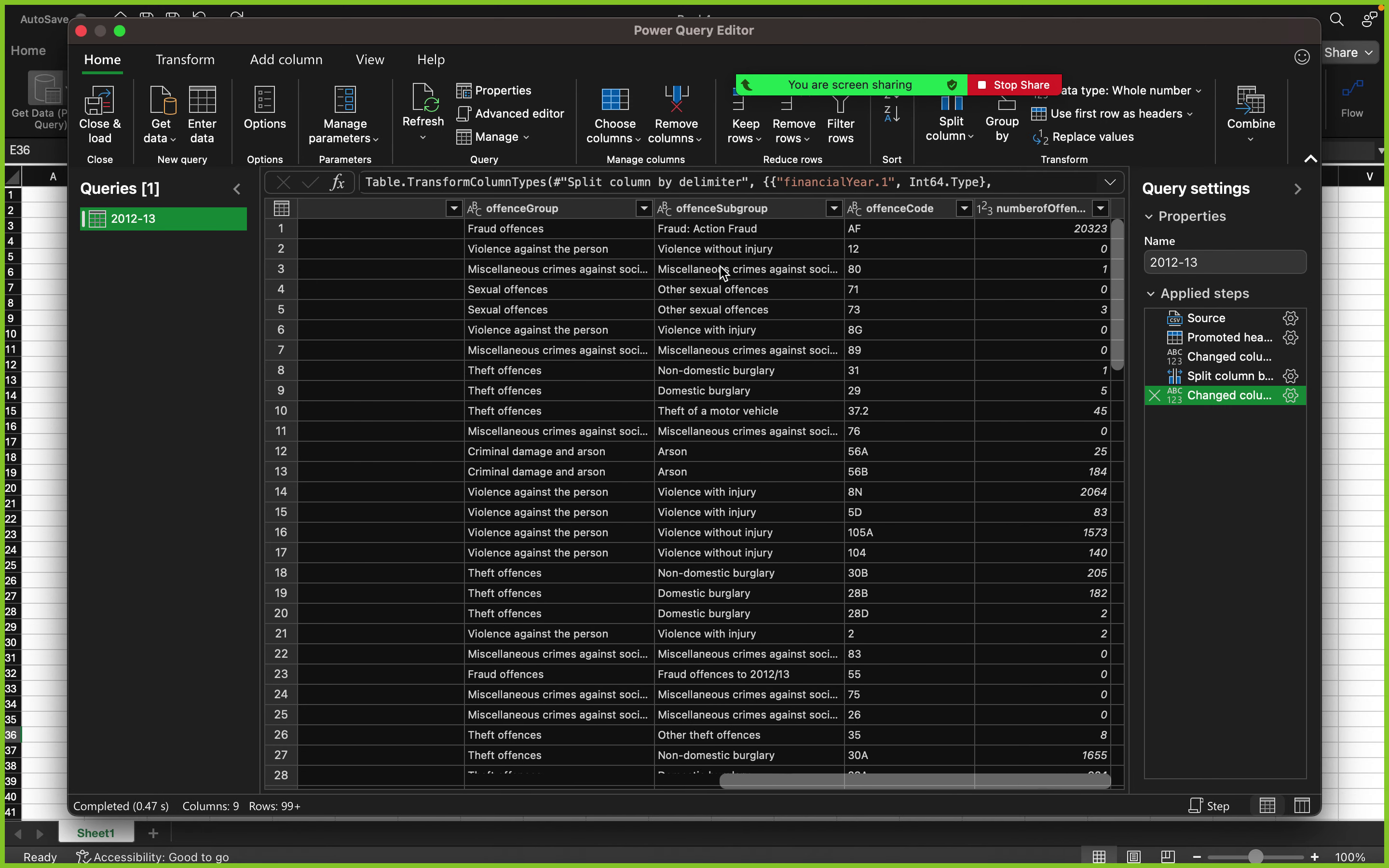
pyautogui.click(703, 212)
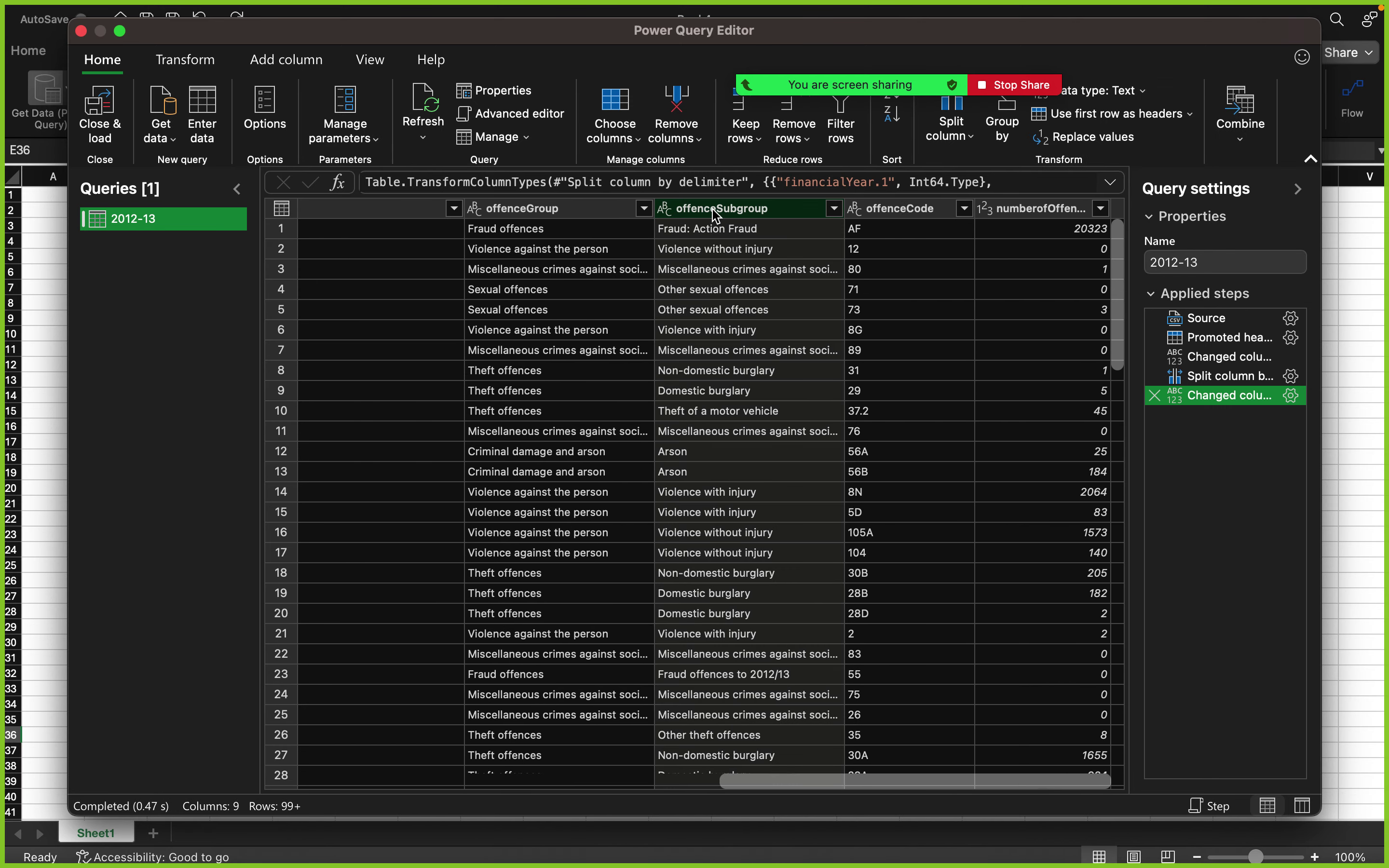
pyautogui.click(870, 209)
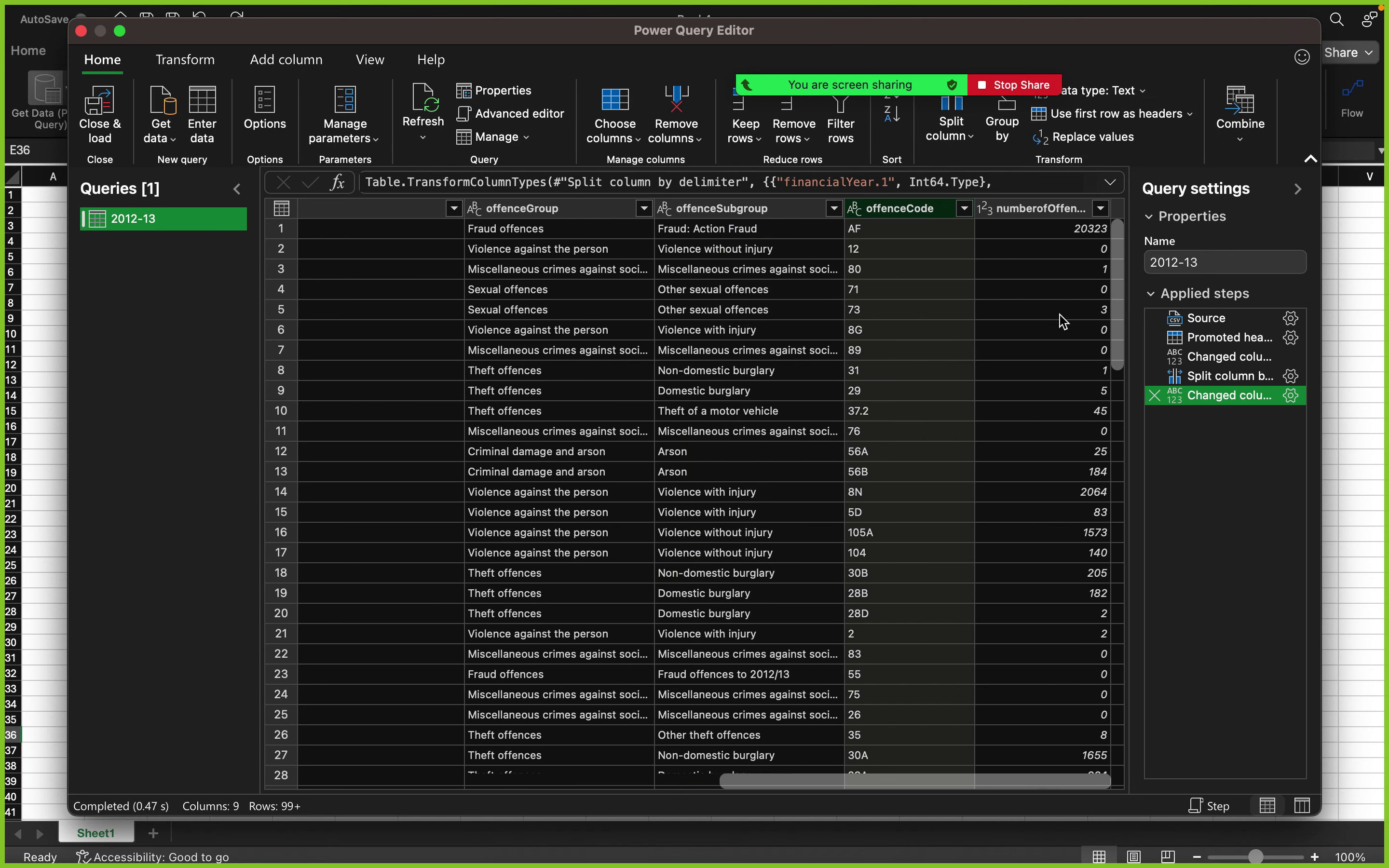
pyautogui.click(1063, 210)
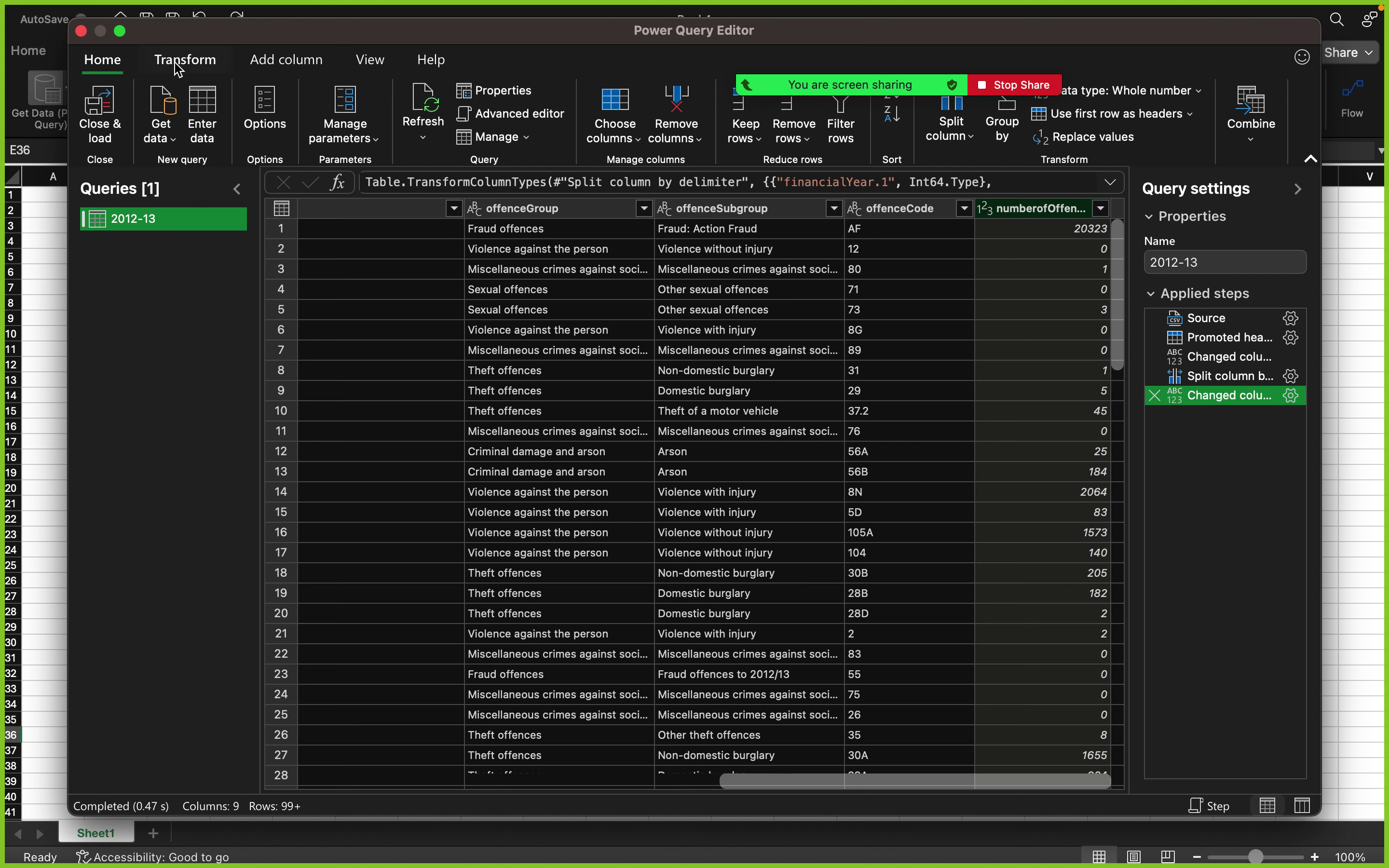
pyautogui.click(205, 72)
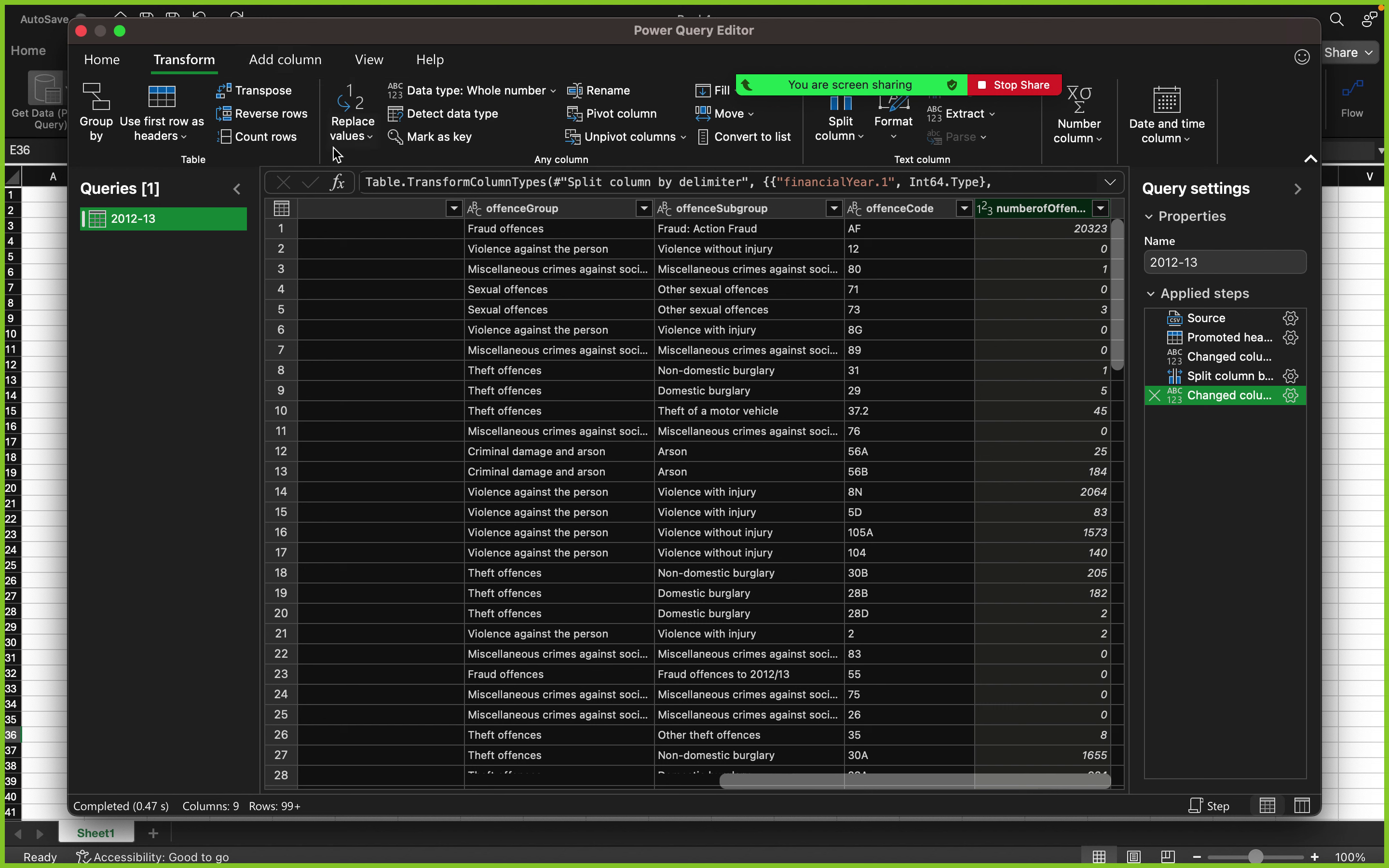
pyautogui.click(287, 67)
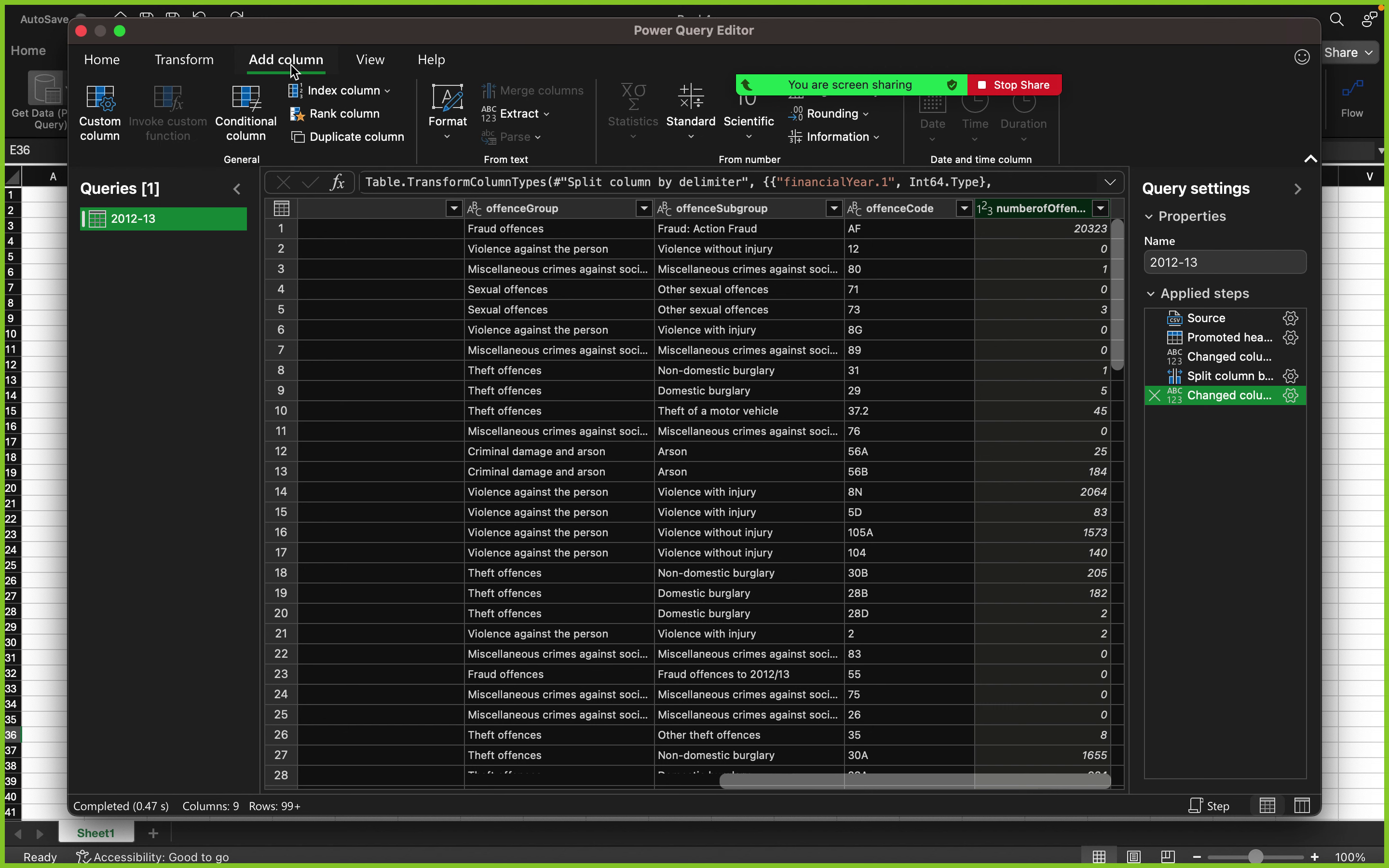
pyautogui.click(381, 64)
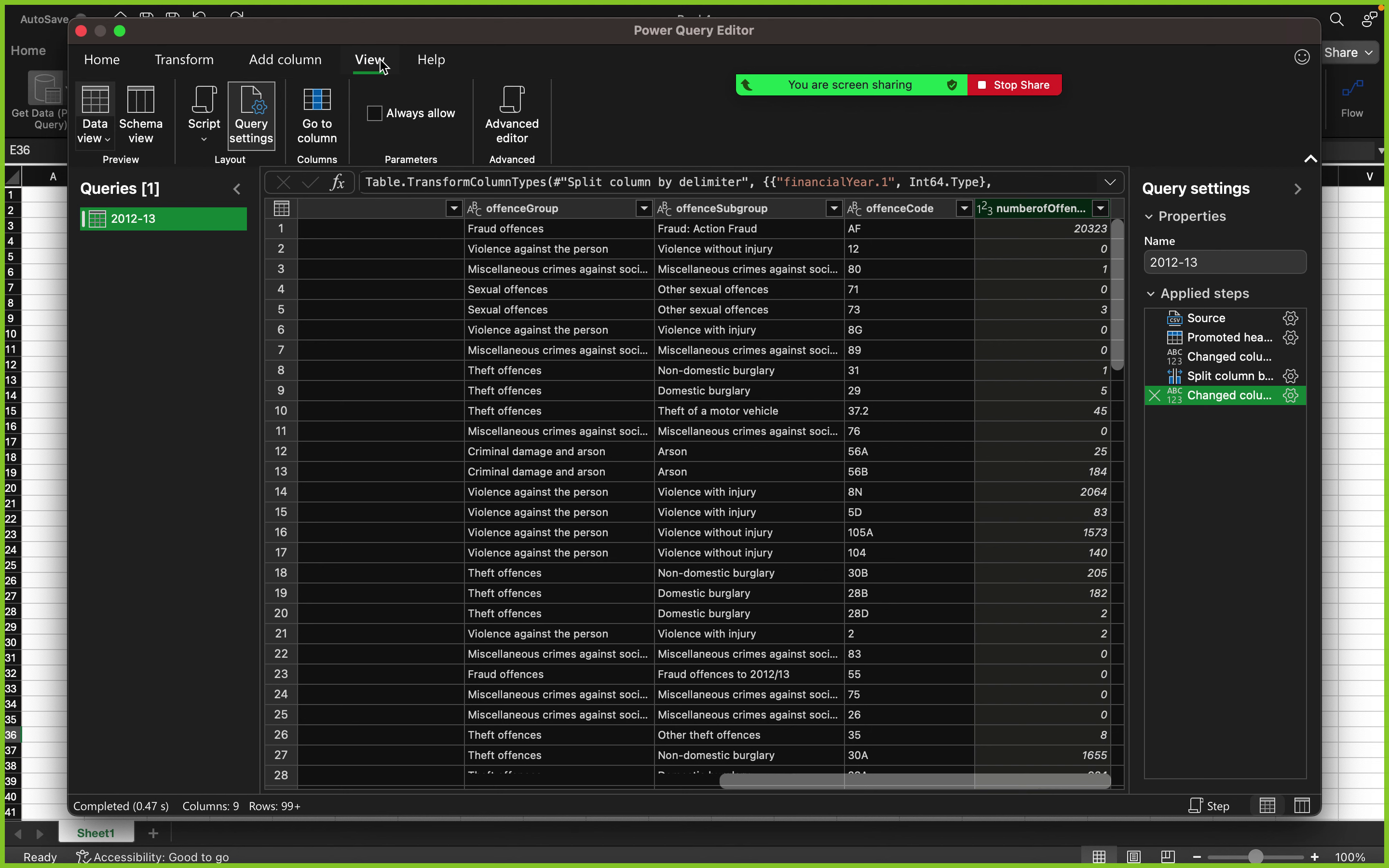
pyautogui.click(106, 64)
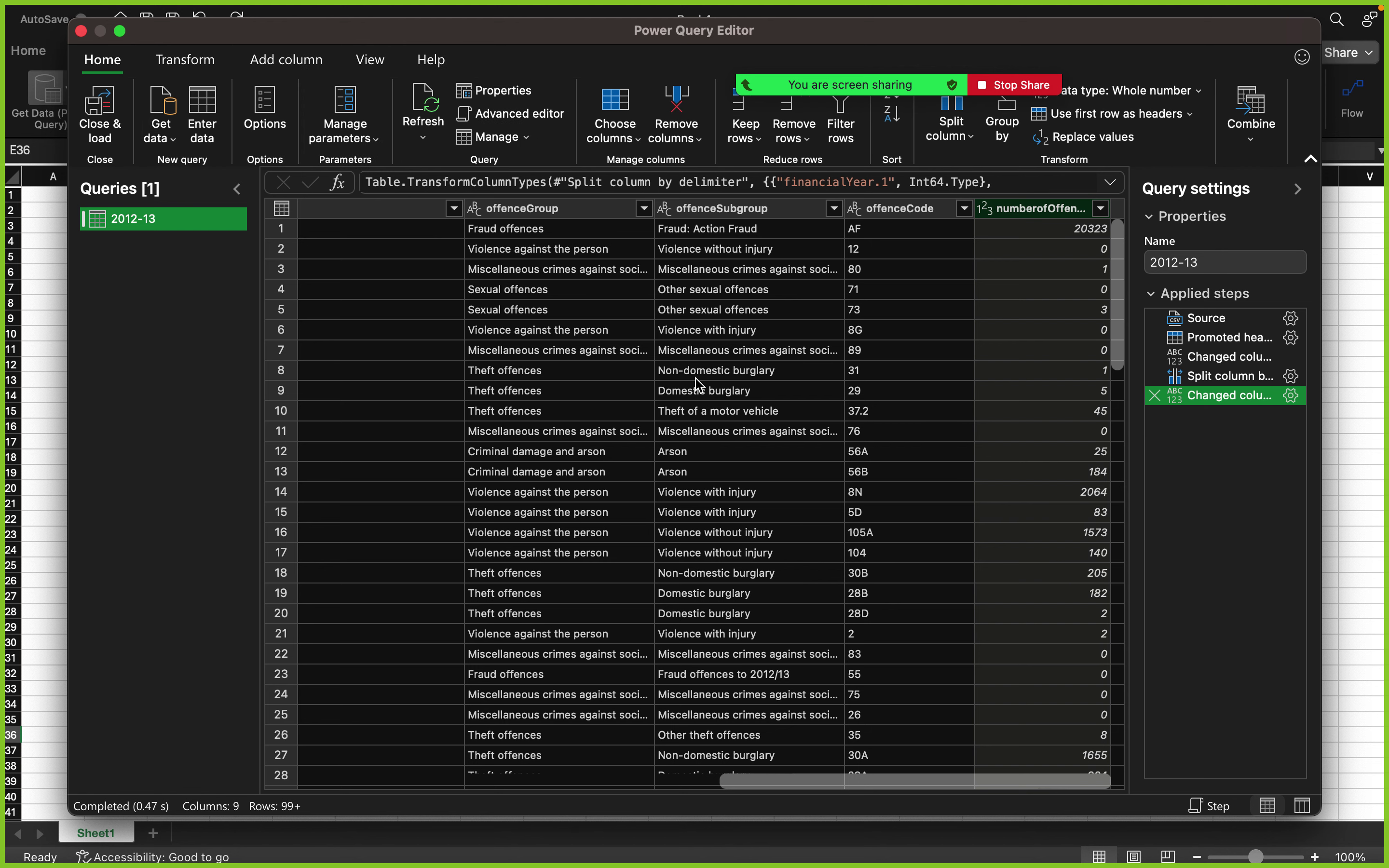
pyautogui.hscroll(-10, 697, 384)
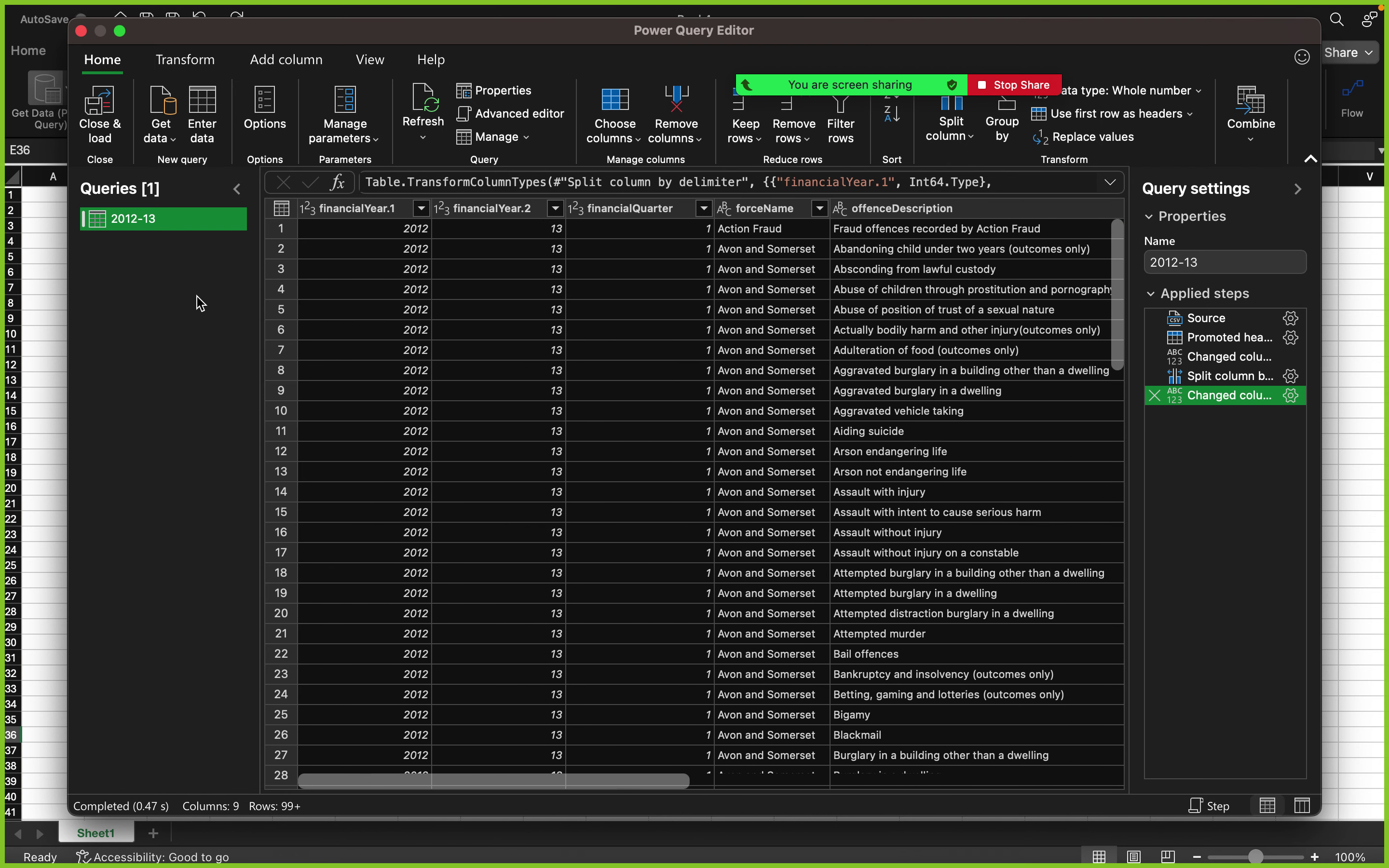
# - Import crime/2013-14.csv as Text/CSV and create the 2013-14 query from its preview
pyautogui.click(166, 148)
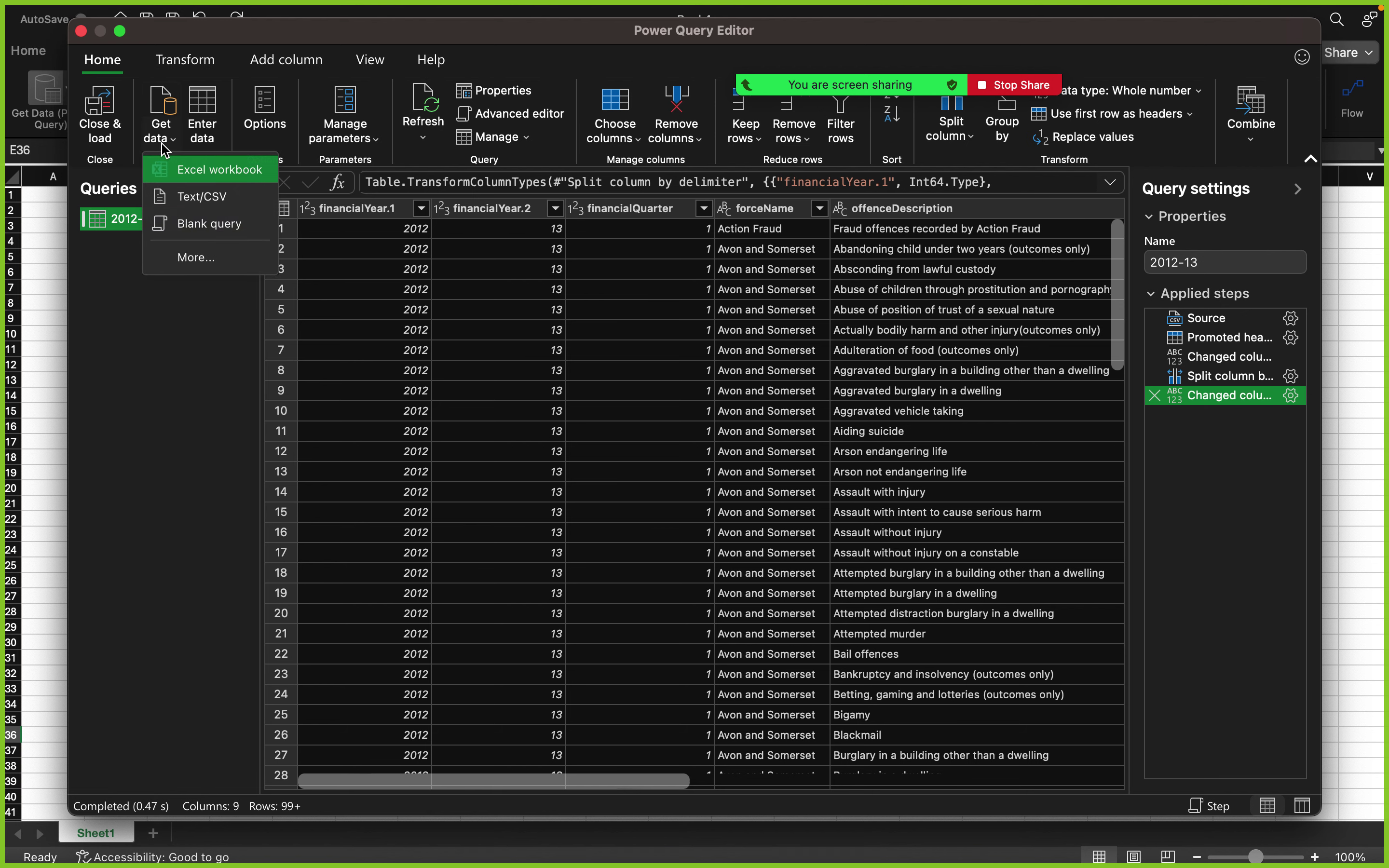
pyautogui.click(187, 199)
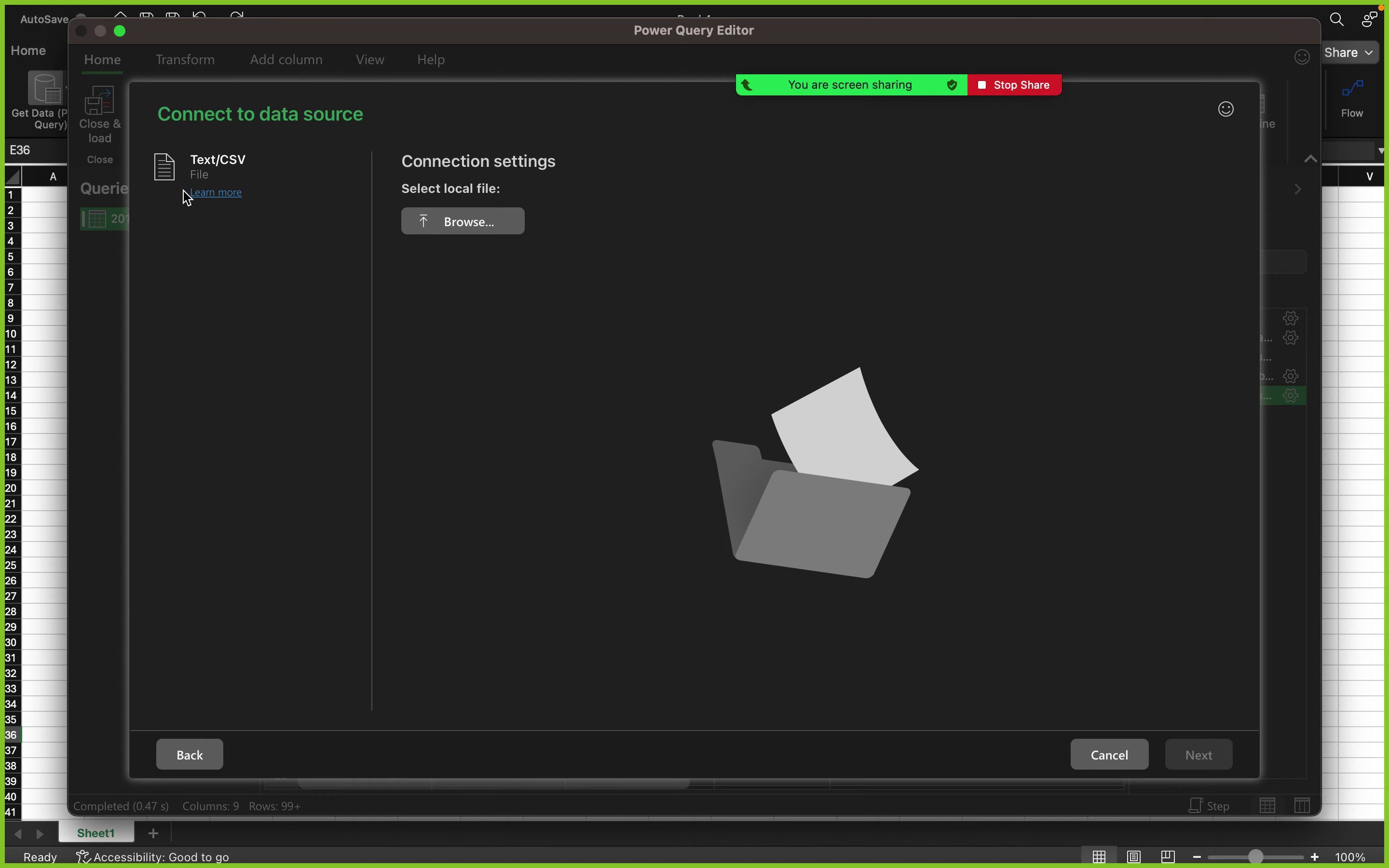
pyautogui.click(439, 228)
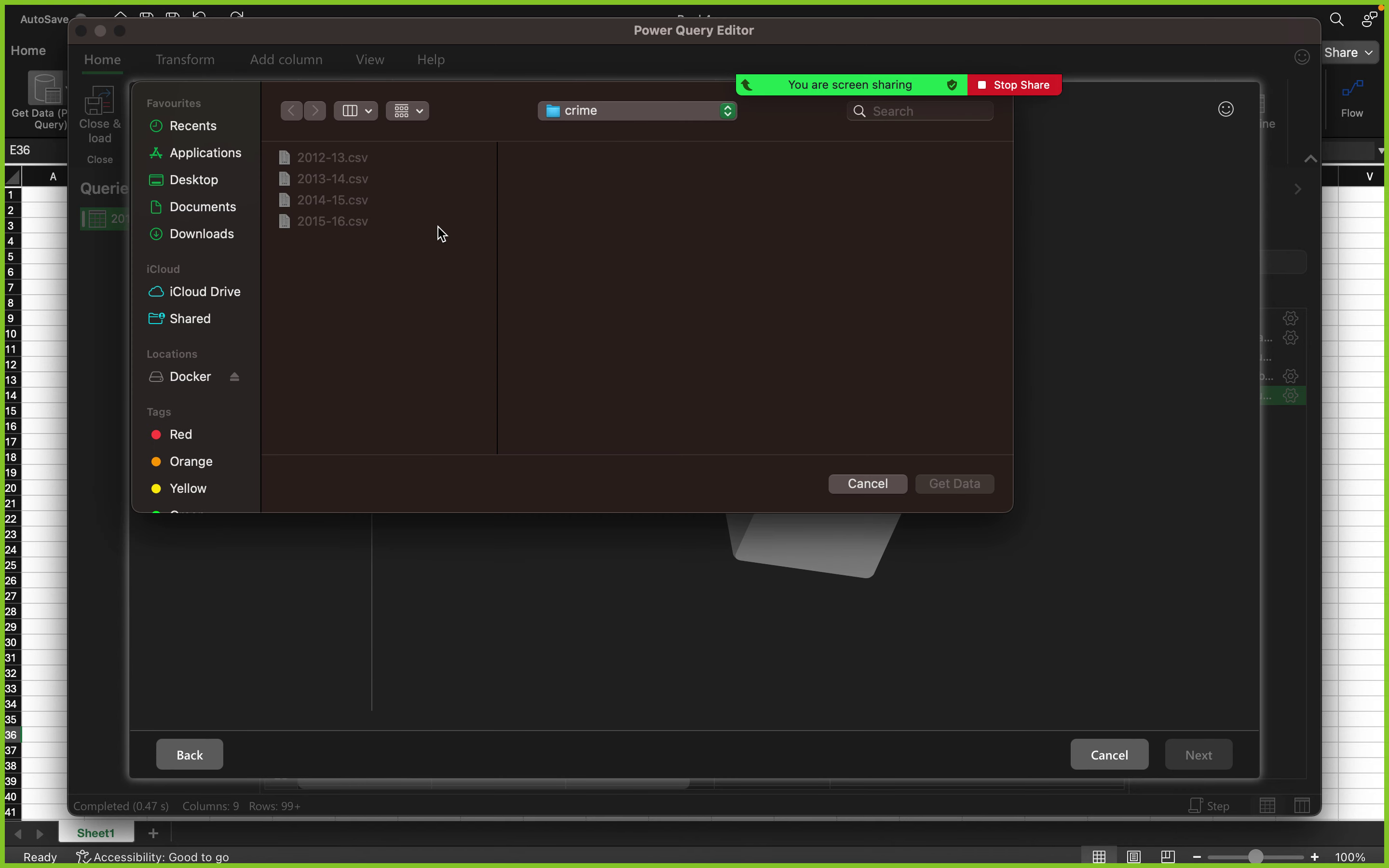
pyautogui.click(364, 183)
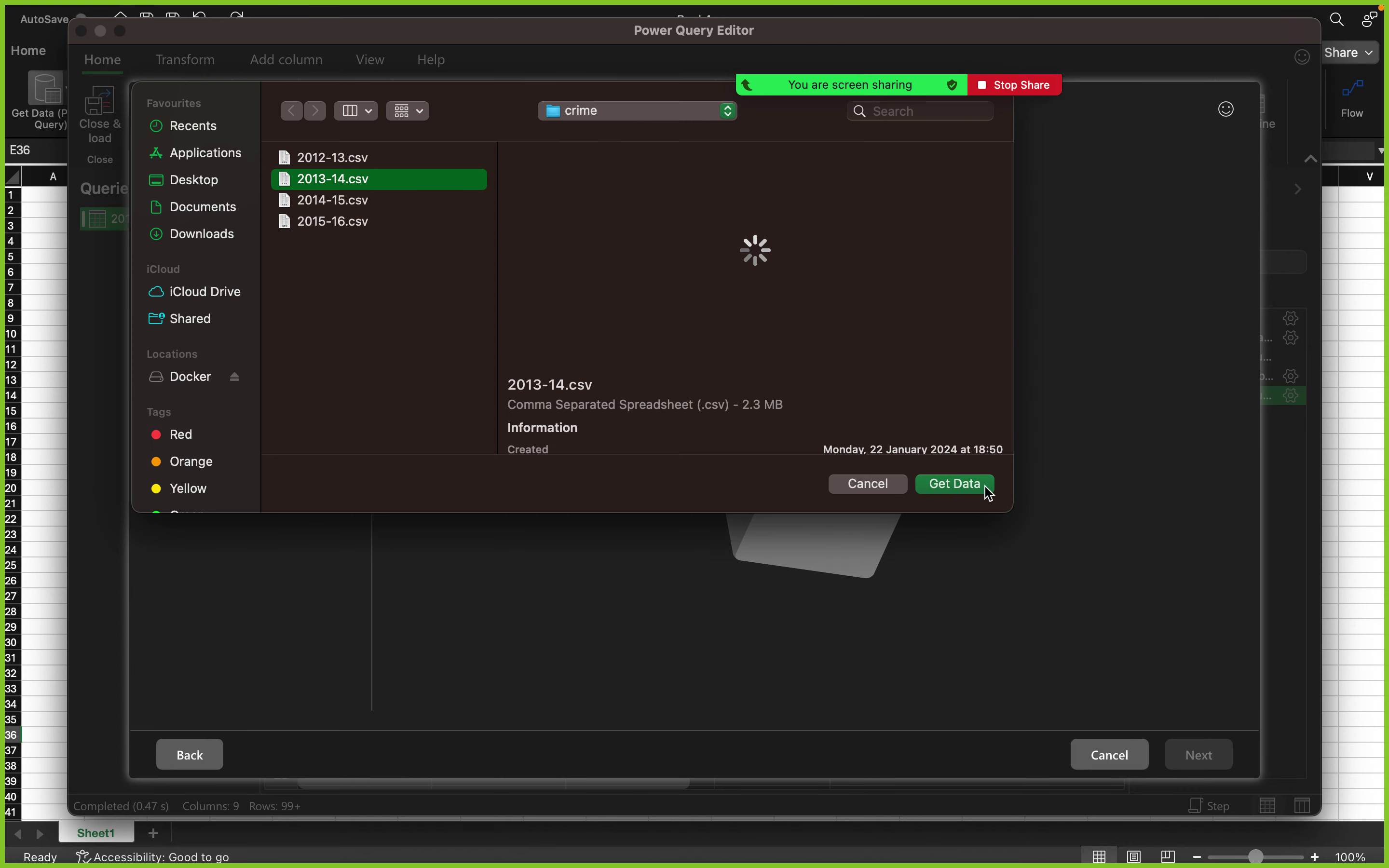
pyautogui.click(955, 484)
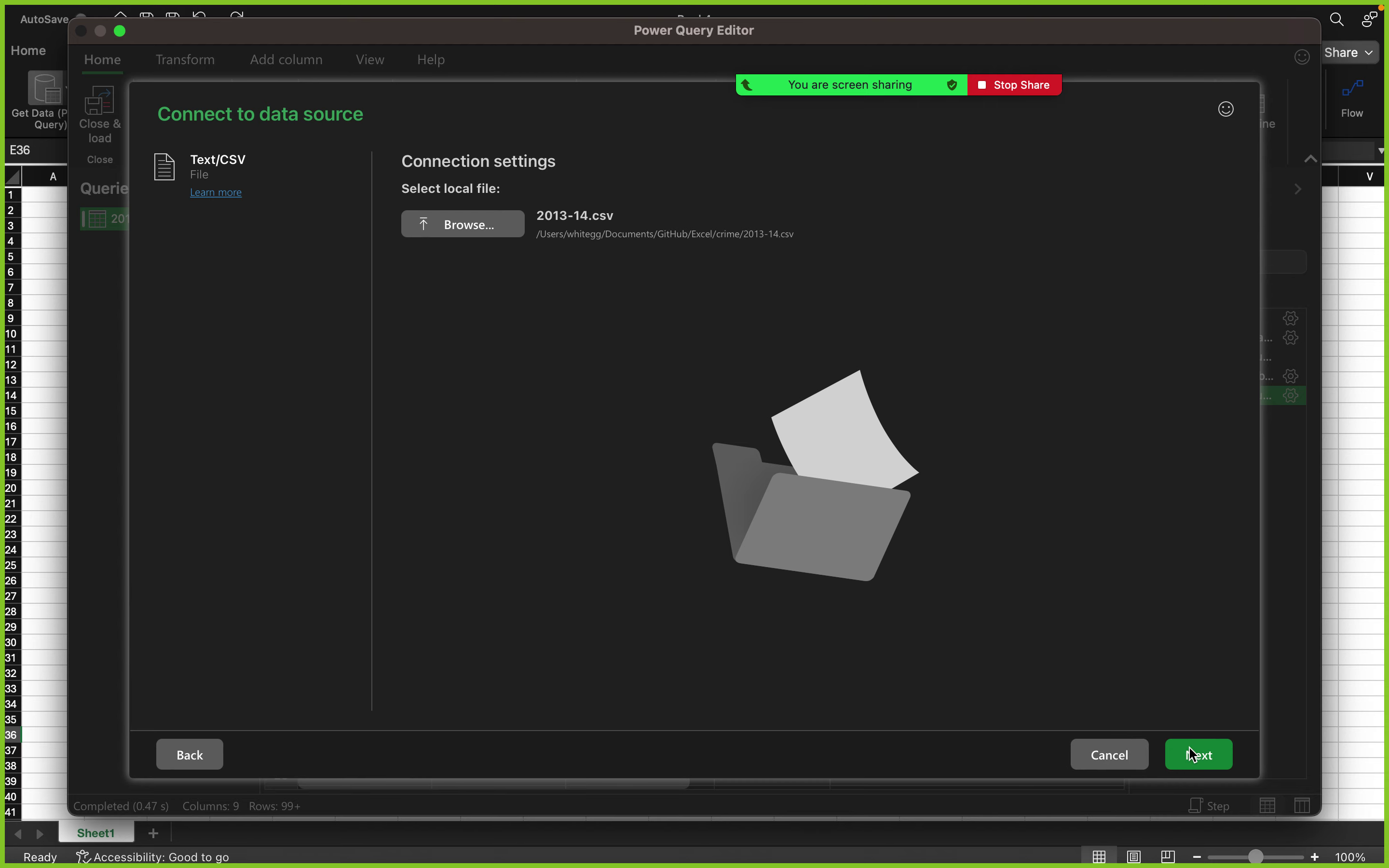
pyautogui.click(1206, 762)
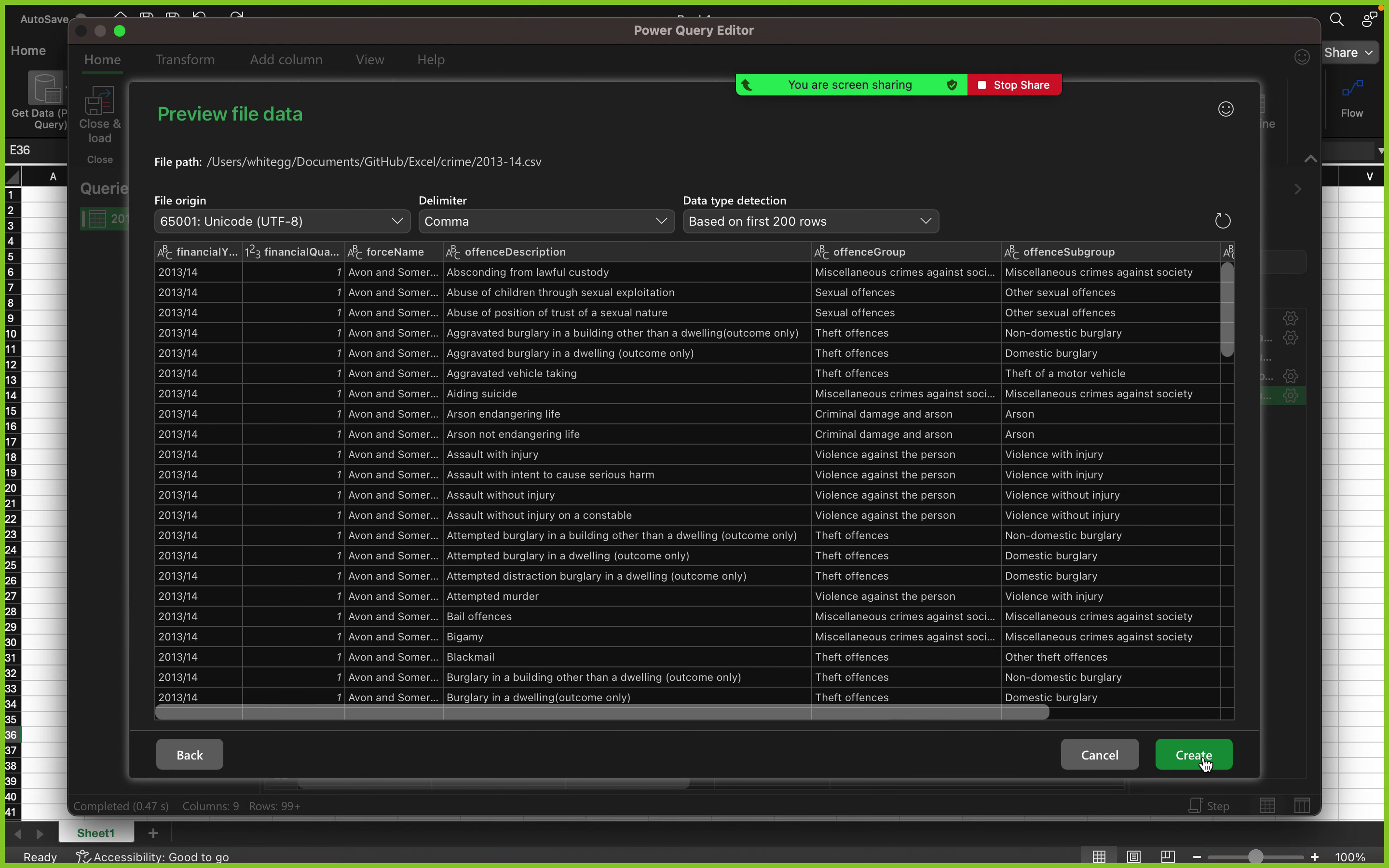
pyautogui.click(1193, 756)
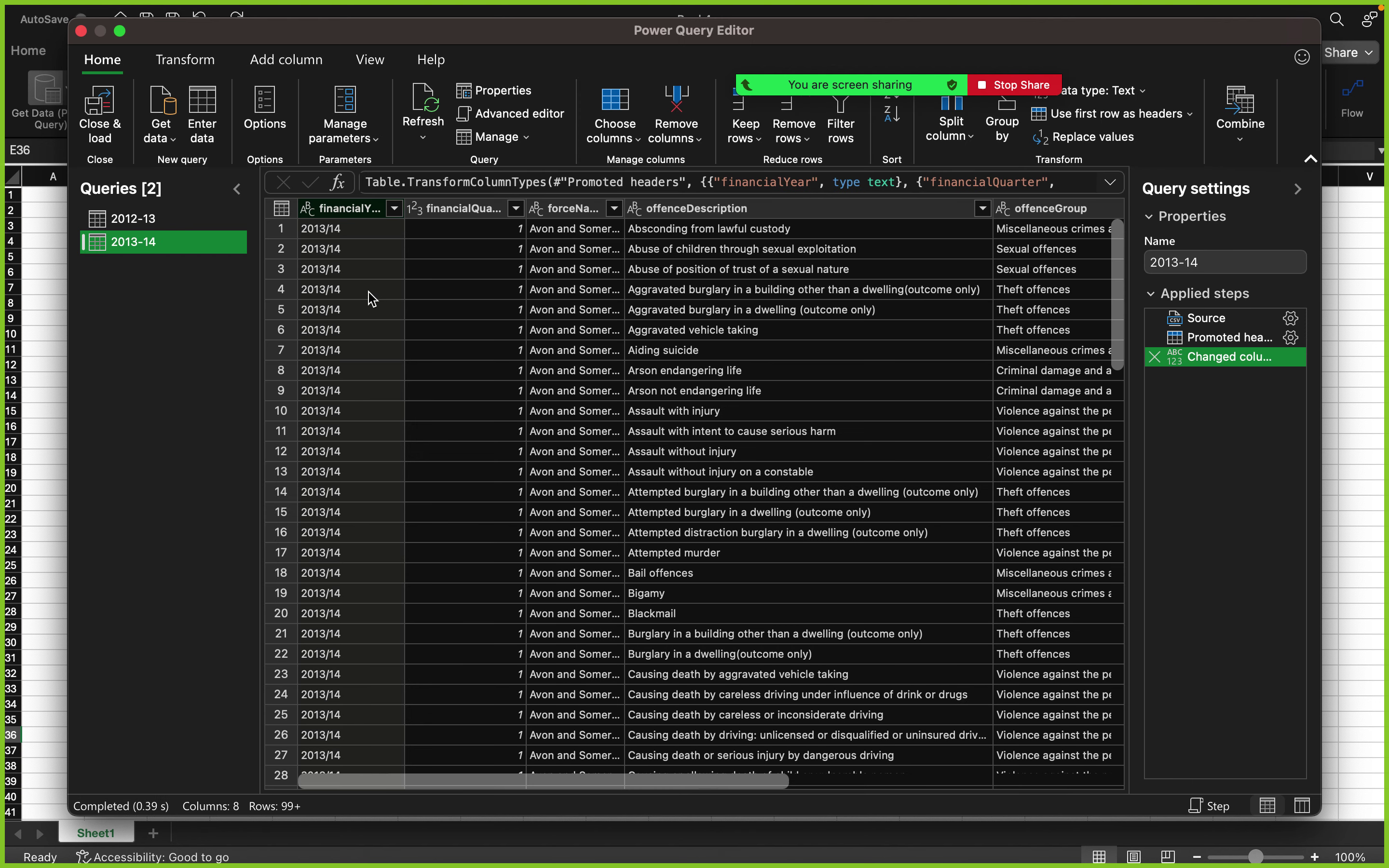
pyautogui.click(158, 225)
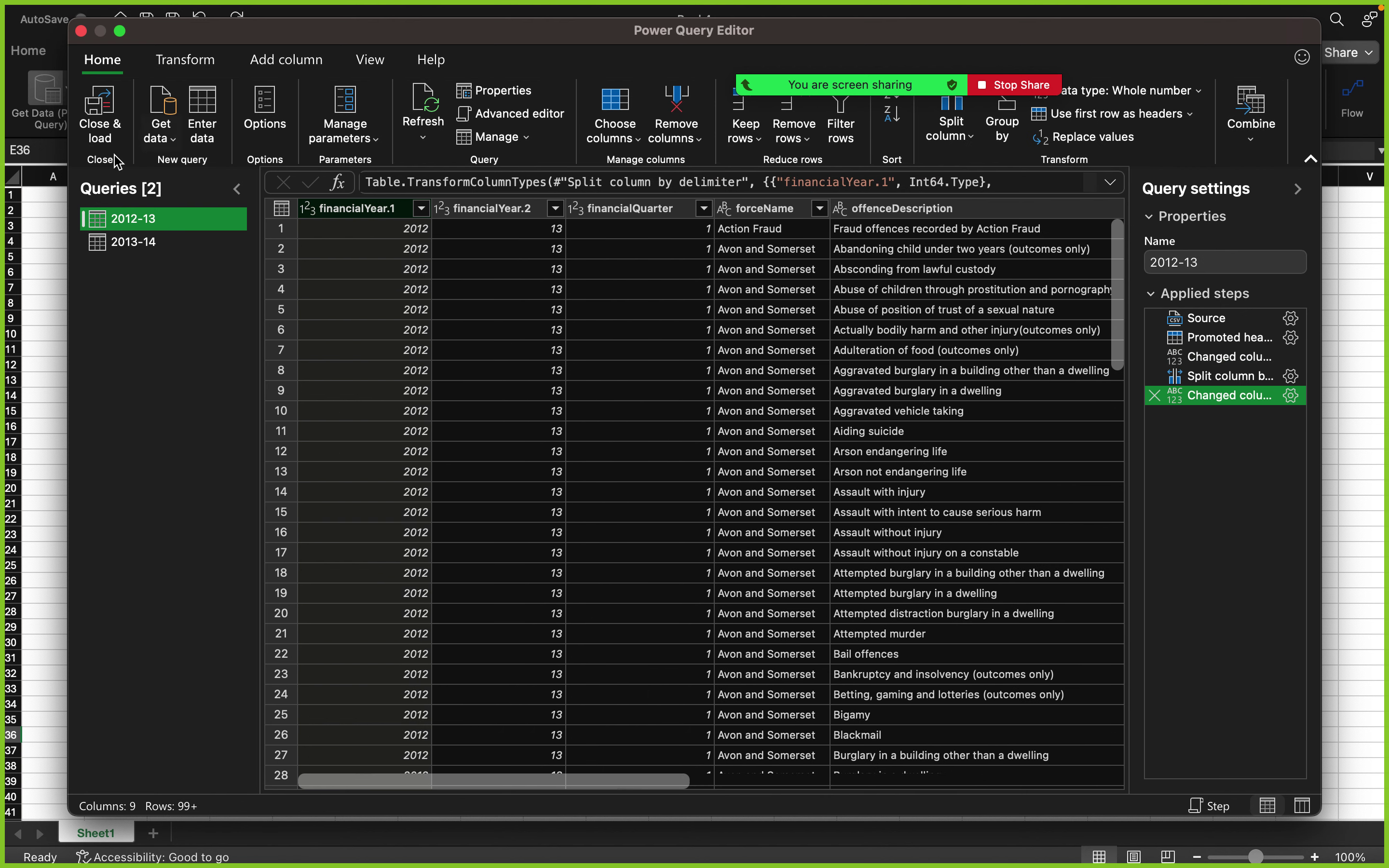
pyautogui.click(162, 246)
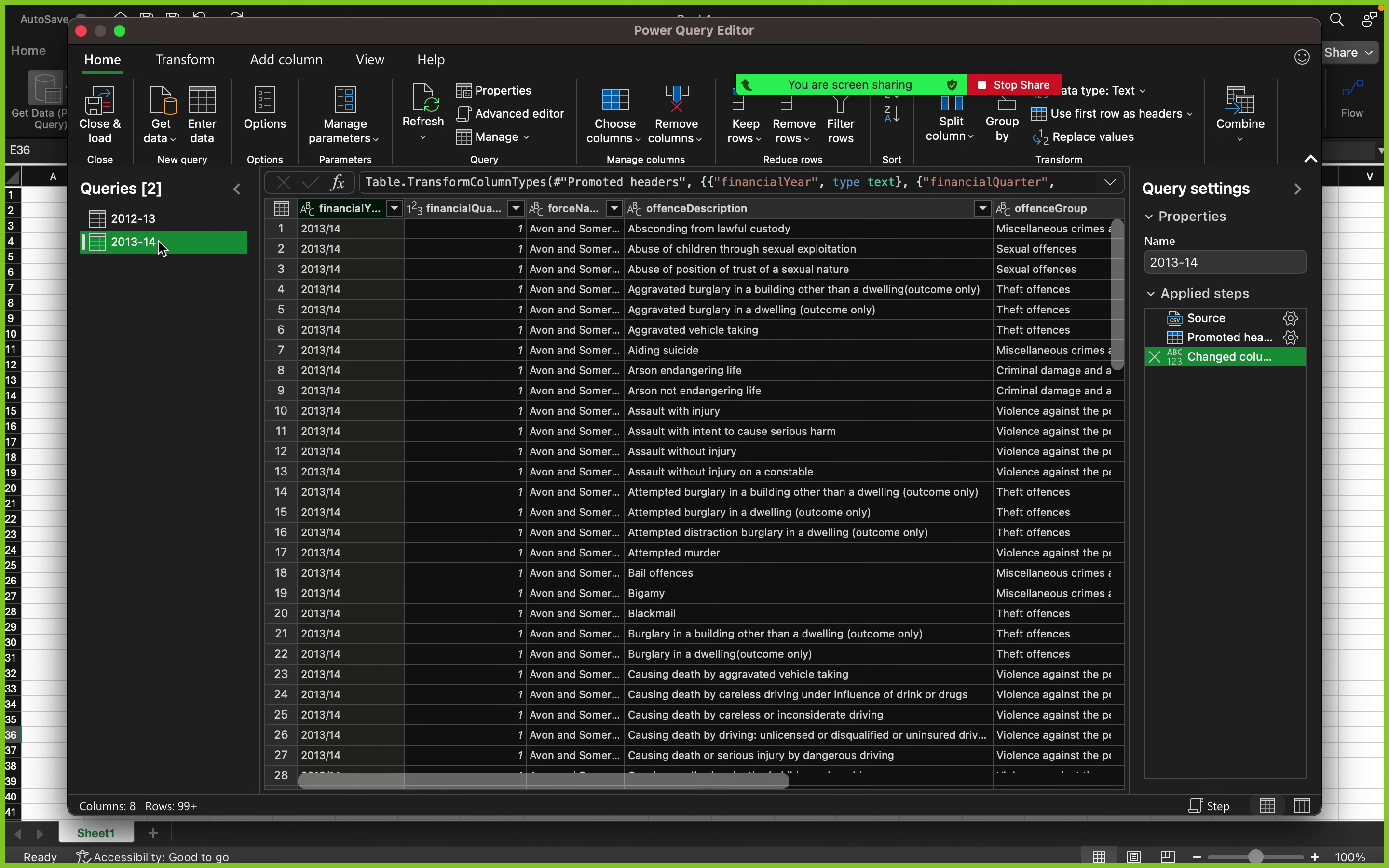
pyautogui.click(154, 220)
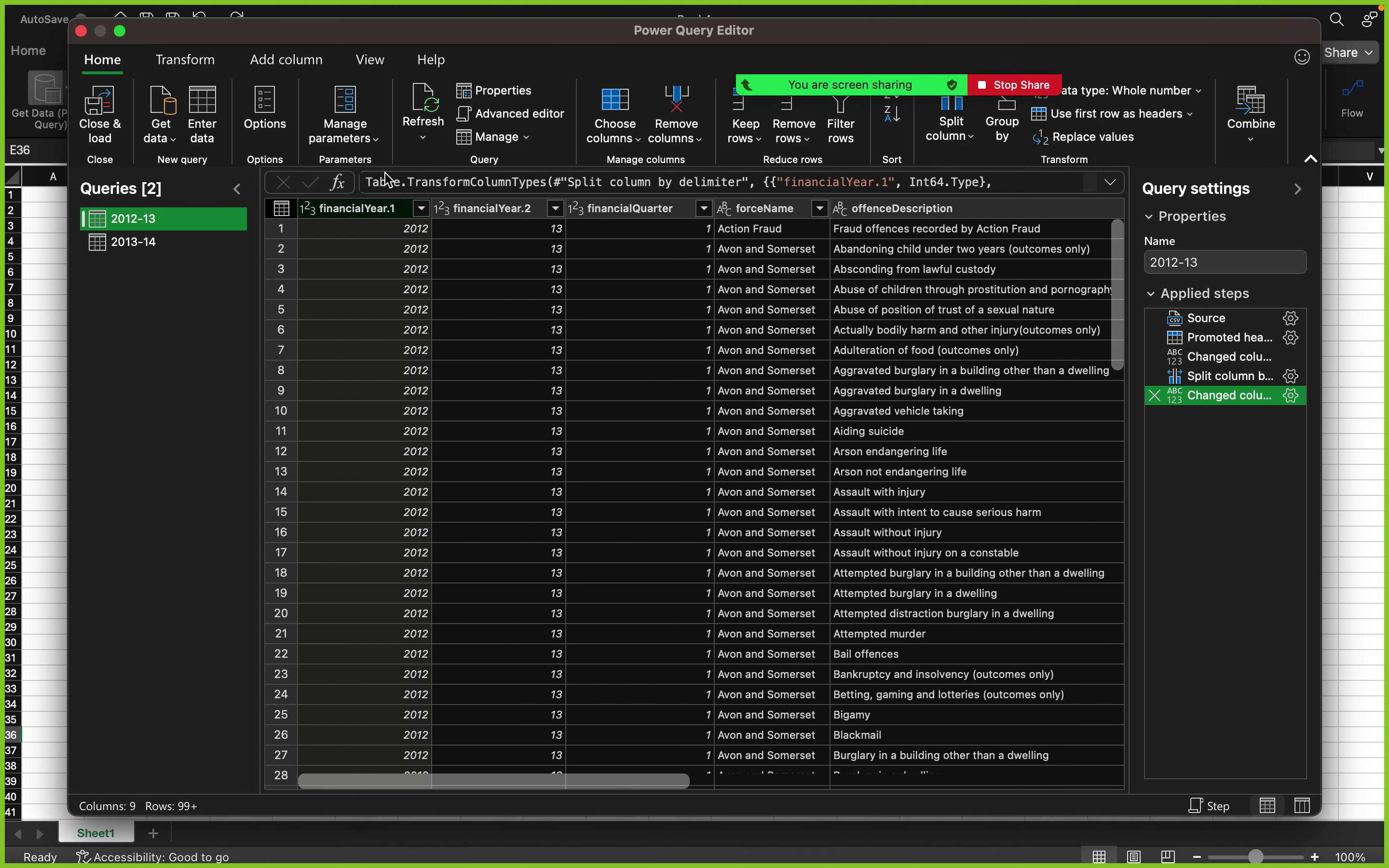
pyautogui.click(1257, 138)
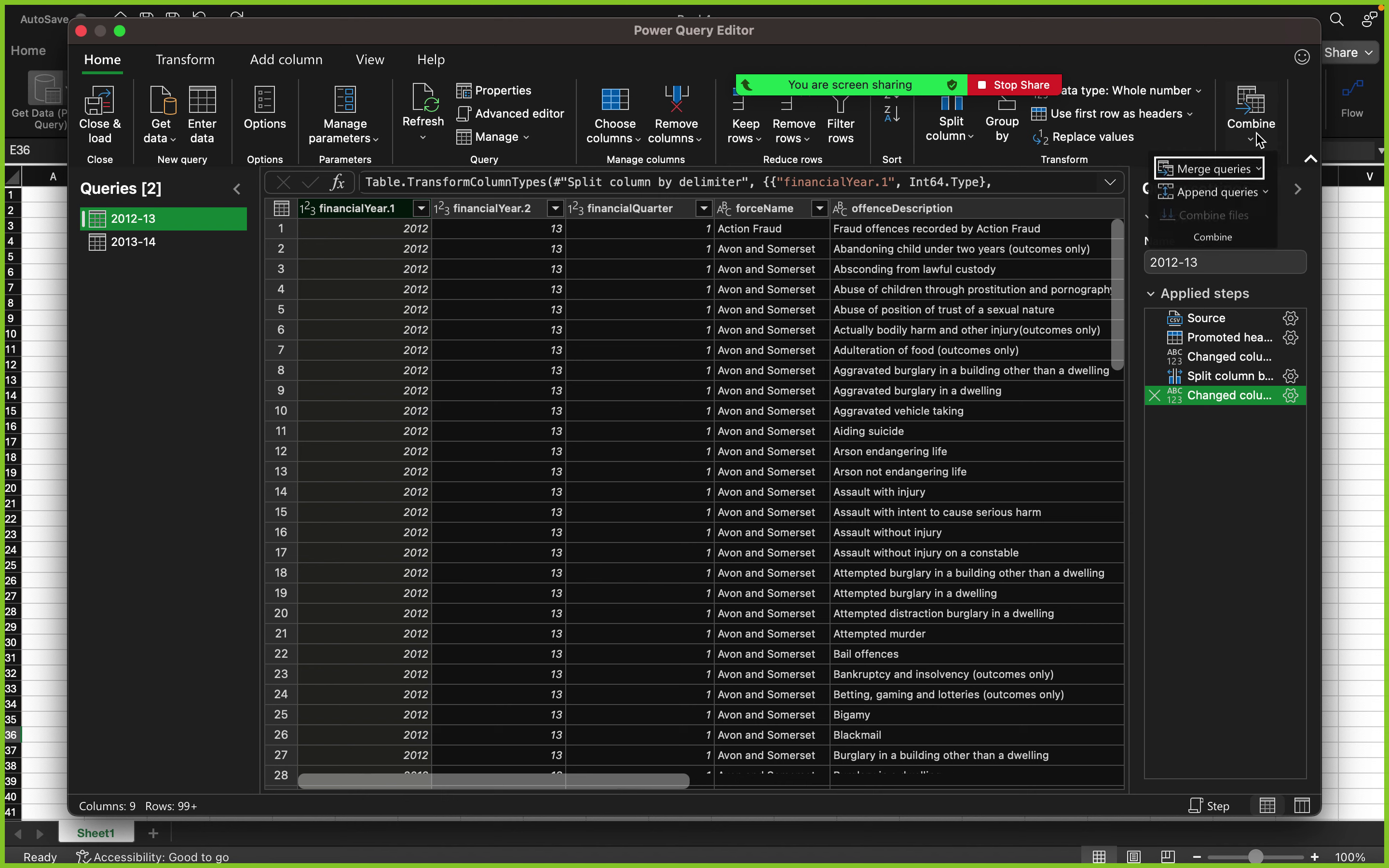
pyautogui.click(1219, 193)
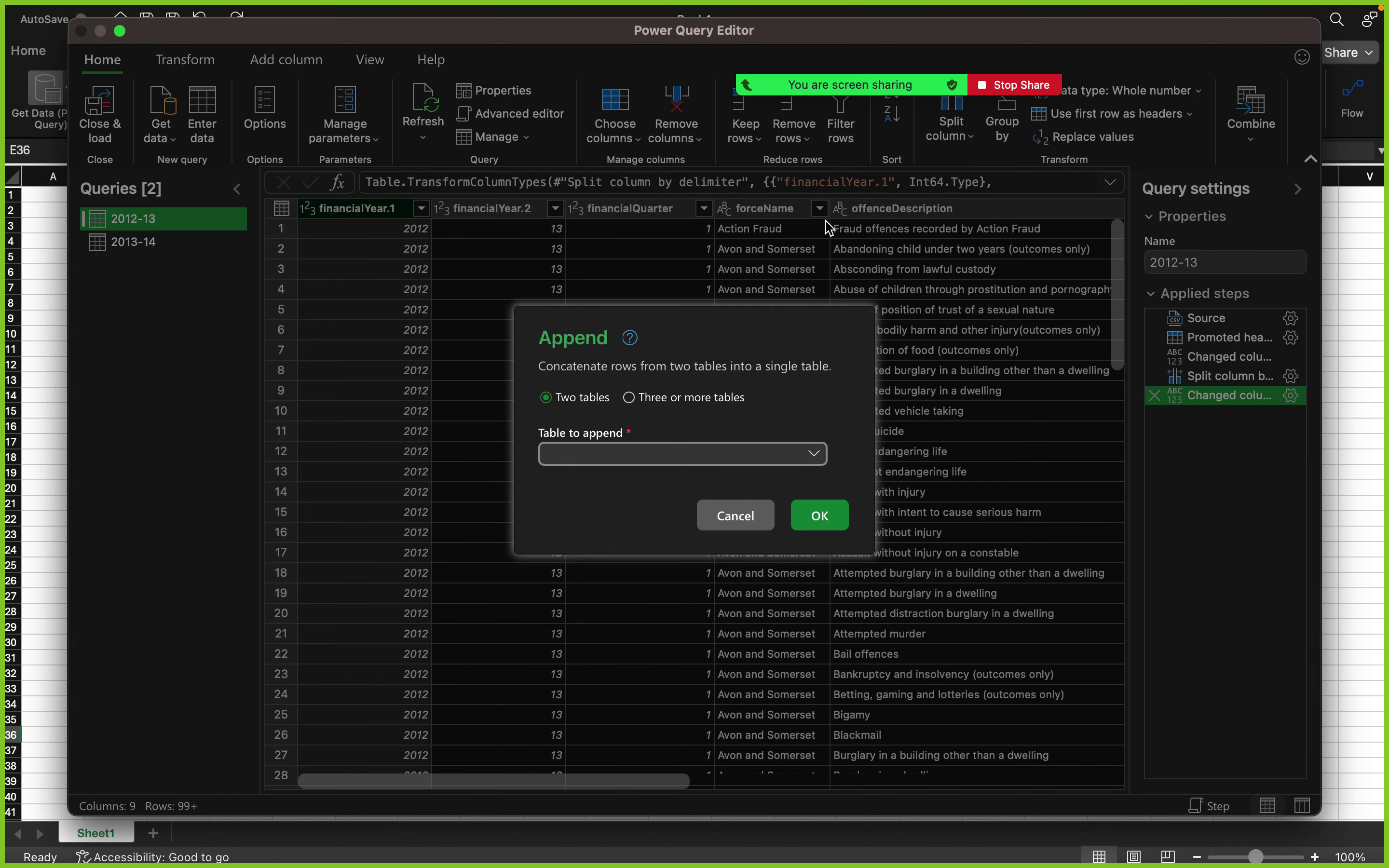
pyautogui.click(653, 456)
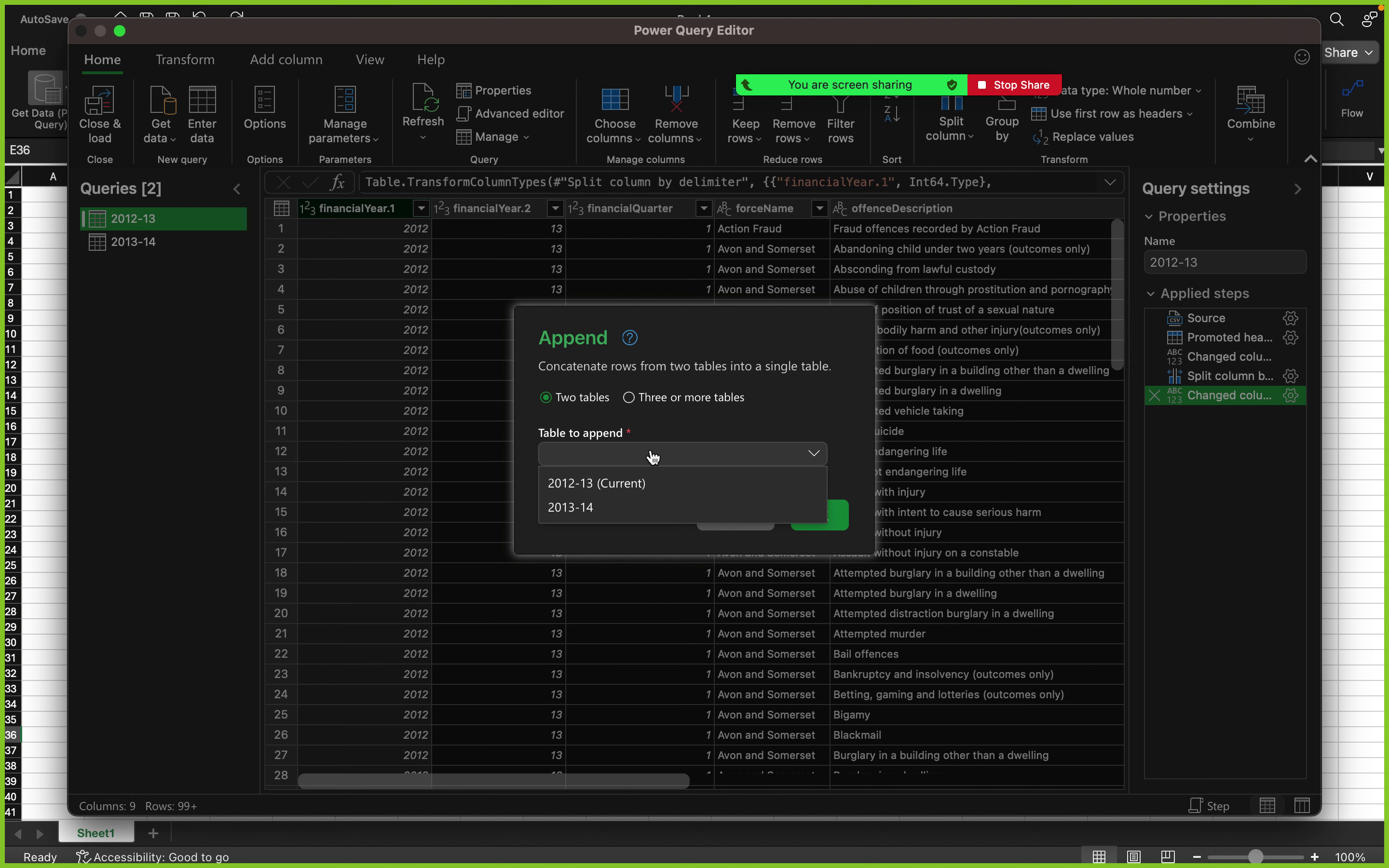
pyautogui.click(683, 506)
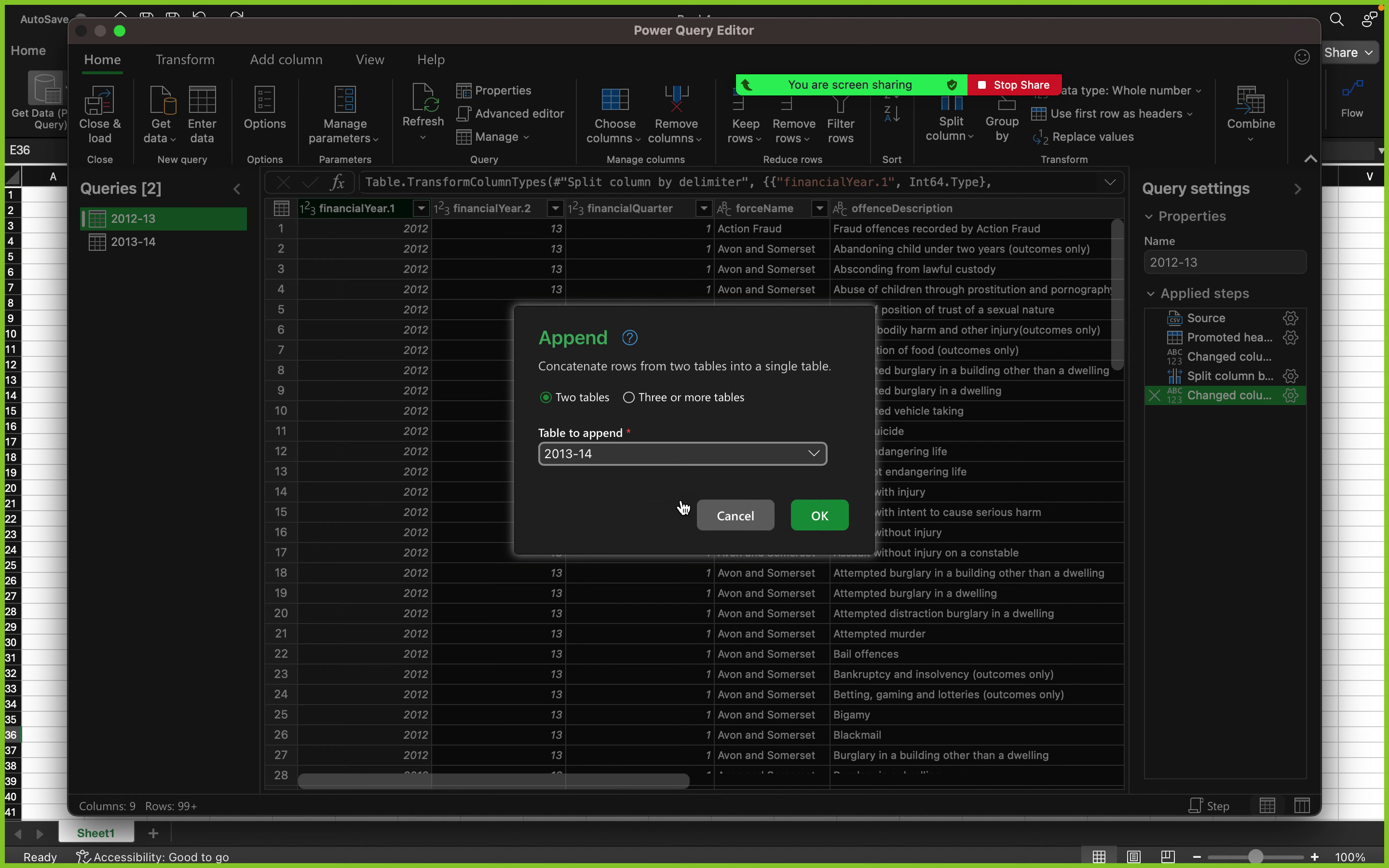
pyautogui.click(809, 515)
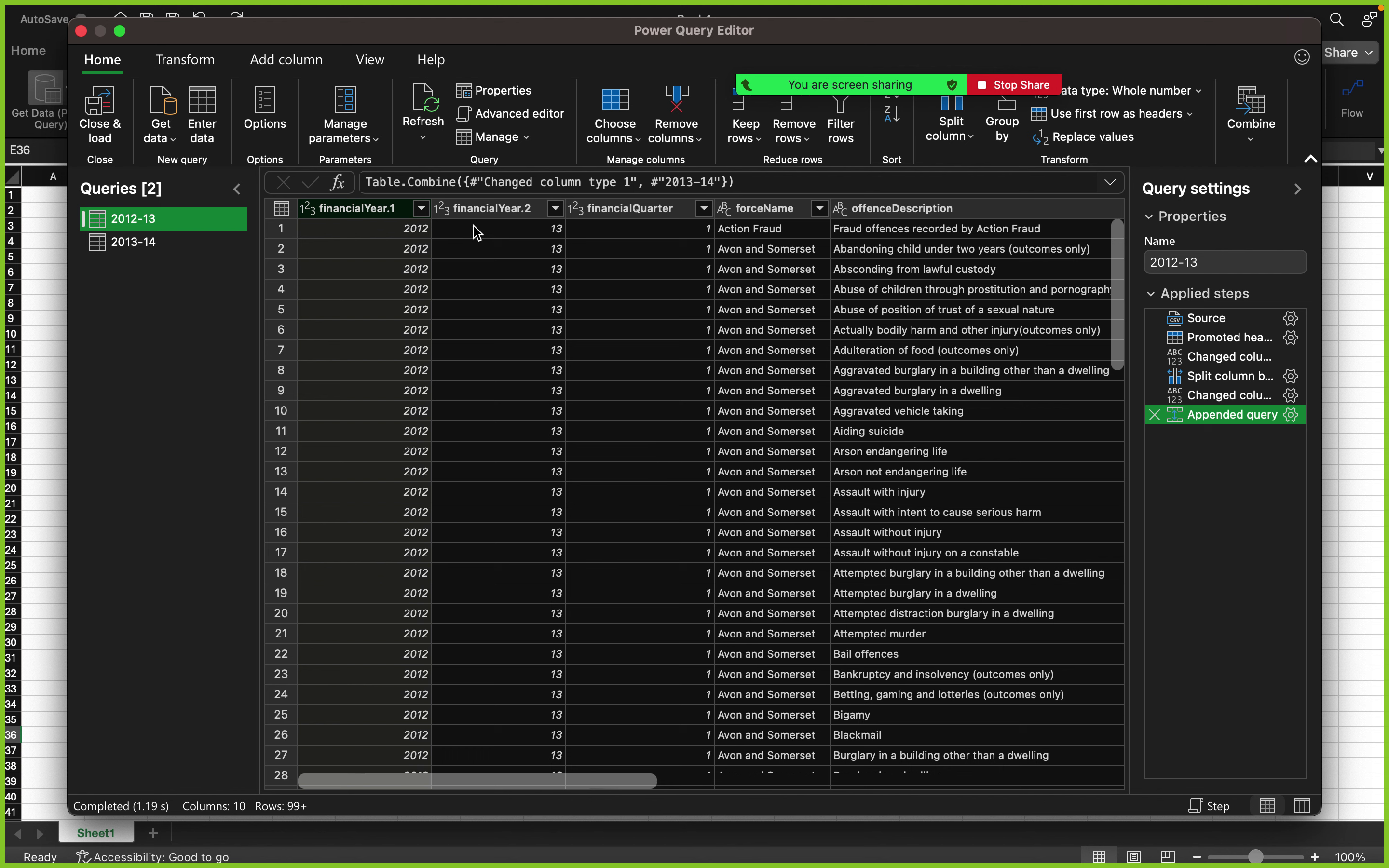
pyautogui.click(422, 209)
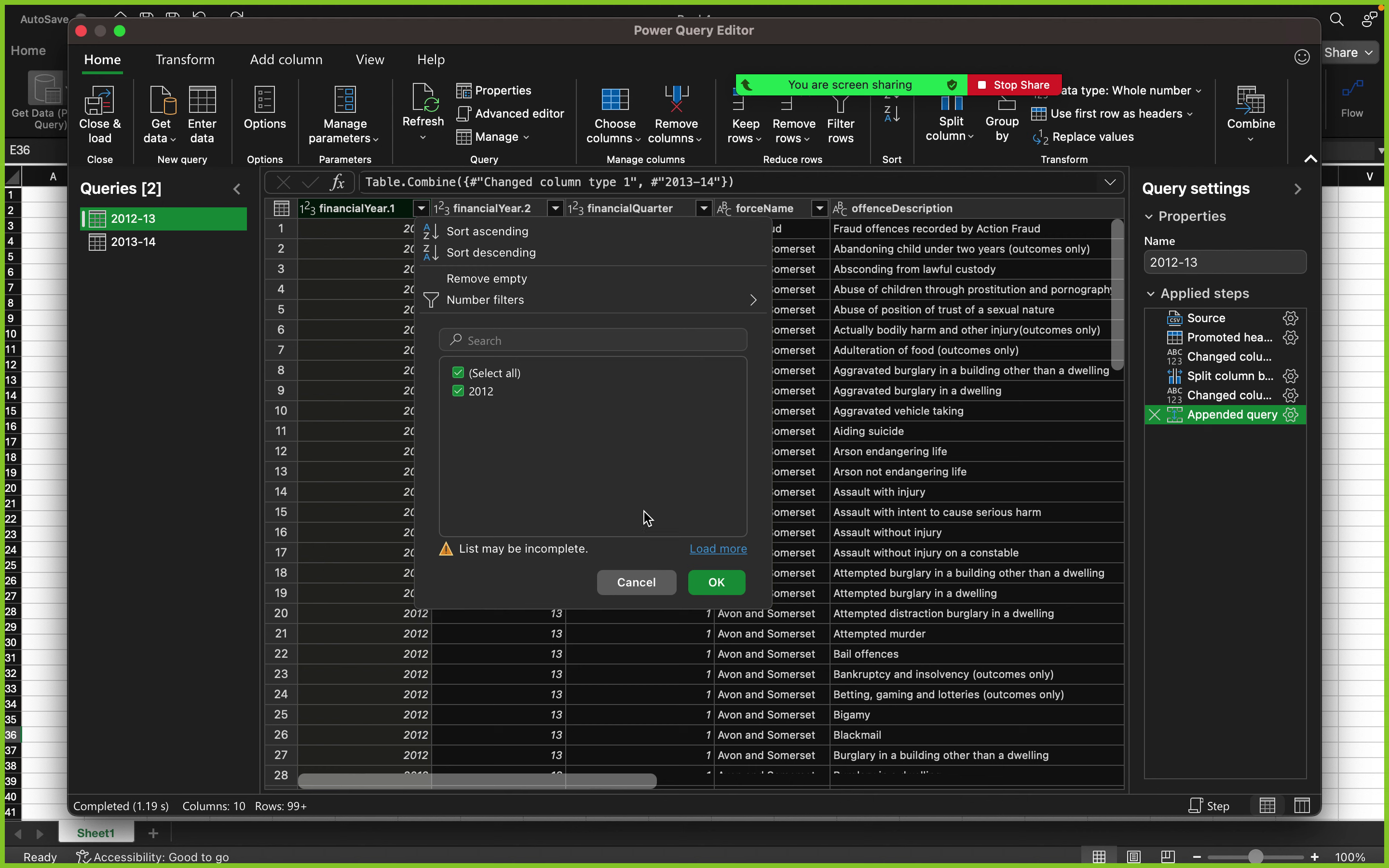
pyautogui.click(650, 584)
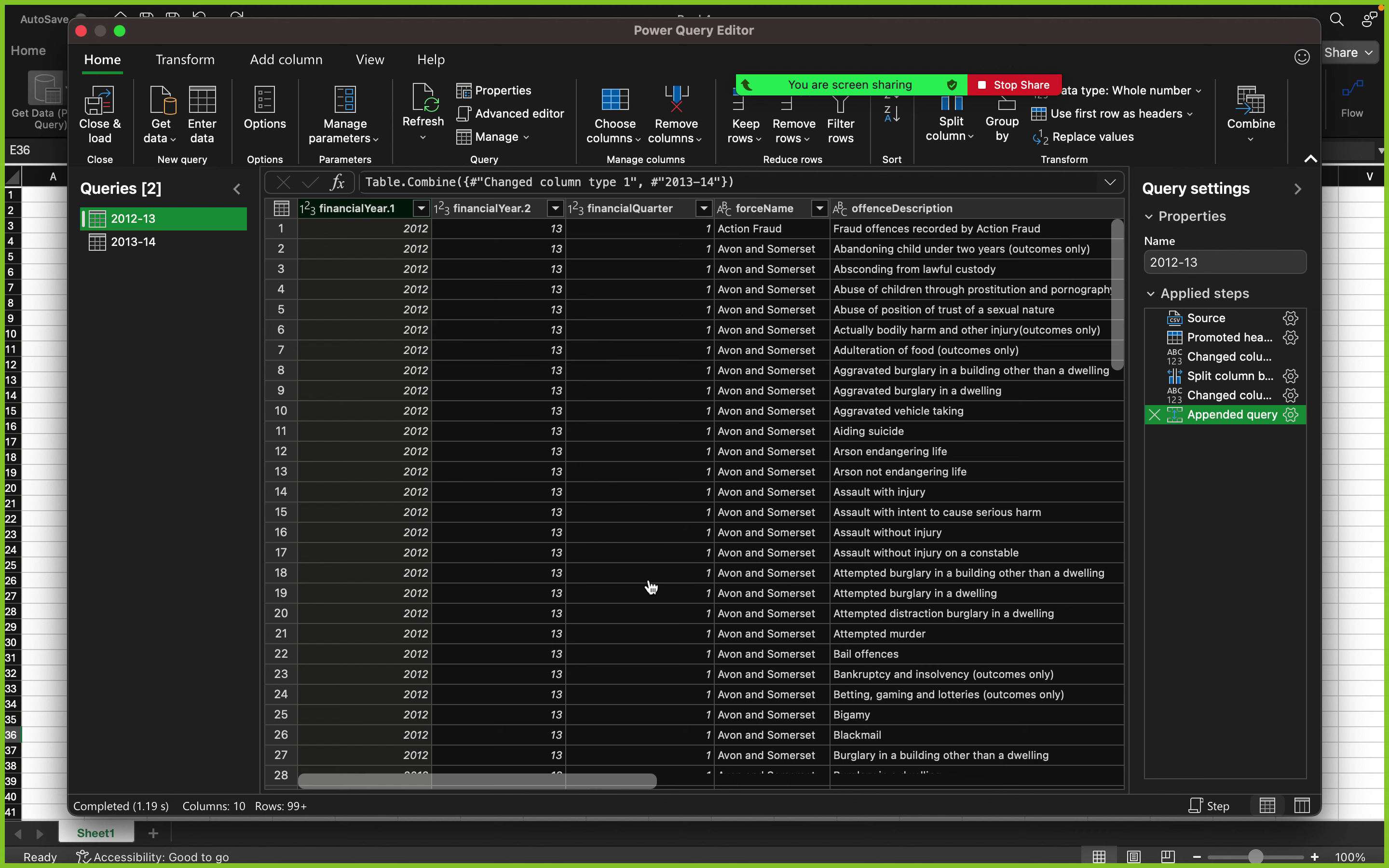
pyautogui.scroll(-10, 640, 549)
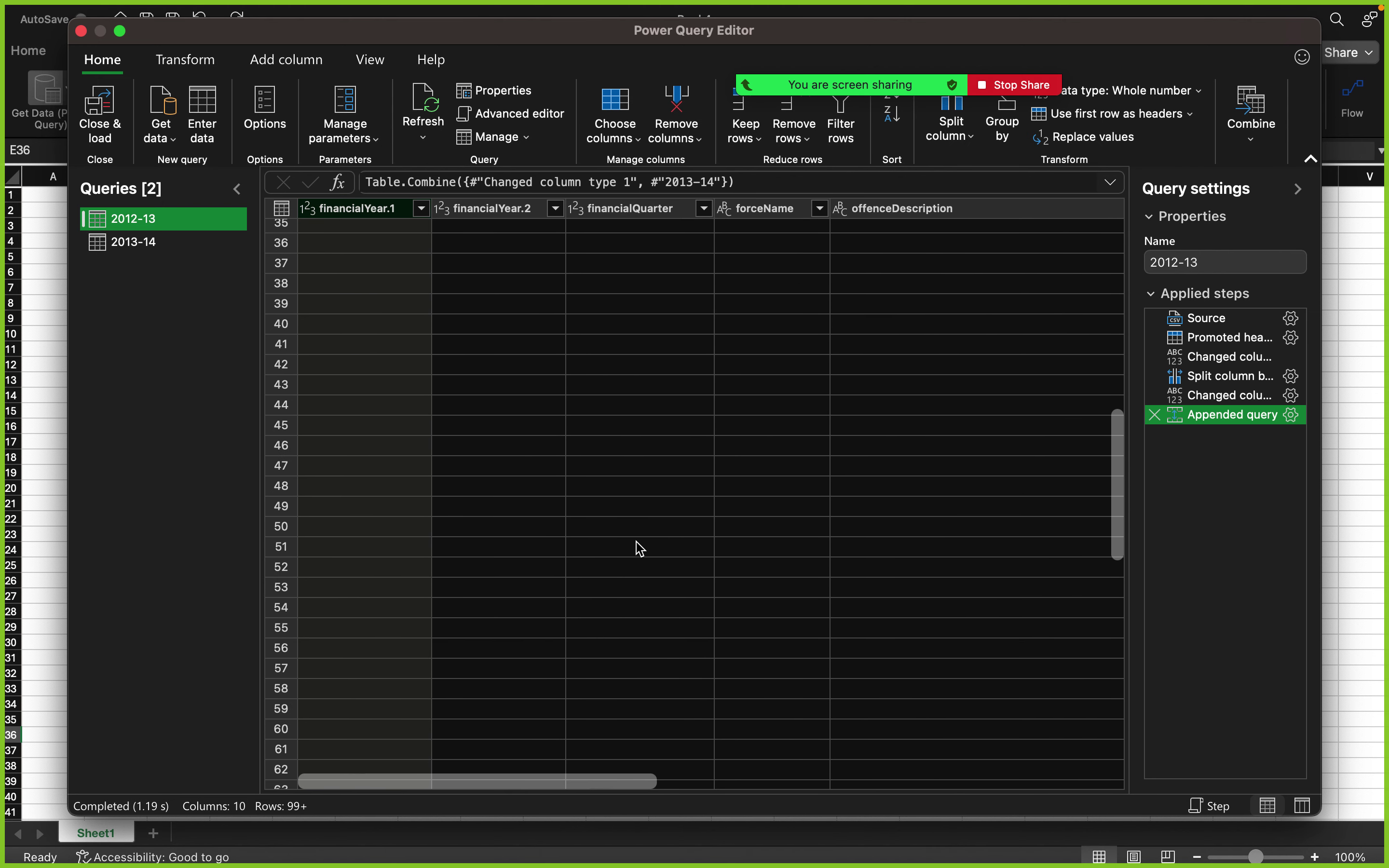
pyautogui.scroll(10, 640, 549)
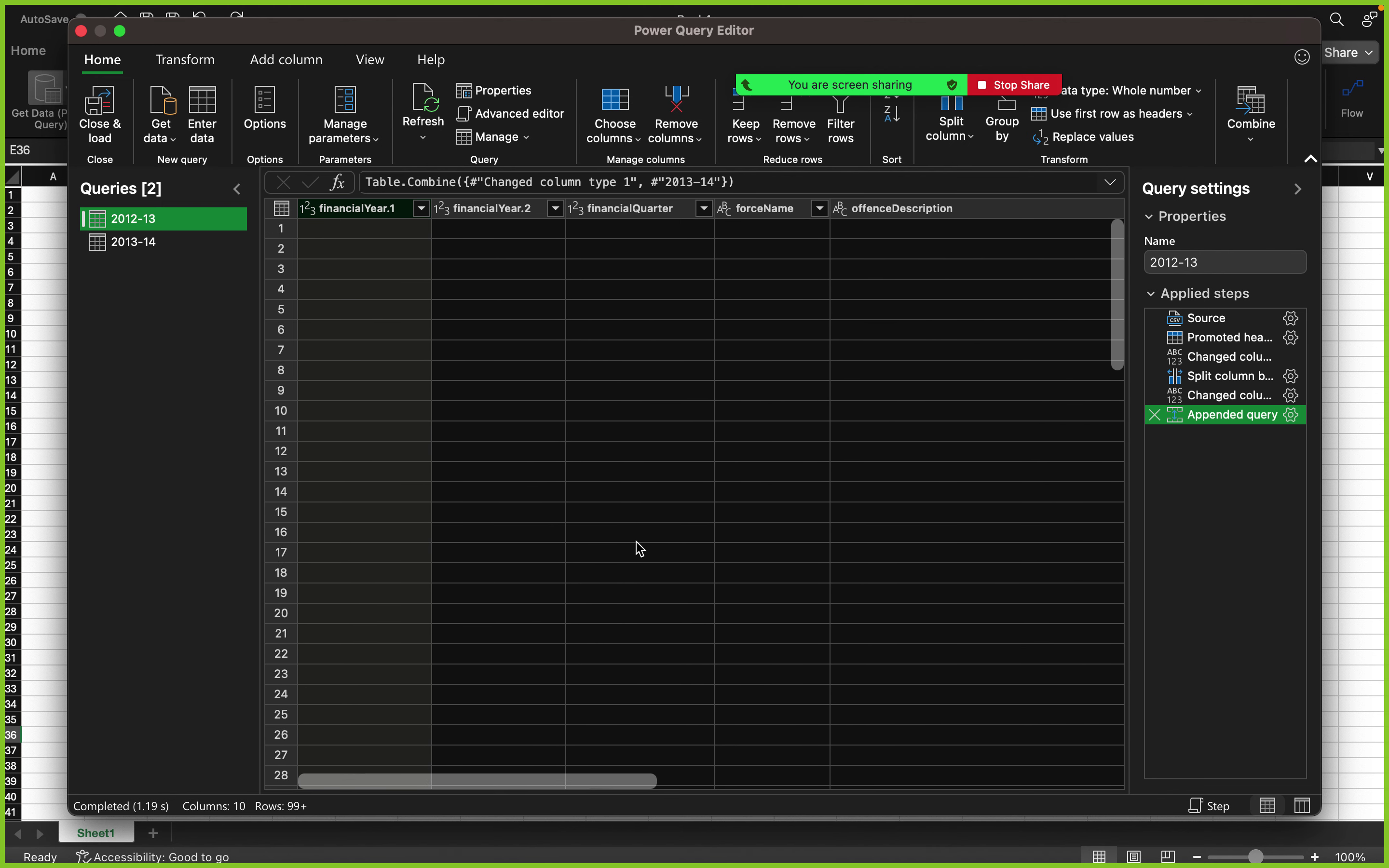
pyautogui.click(1150, 414)
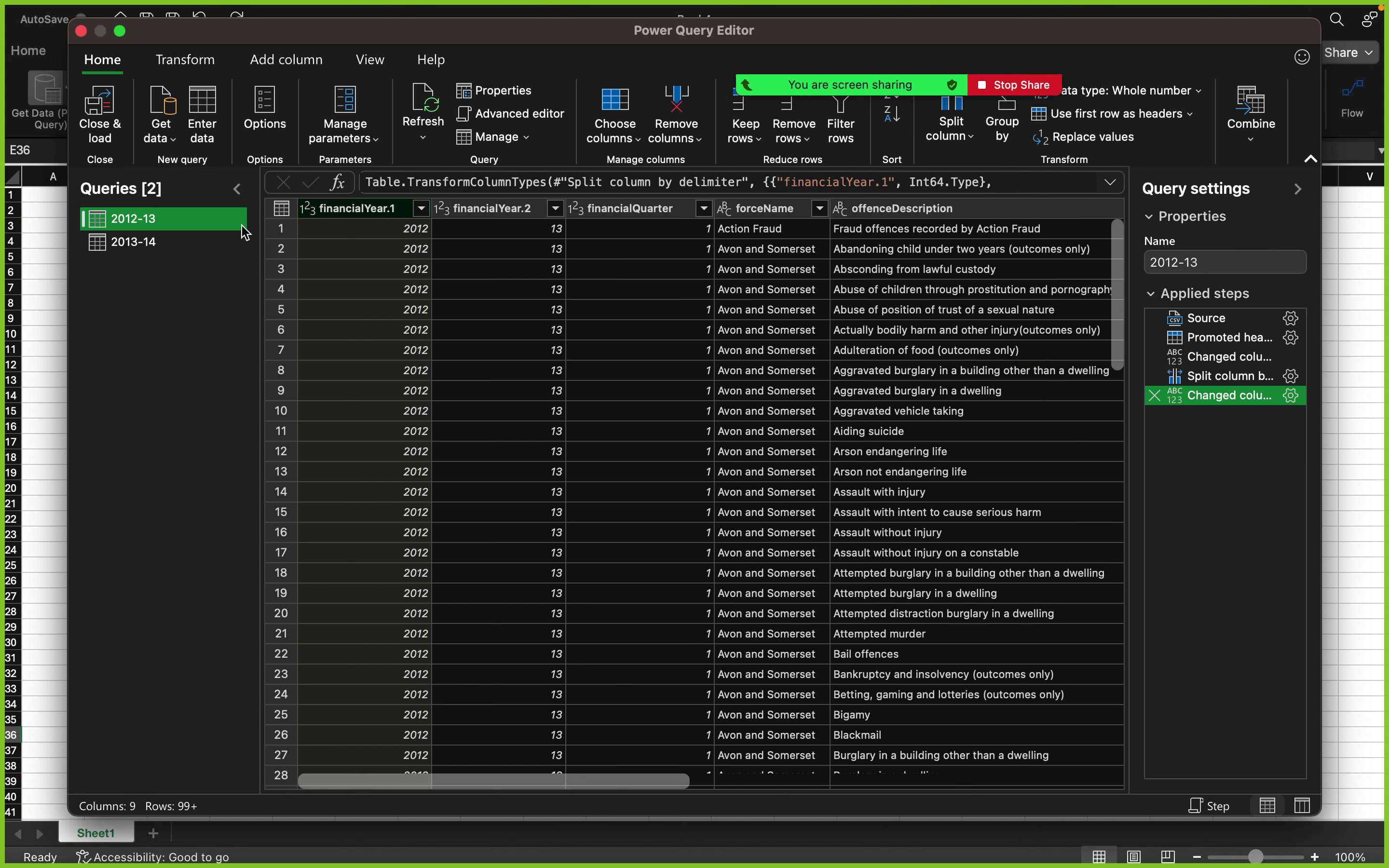
# - Select the 2013-14 query in the Power Query Editor after glancing back at 2012-13
pyautogui.click(229, 243)
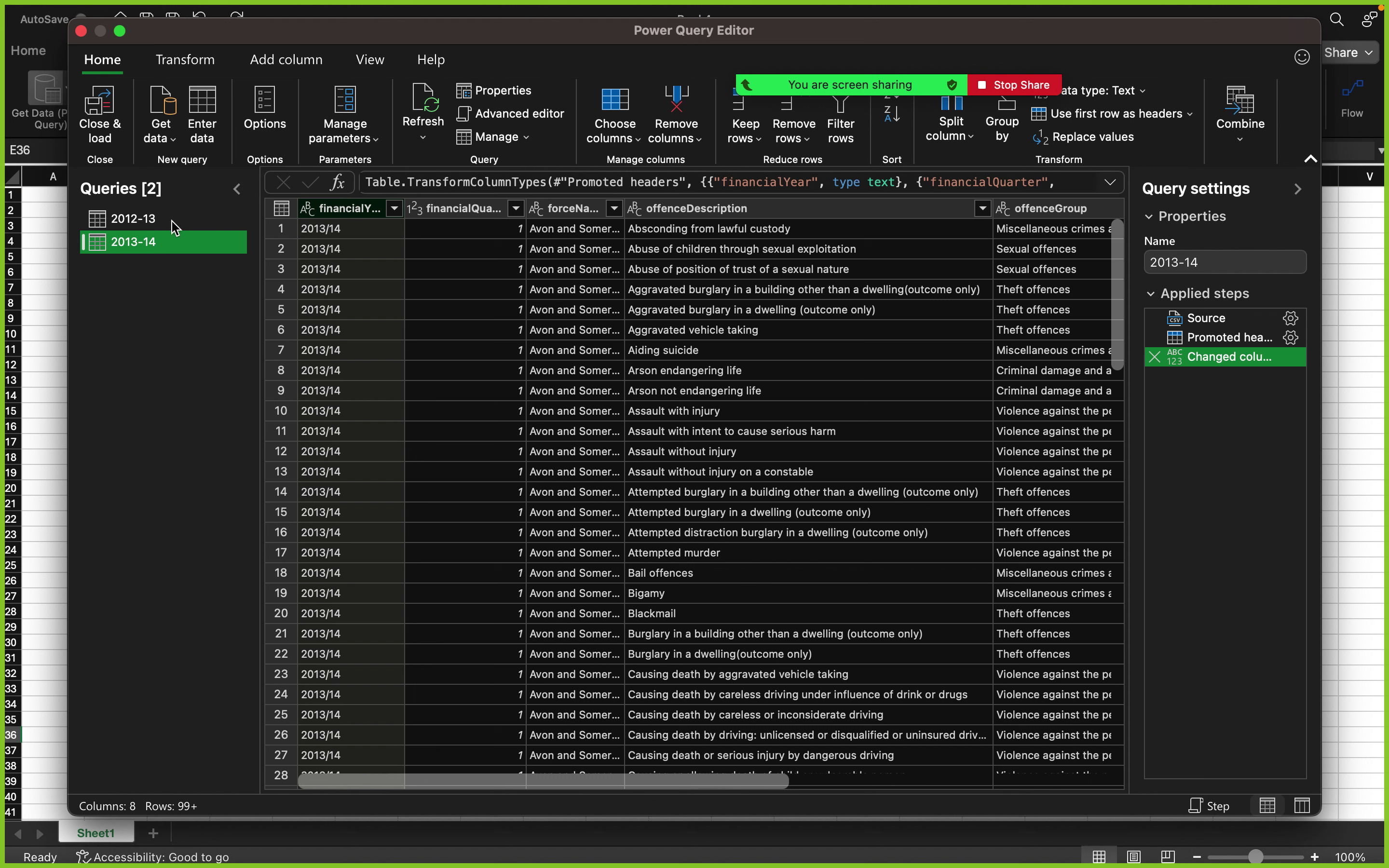
pyautogui.click(156, 219)
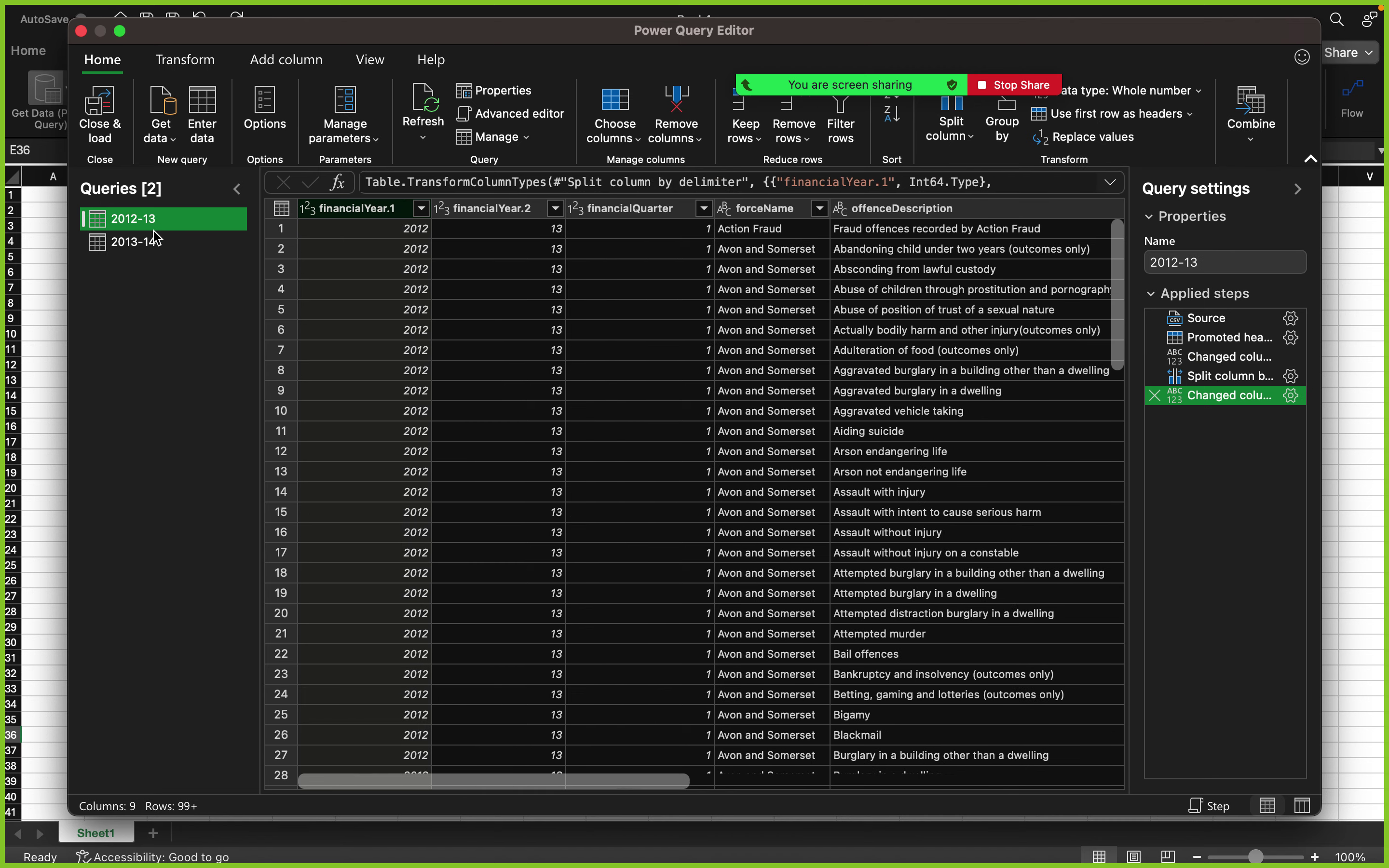
pyautogui.click(157, 250)
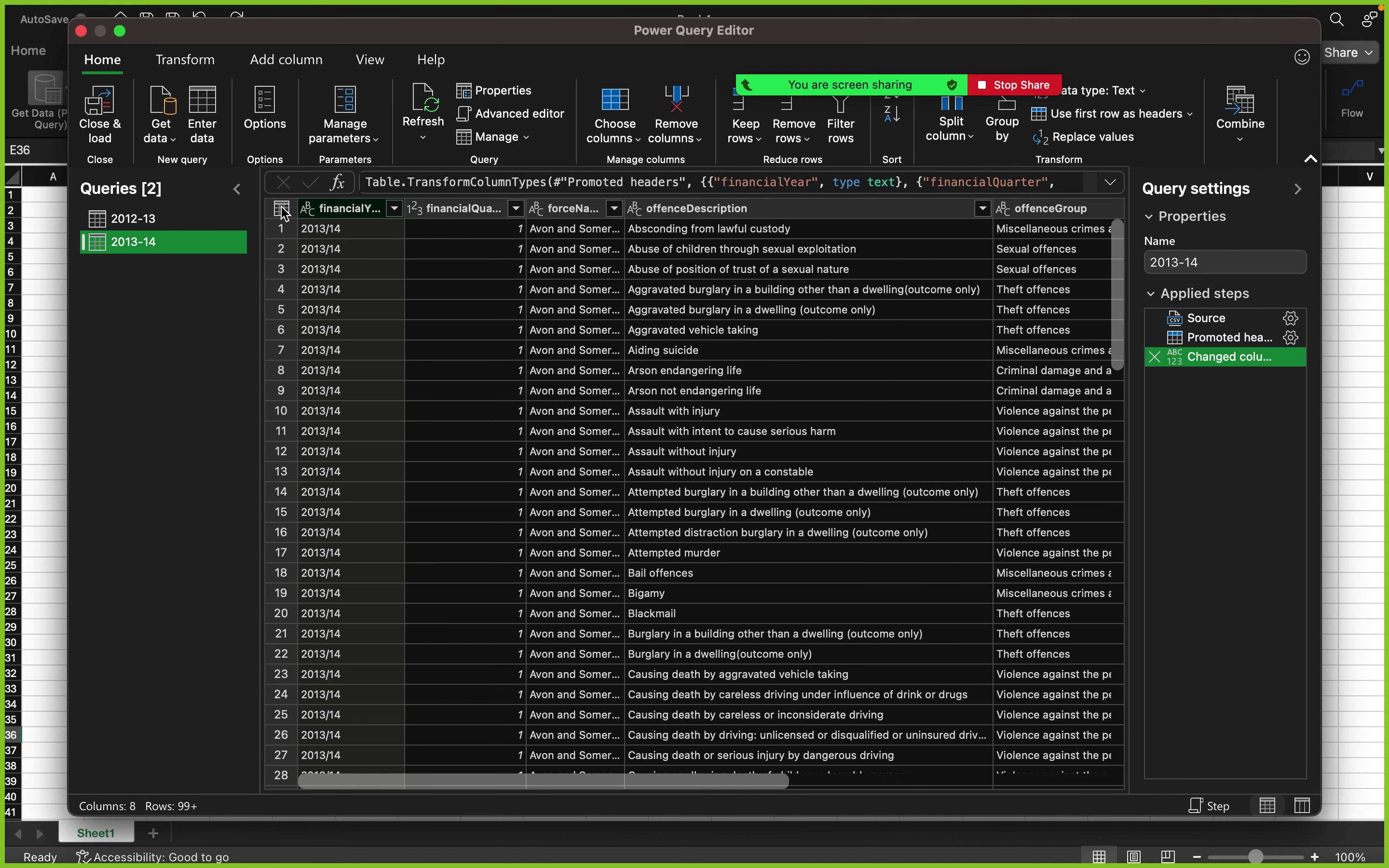
# - Split financialYear by a custom '/' delimiter into whole-number 2013 and 14 columns
pyautogui.rightClick(342, 205)
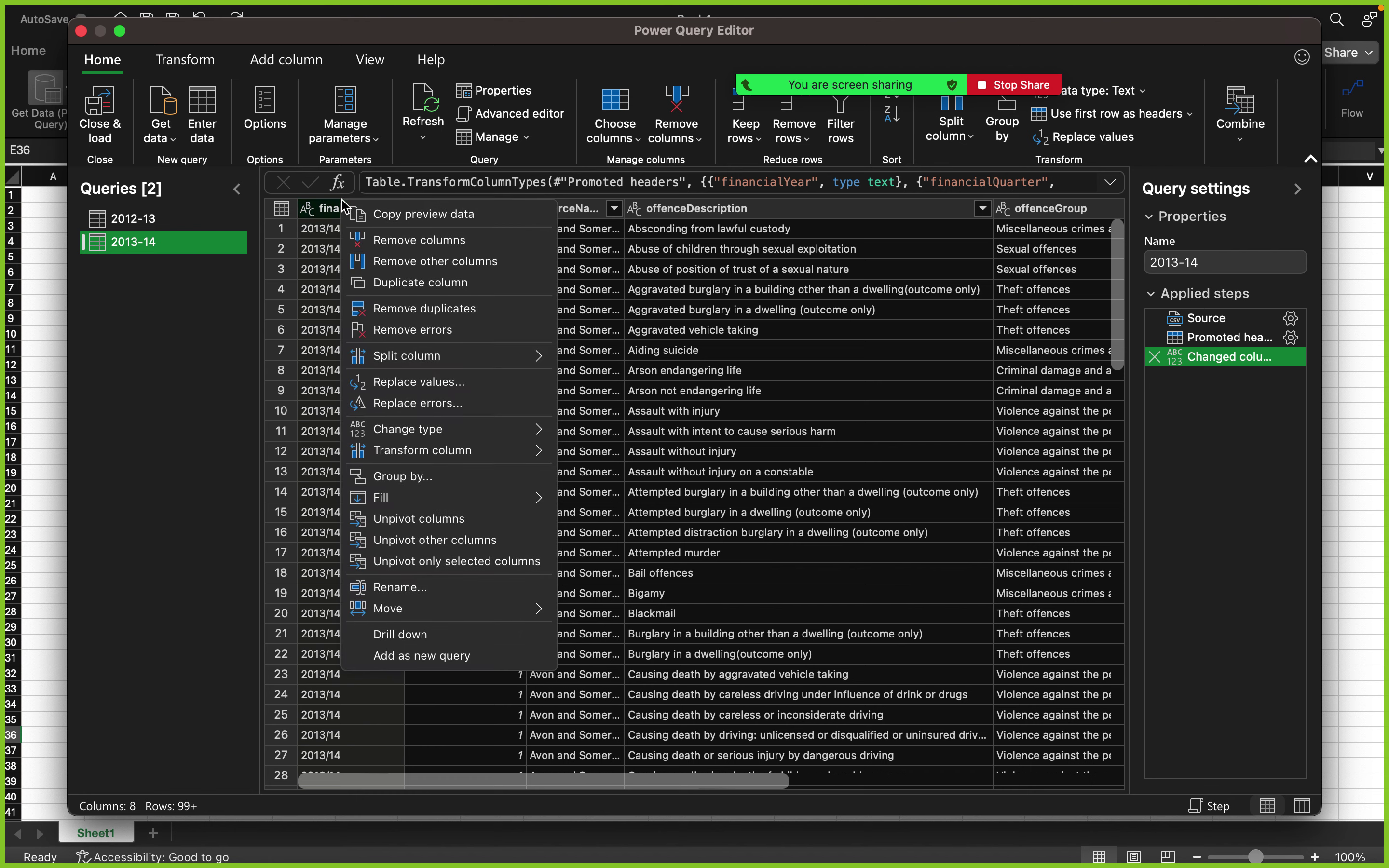
pyautogui.moveTo(540, 356)
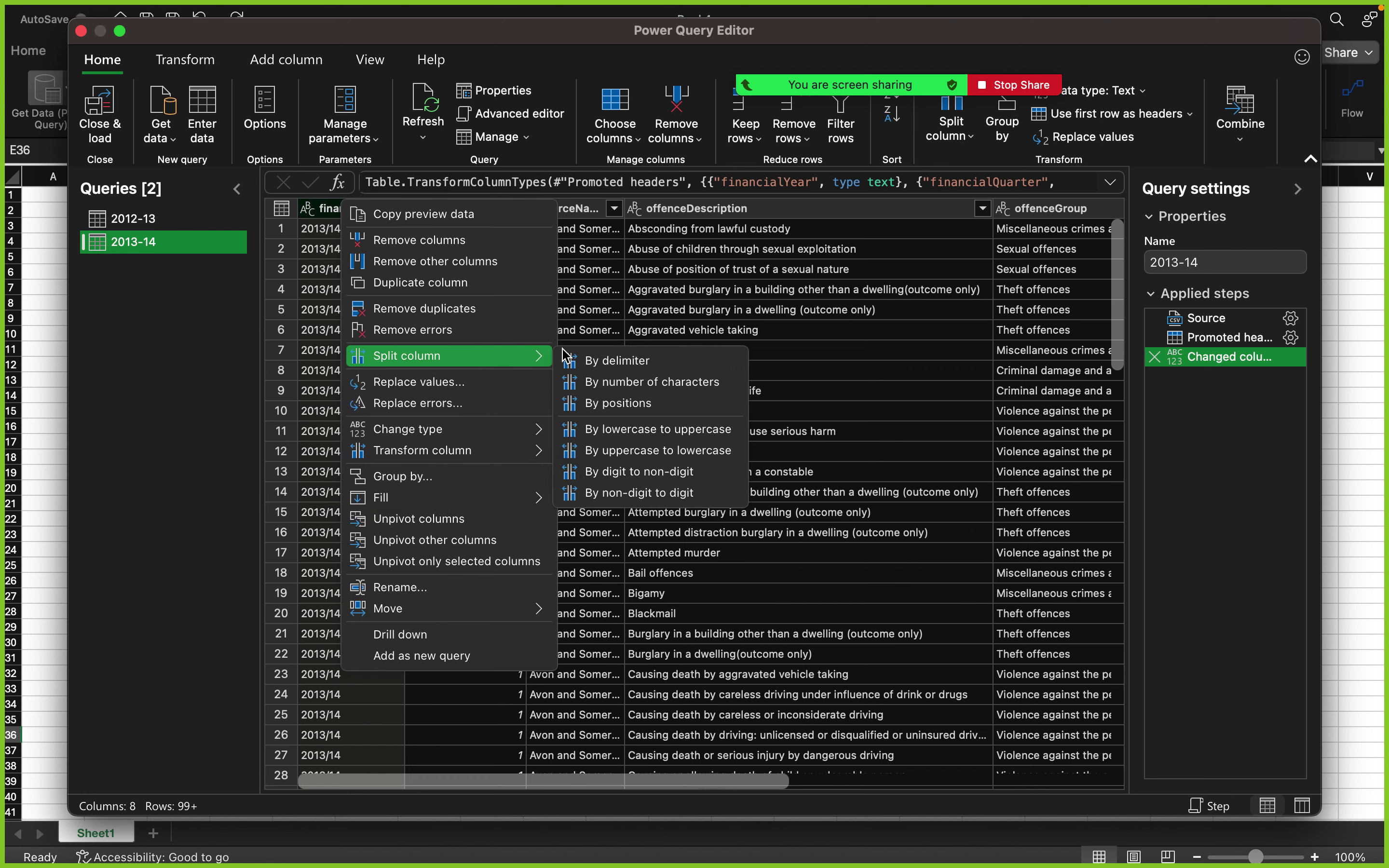
pyautogui.click(591, 359)
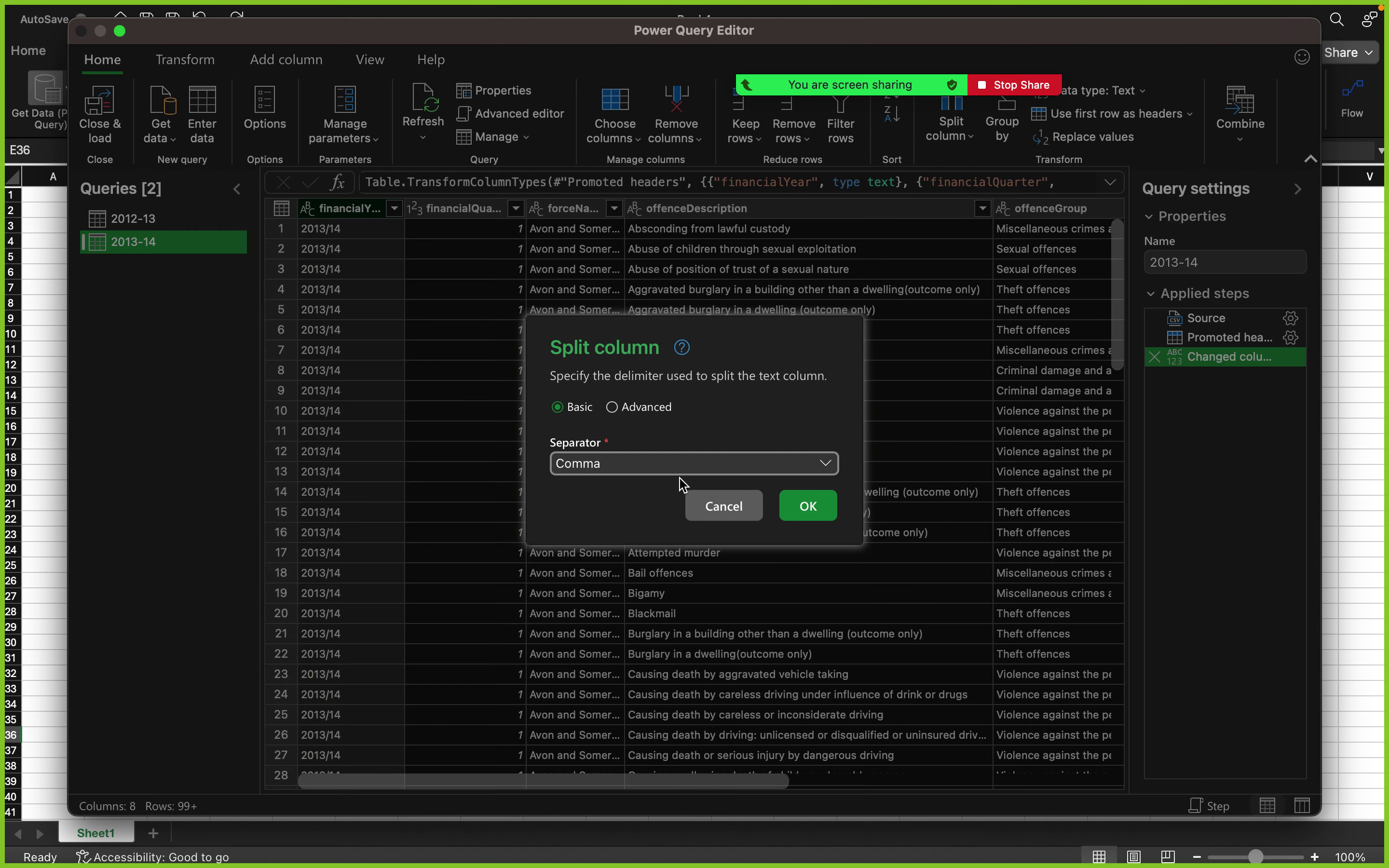
pyautogui.click(668, 468)
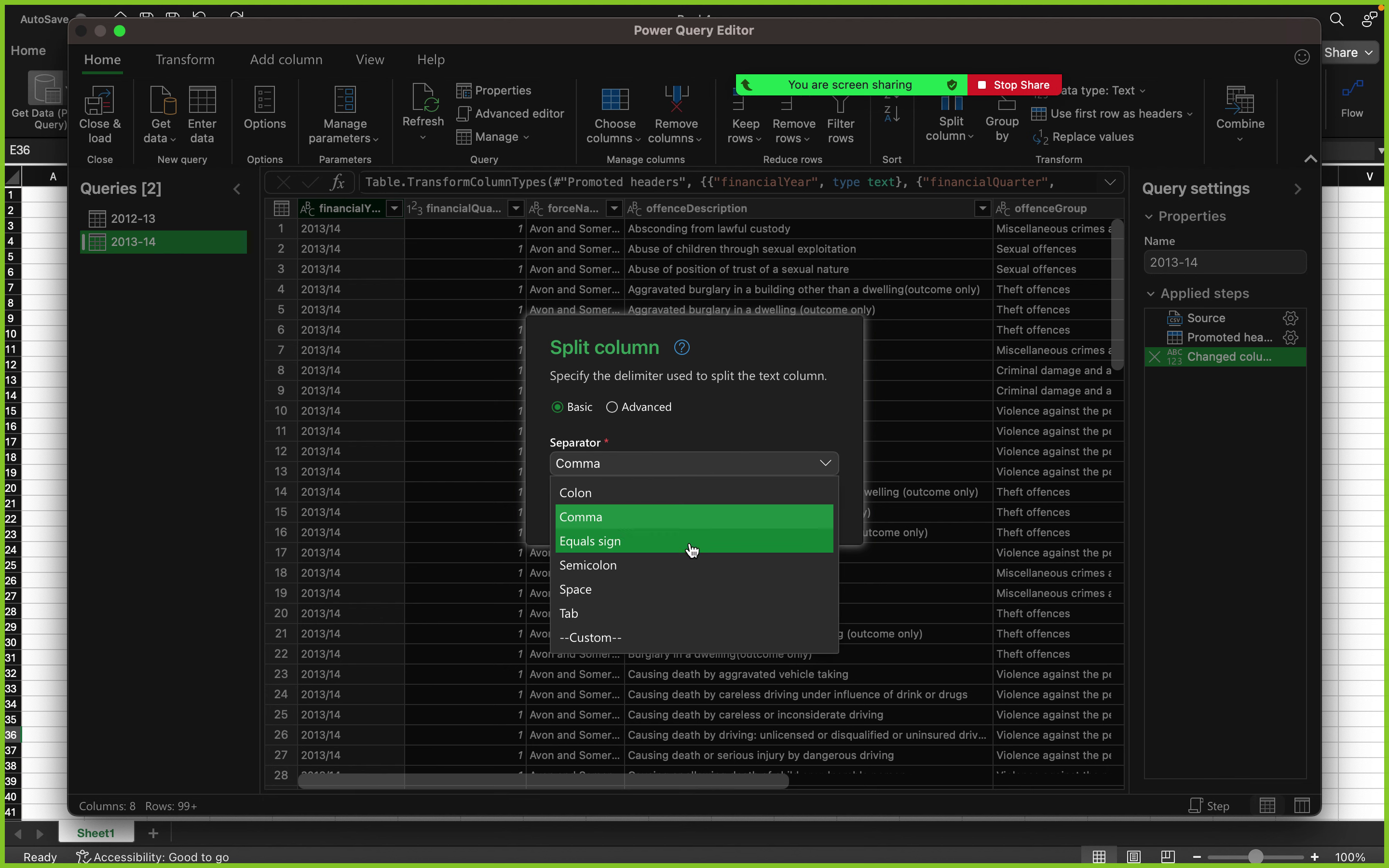
pyautogui.click(691, 618)
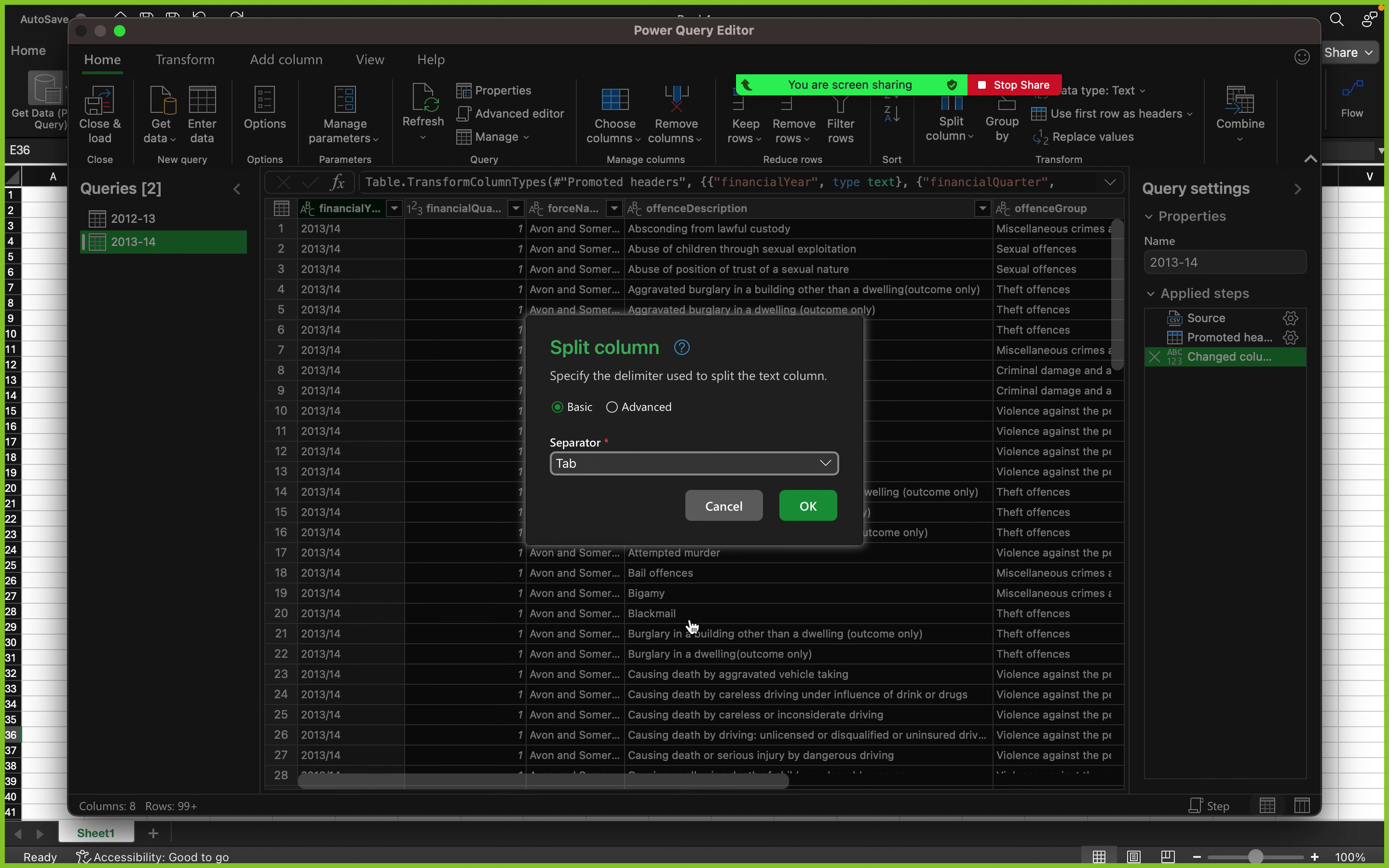
pyautogui.click(626, 459)
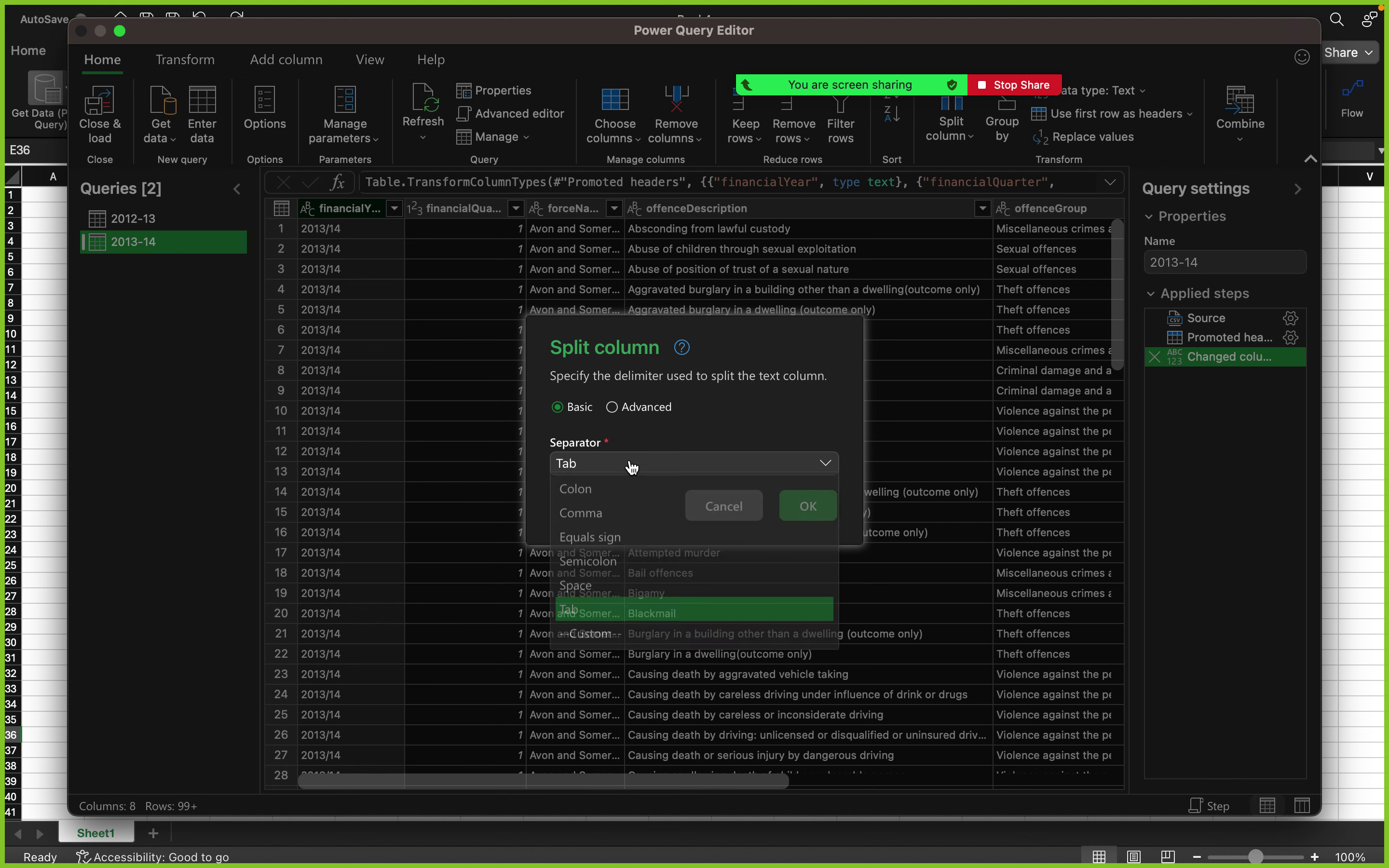
pyautogui.click(669, 640)
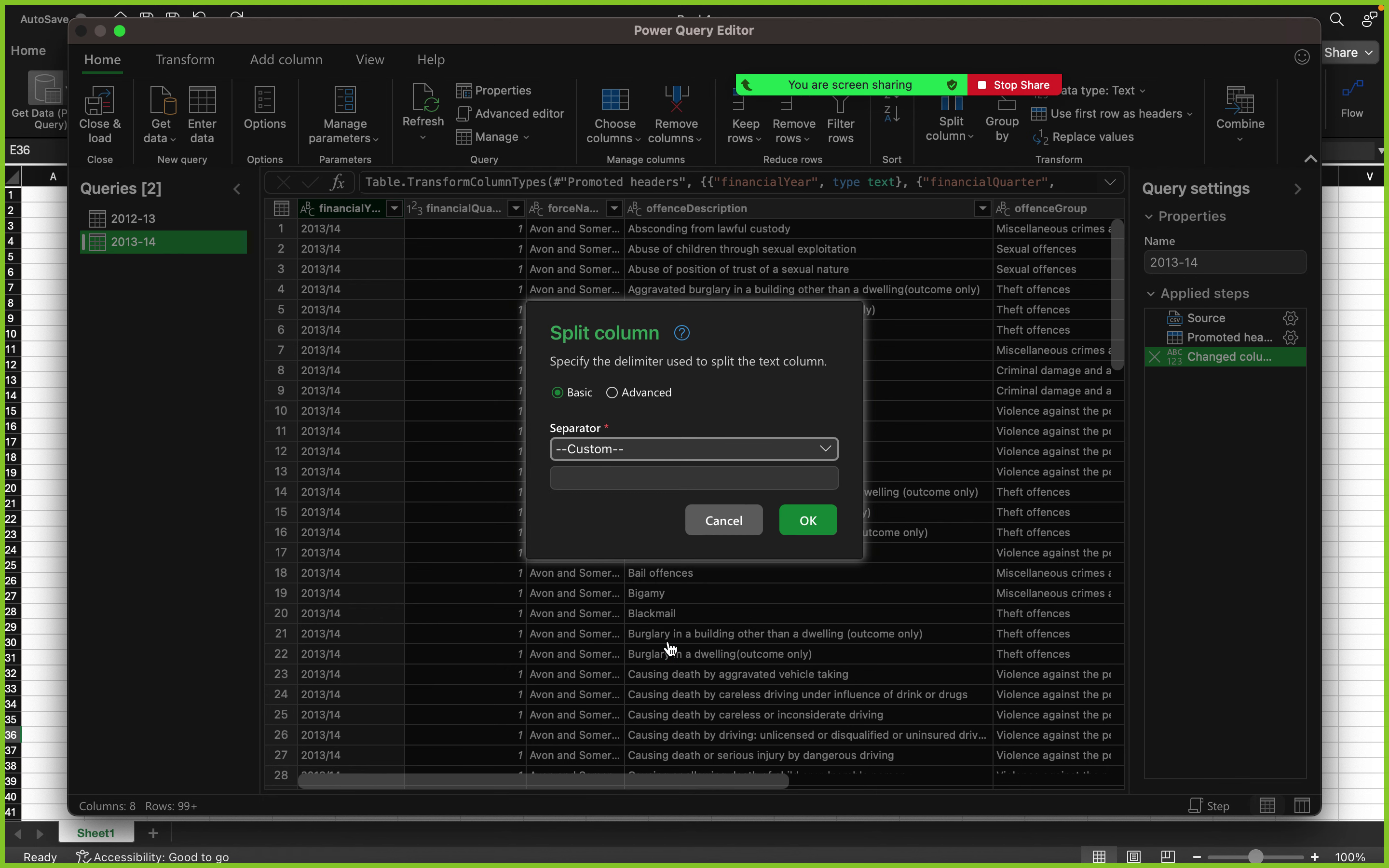
pyautogui.click(598, 476)
pyautogui.write('/')
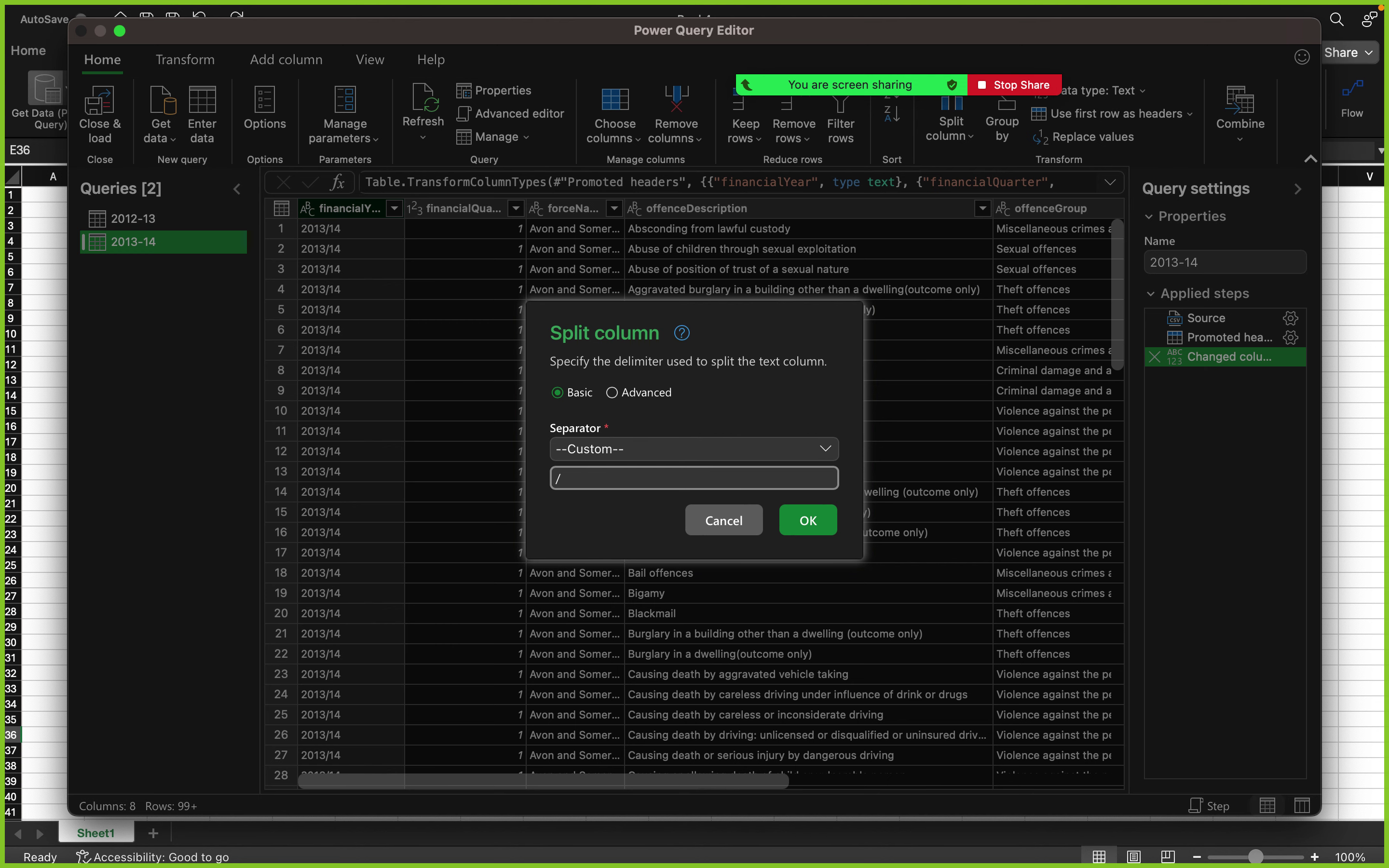
pyautogui.click(825, 533)
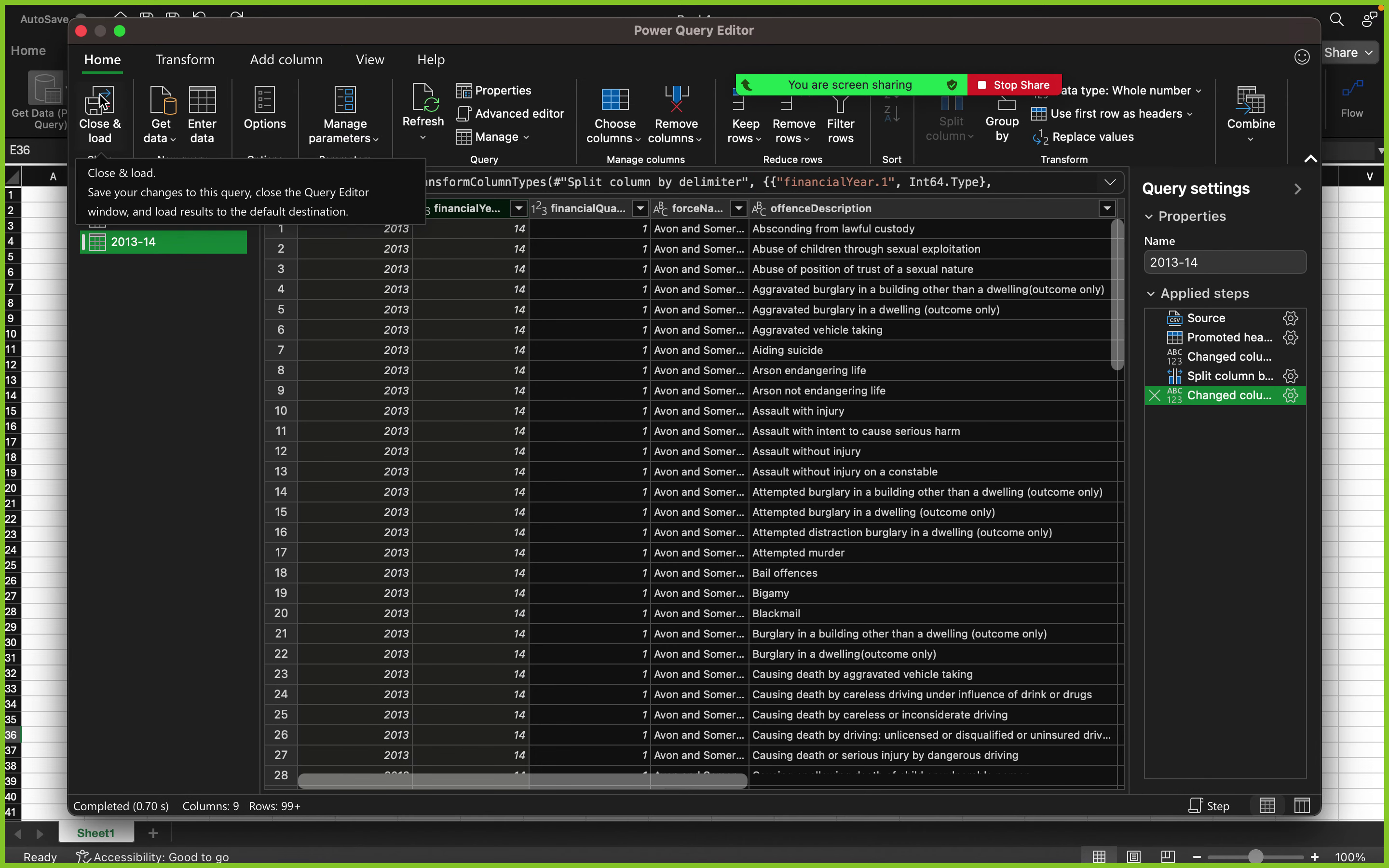
# - Close & Load both queries so they become new 2013-14 and 2012-13 worksheets
pyautogui.click(114, 121)
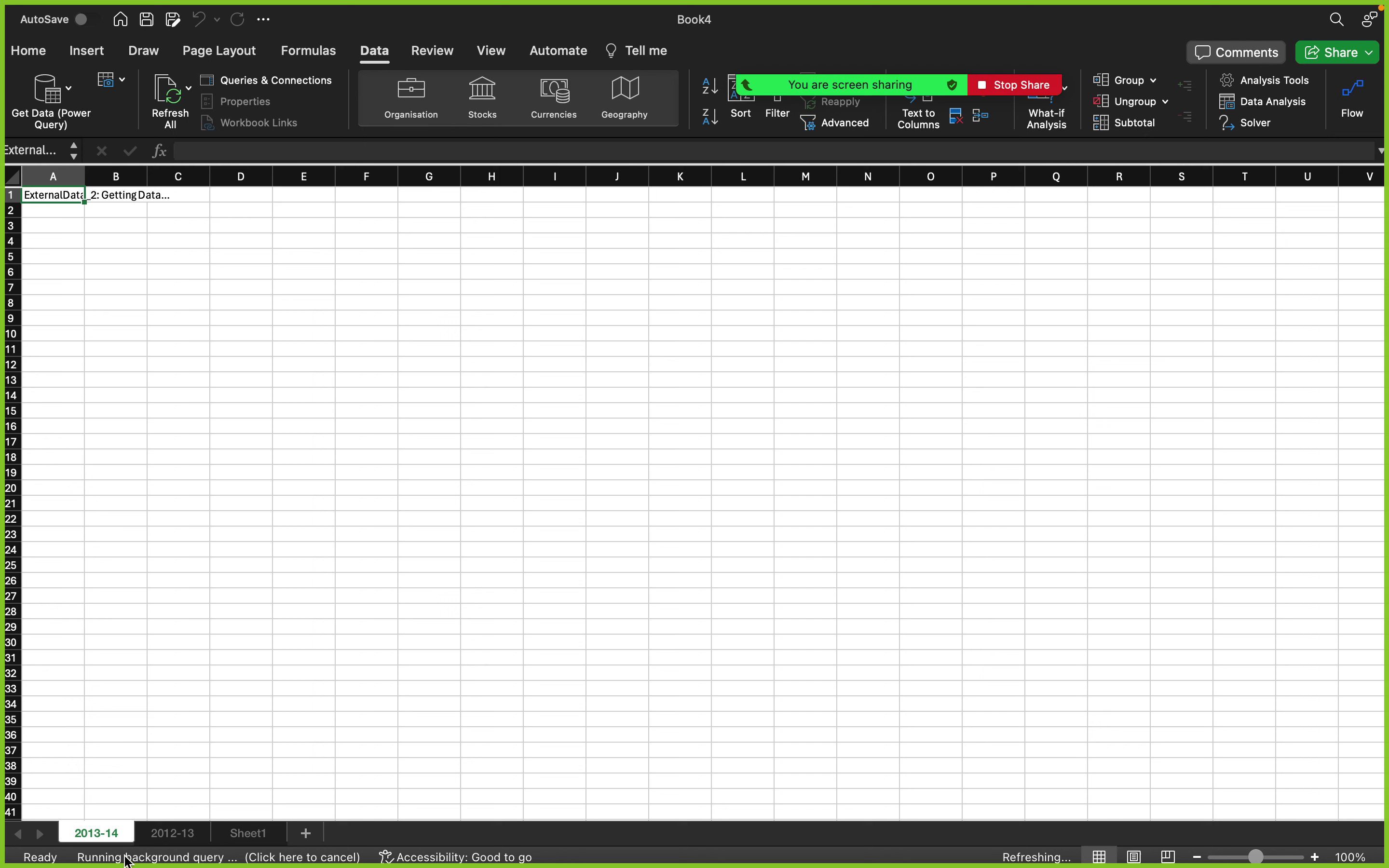
# - After loading finishes, select the 2012-13 table's financialYear.2 column to check its values of 13
pyautogui.moveTo(235, 862)
pyautogui.moveTo(767, 6)
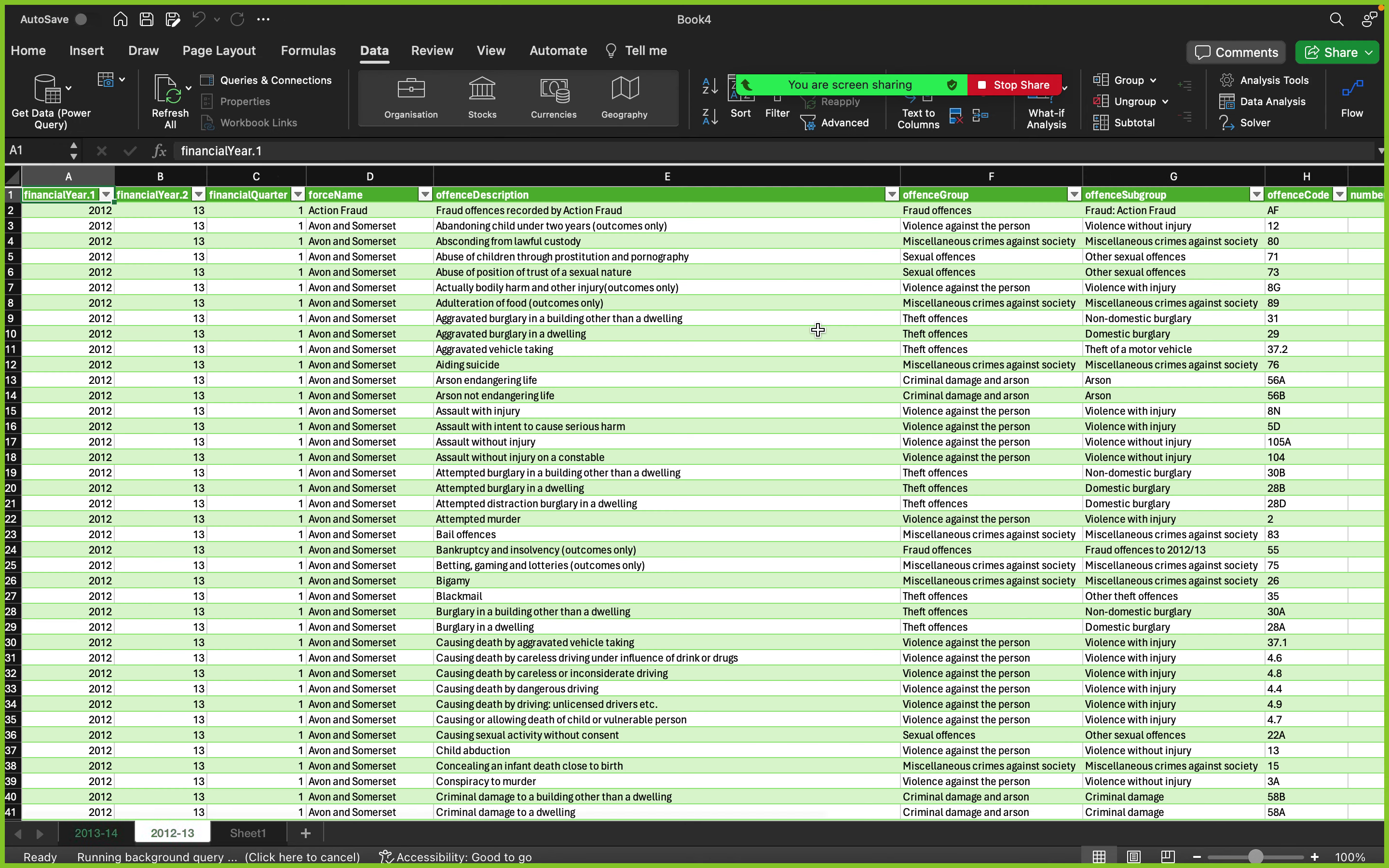
pyautogui.press('Tab')
pyautogui.hotkey('ctrl', 'space')
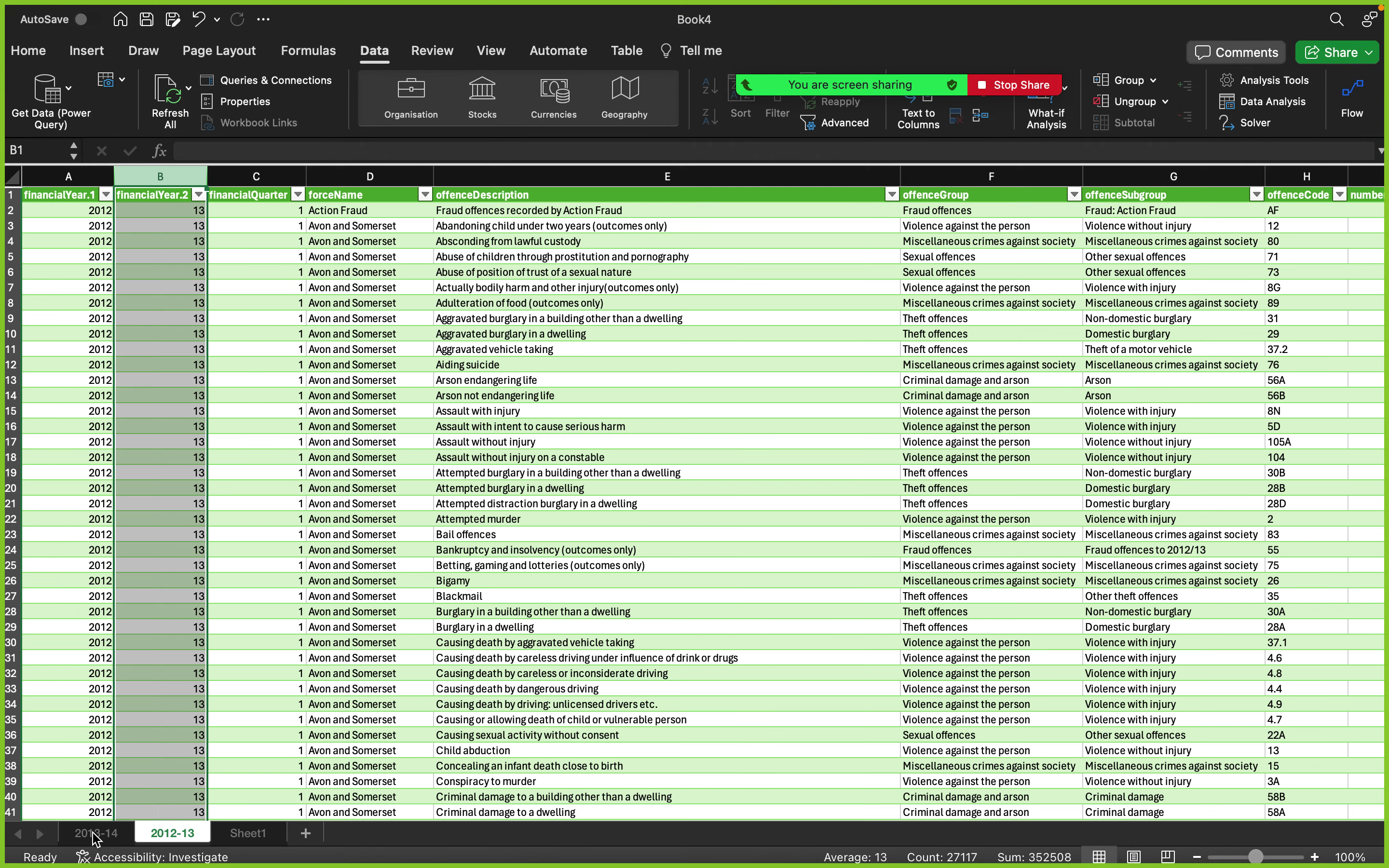
# - Open the 2013-14 sheet and review its table columns showing years 2013 and 14
pyautogui.click(95, 833)
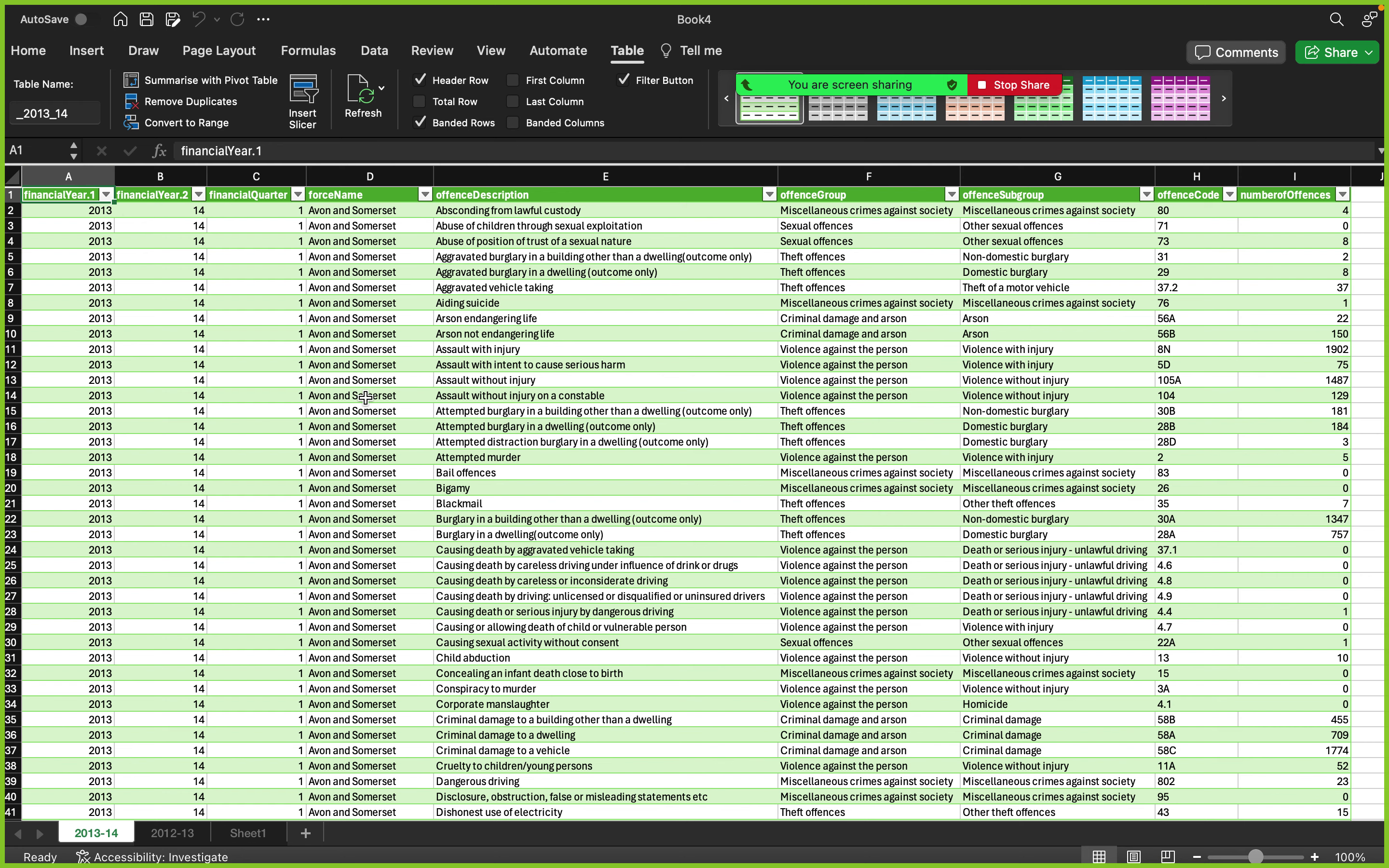
pyautogui.hscroll(10, 366, 397)
pyautogui.hscroll(-6, 365, 398)
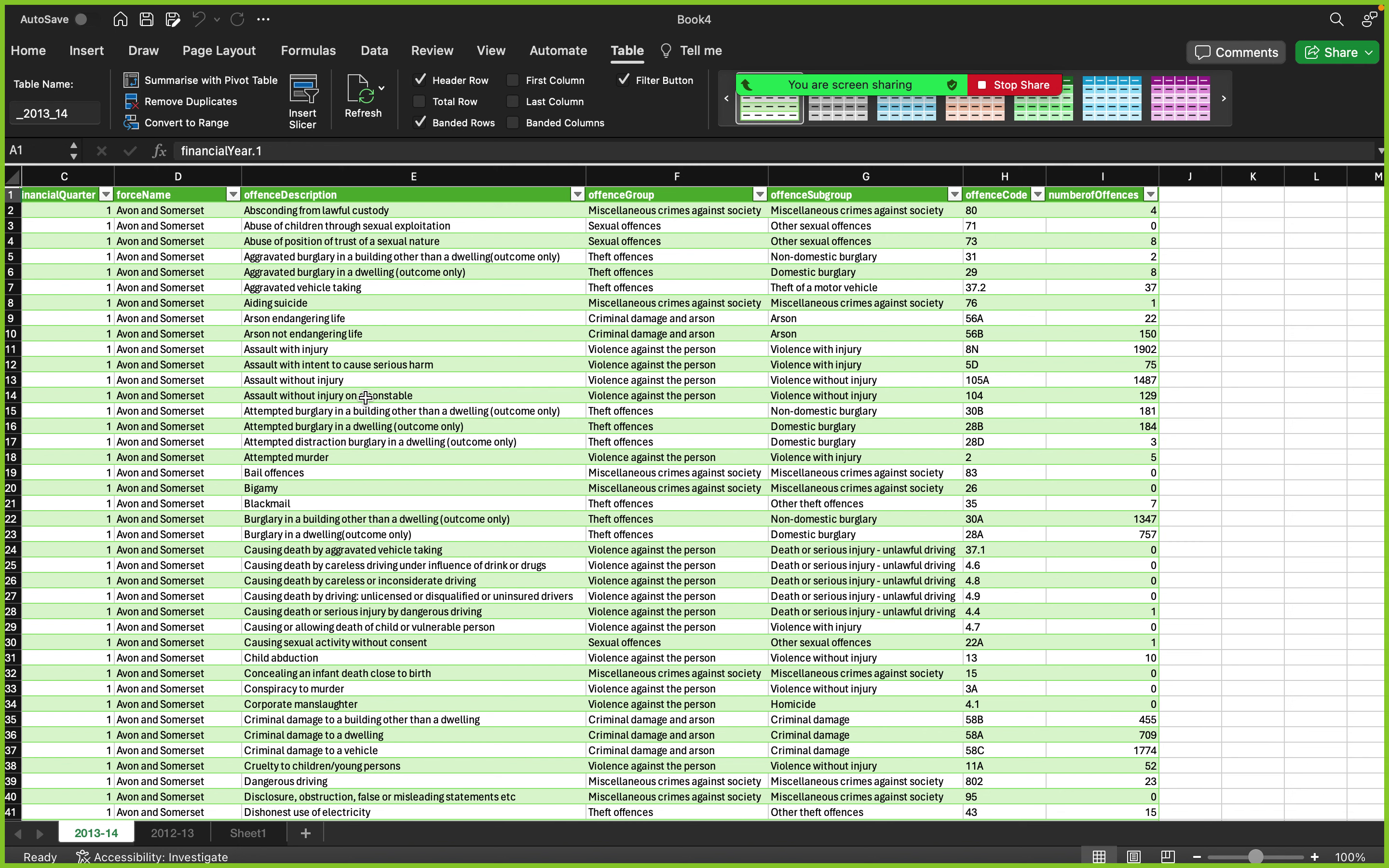
pyautogui.hscroll(-3, 366, 397)
pyautogui.hscroll(-1, 365, 397)
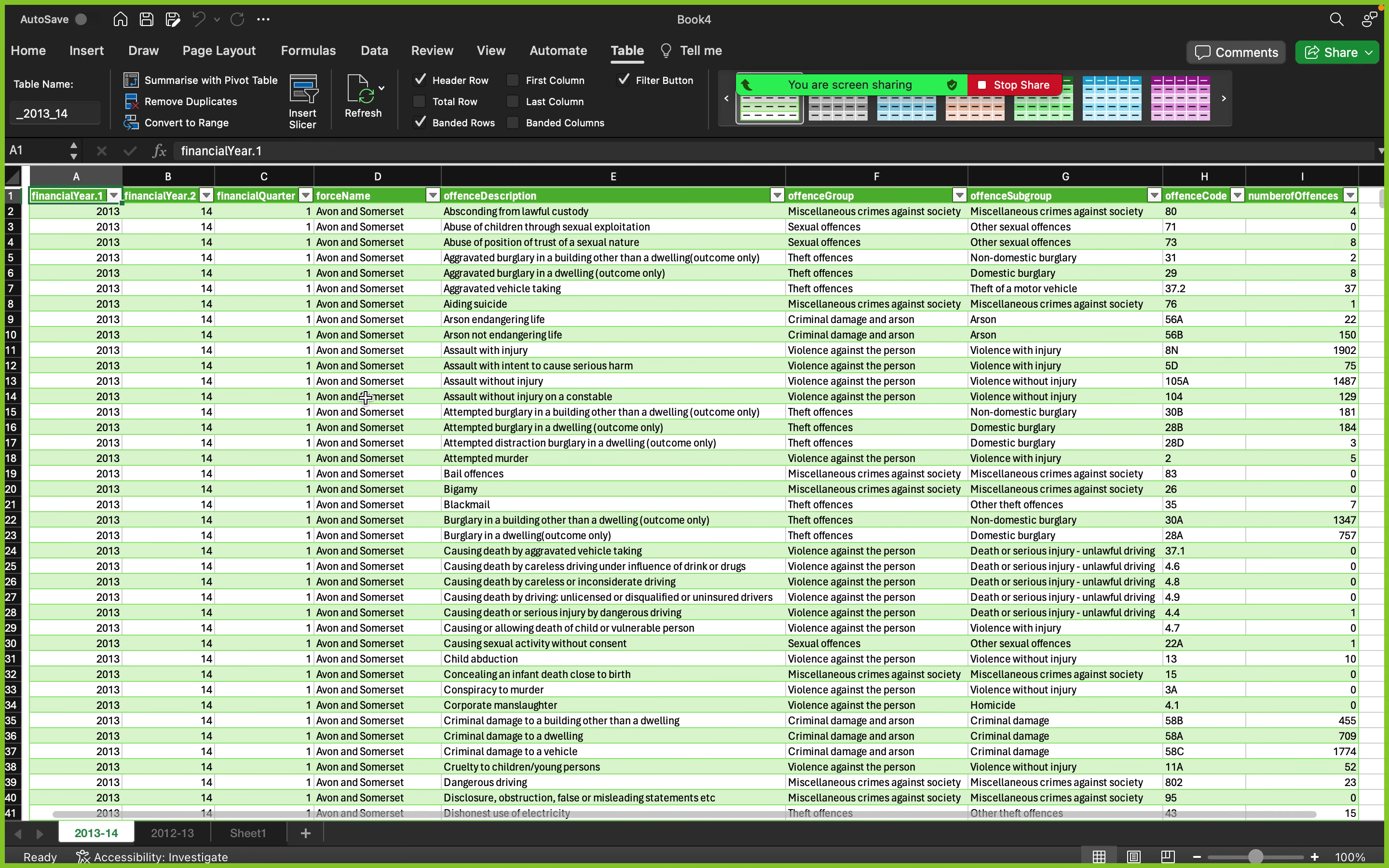